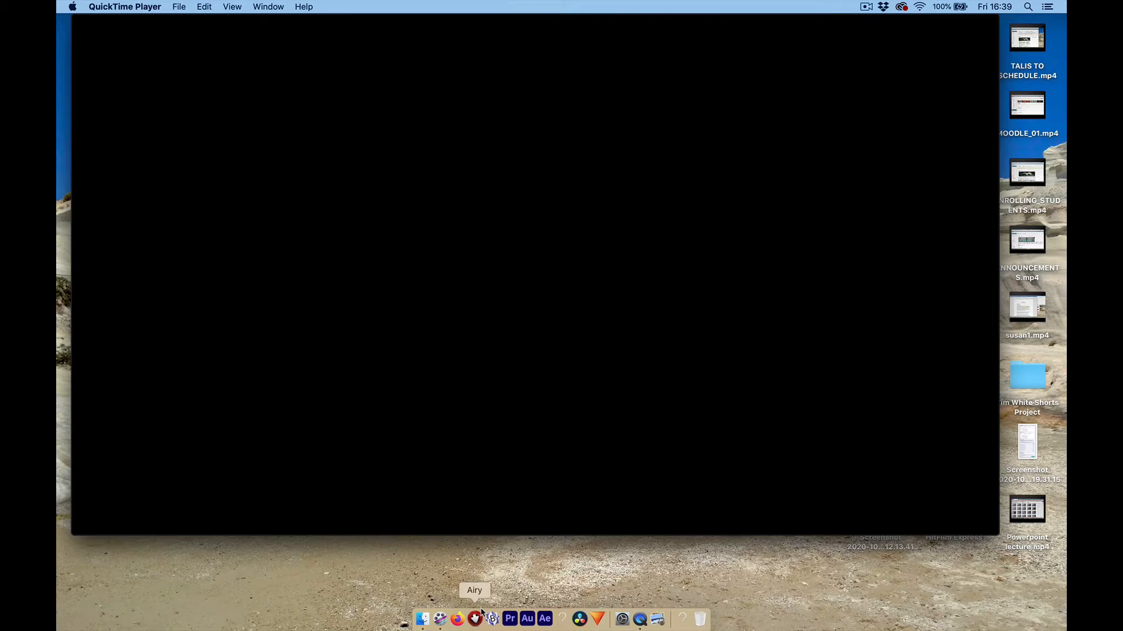
- Play the example video Mir Test.mp4 from the start and pause it after about 39 seconds
mouse_move(434, 456)
mouse_move(556, 416)
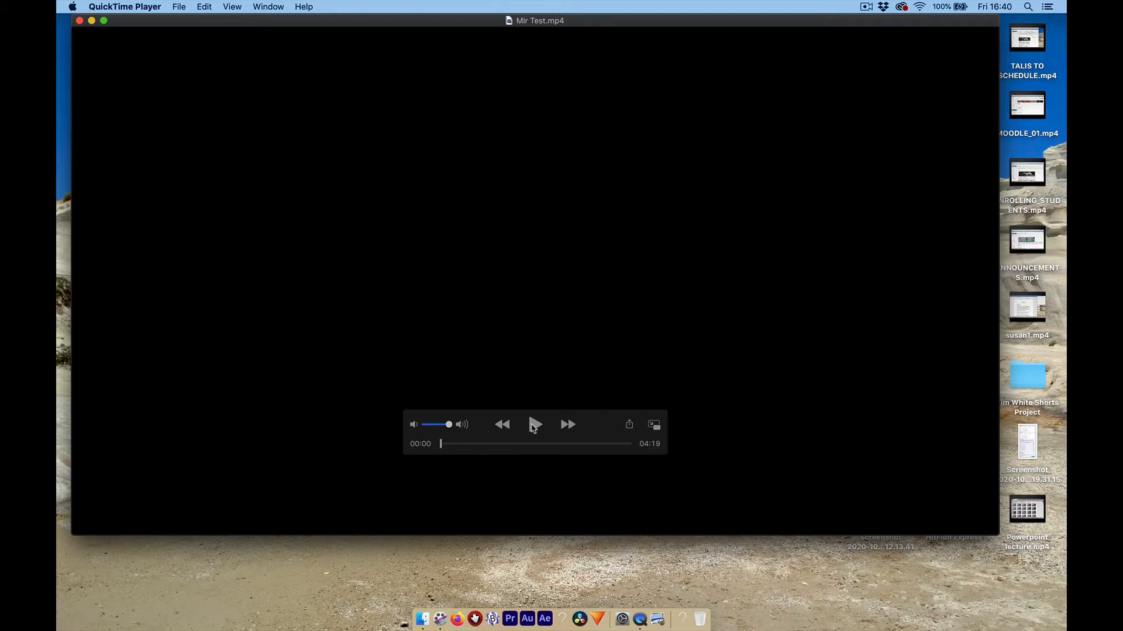
left_click(531, 419)
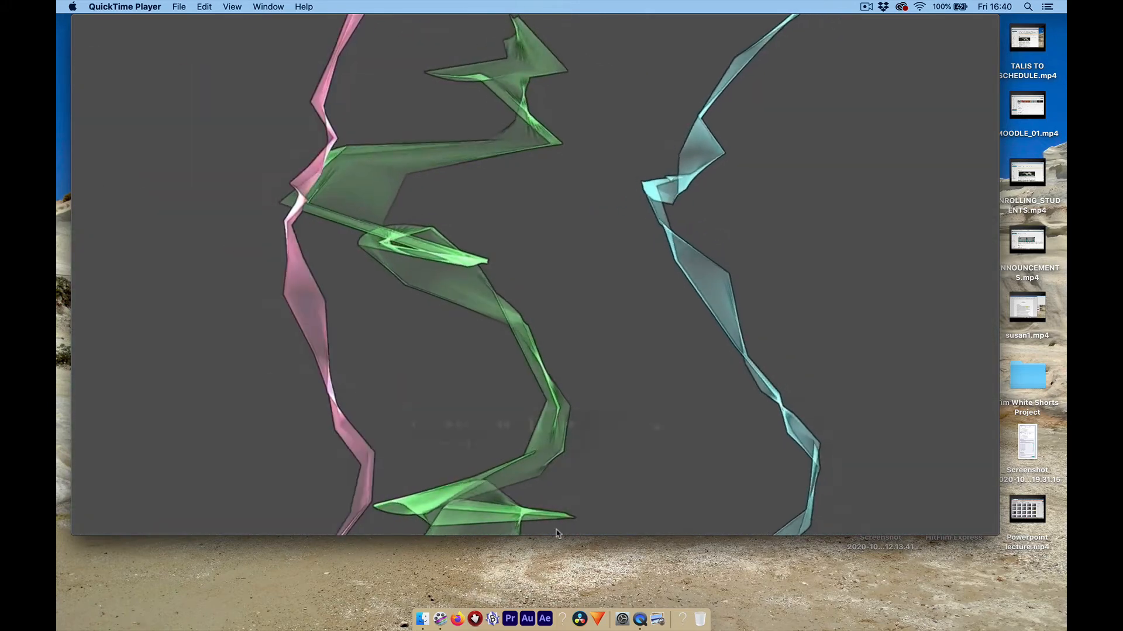
key("space")
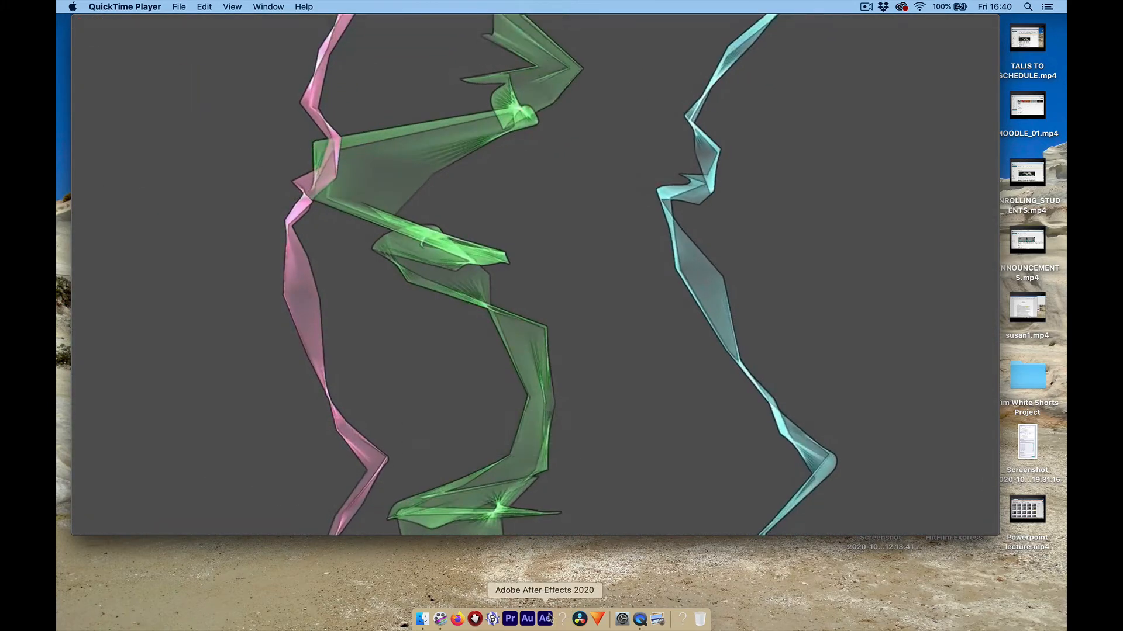
- Switch to Adobe After Effects 2020, close the example video and create a new empty project
left_click(544, 619)
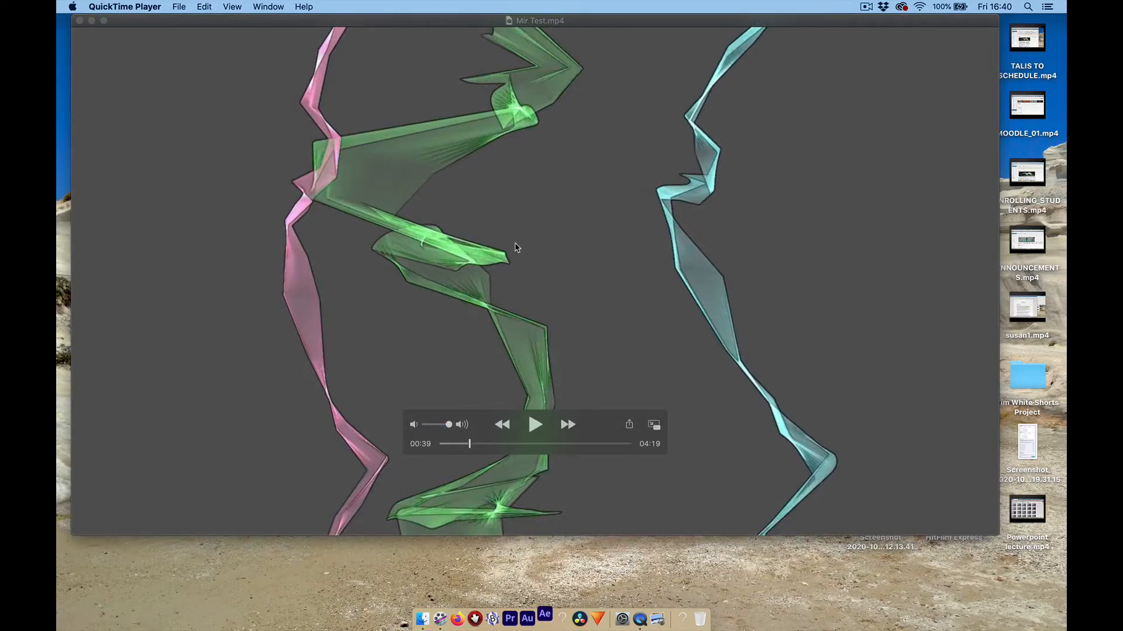
left_click(79, 21)
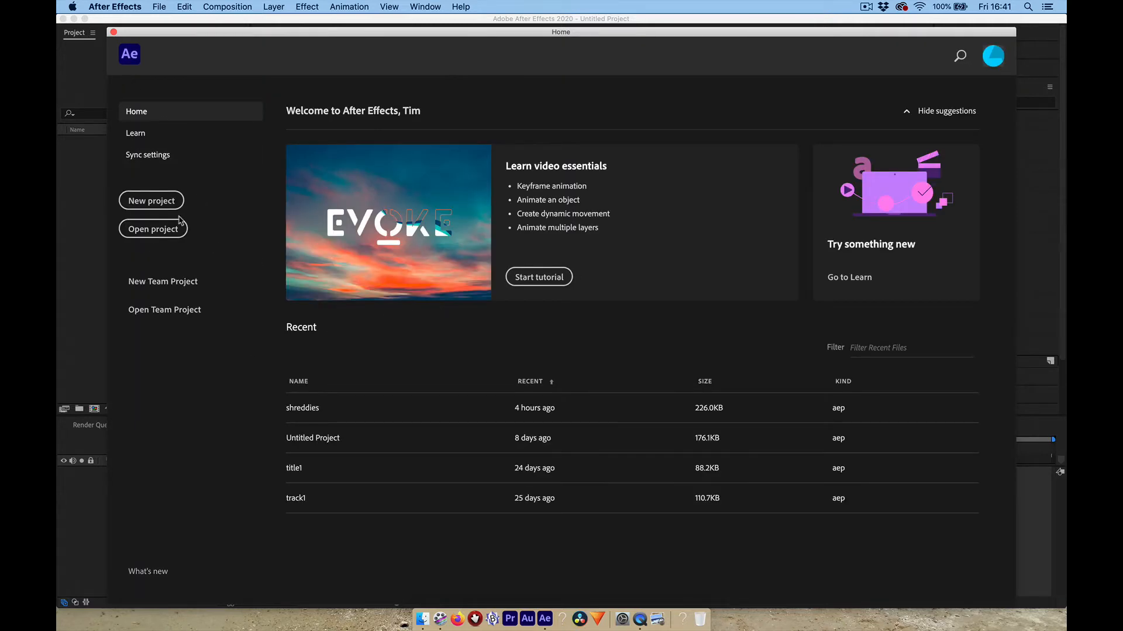
left_click(147, 199)
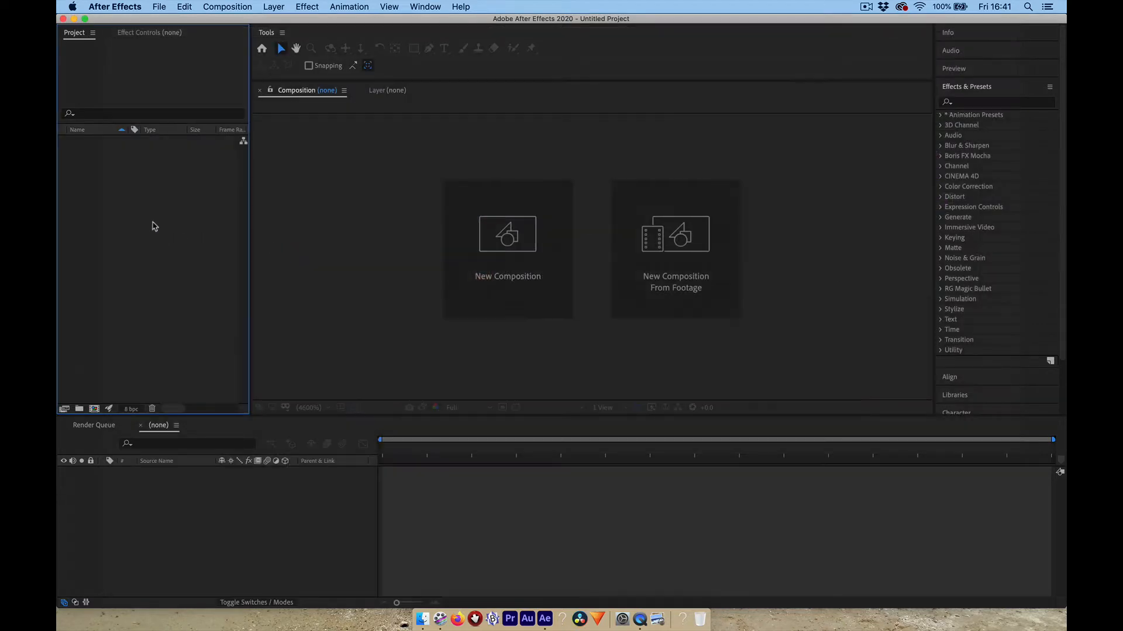
- Import the audio file Tech Talk - Audionautix.mp3 from the Downloads folder into the project
right_click(110, 187)
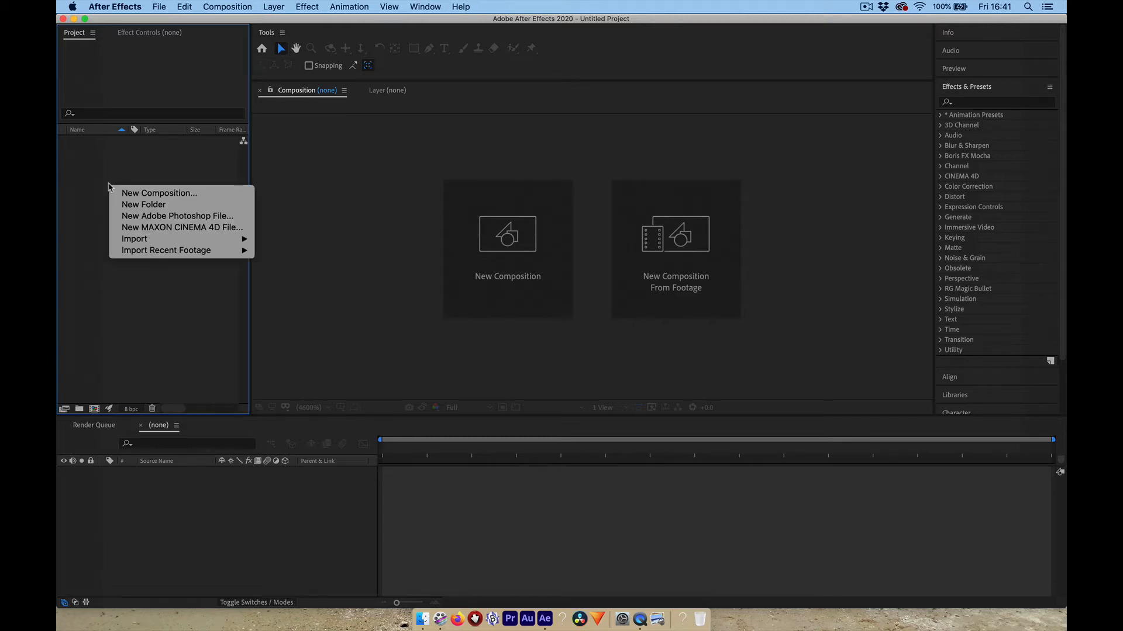
mouse_move(142, 242)
left_click(259, 238)
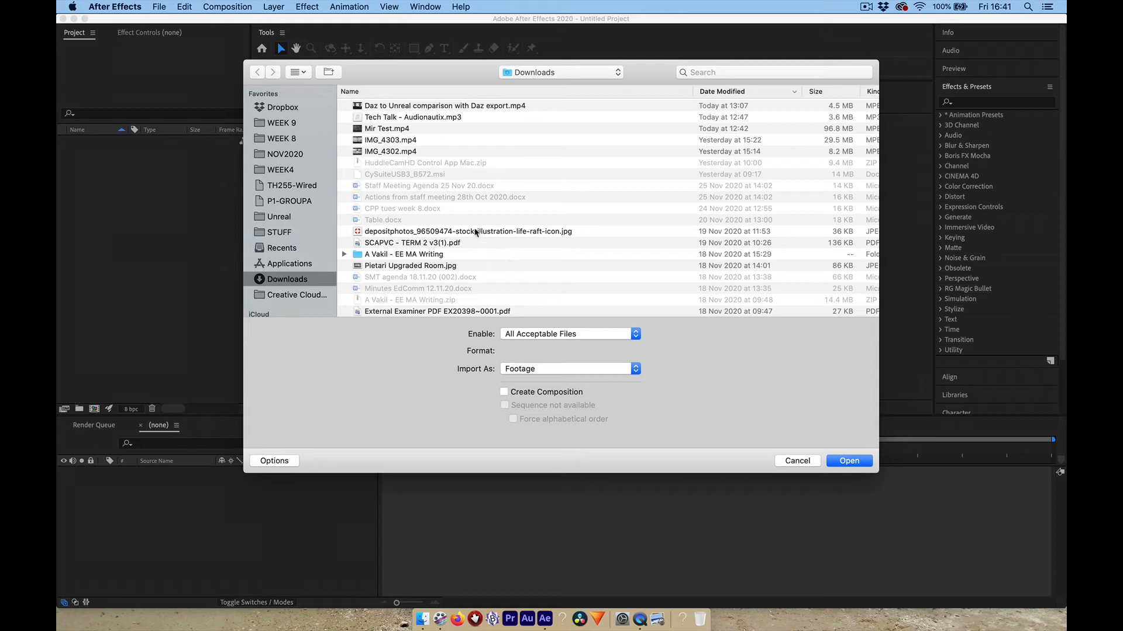
left_click(429, 118)
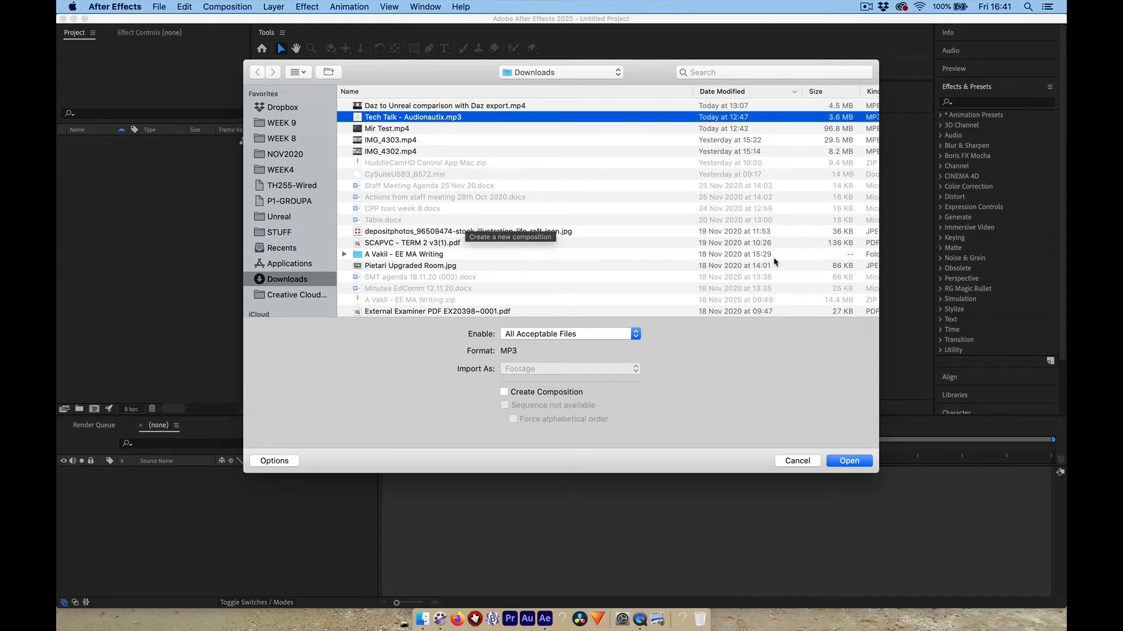
left_click(840, 465)
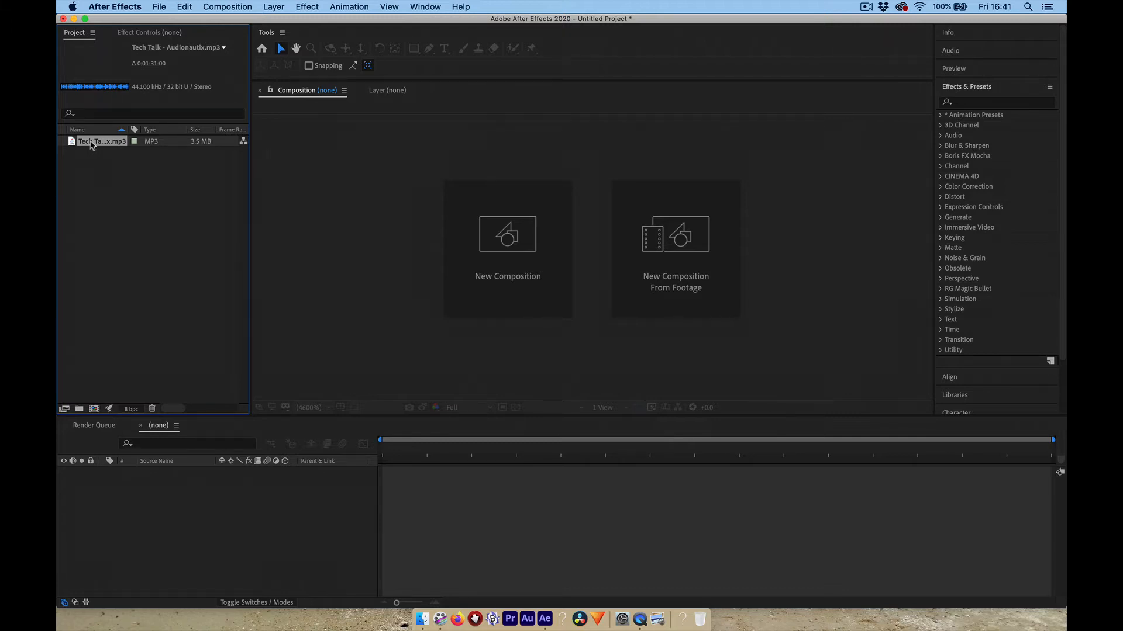
- Create a composition from the imported MP3, preview its first seconds and return the playhead to the start
left_click_drag(91, 145, 136, 491)
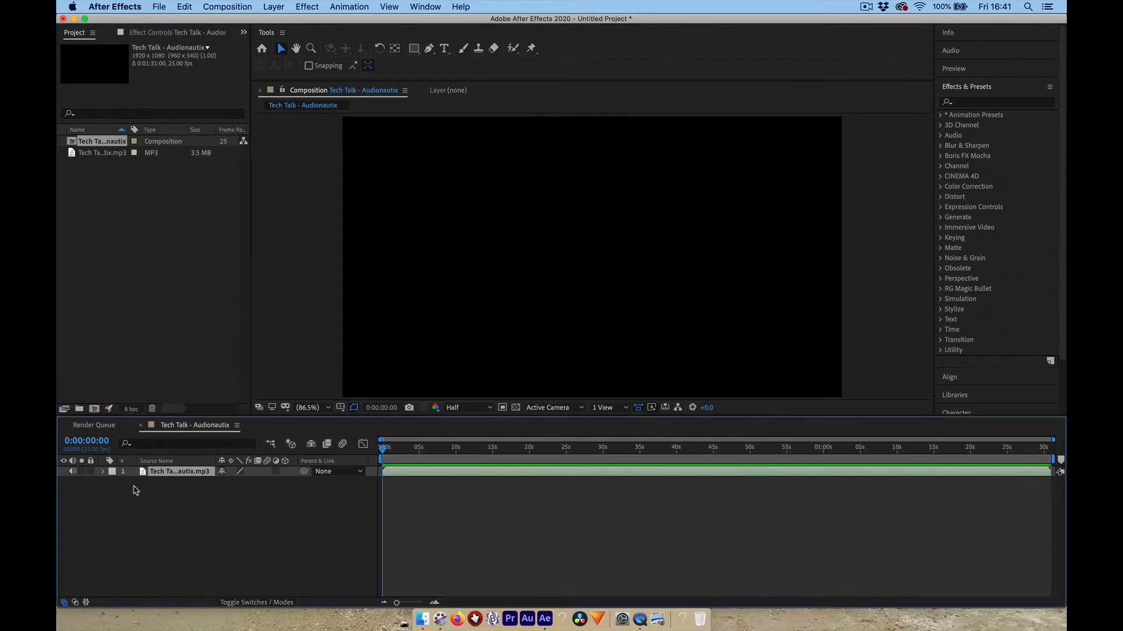
key("space")
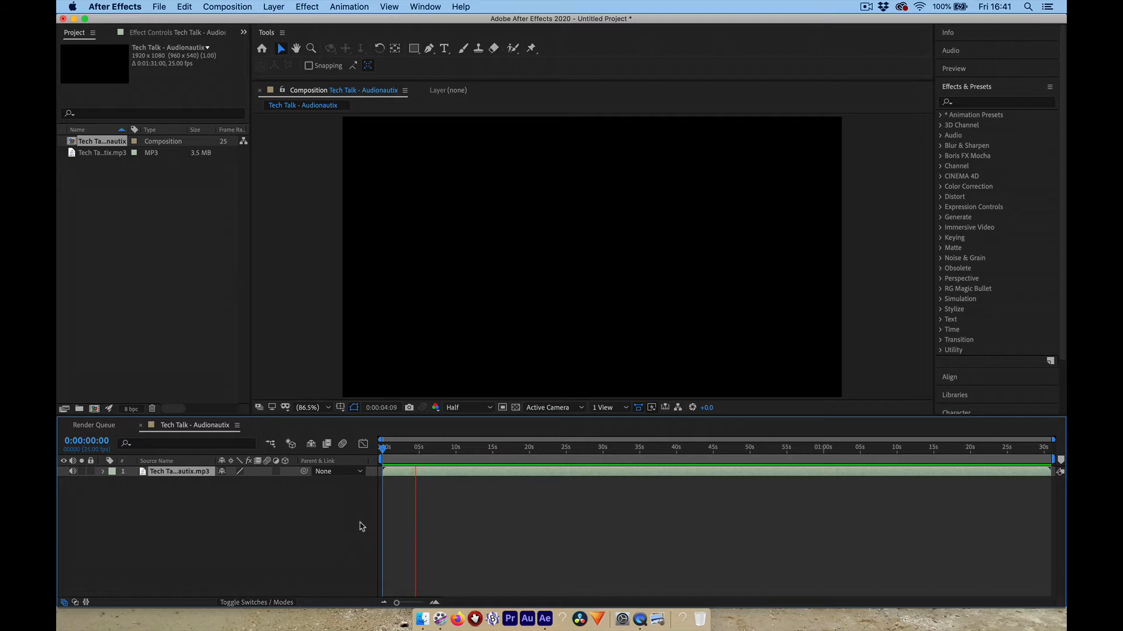
key("space")
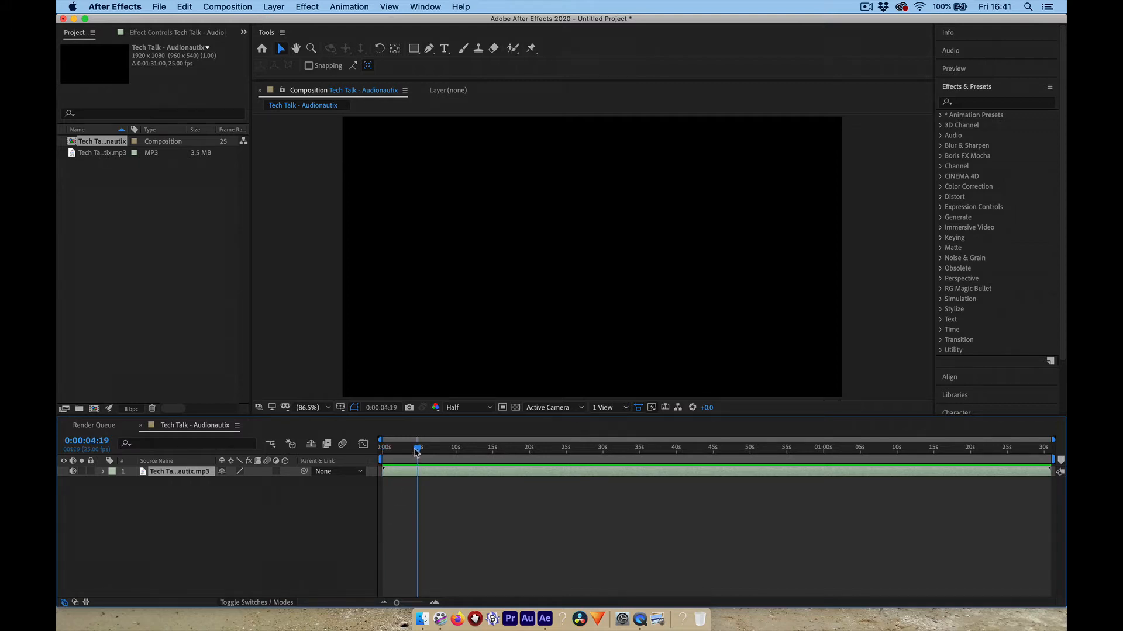
left_click_drag(418, 454, 369, 460)
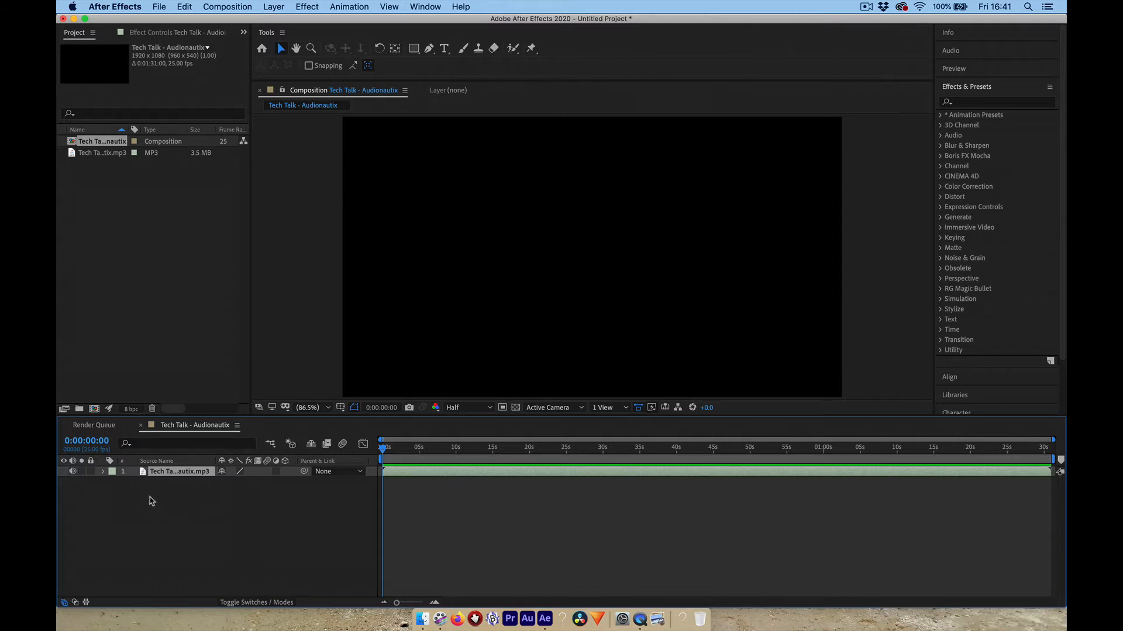
- Convert the audio of the Tech Talk layer to keyframes with the Keyframe Assistant
right_click(167, 476)
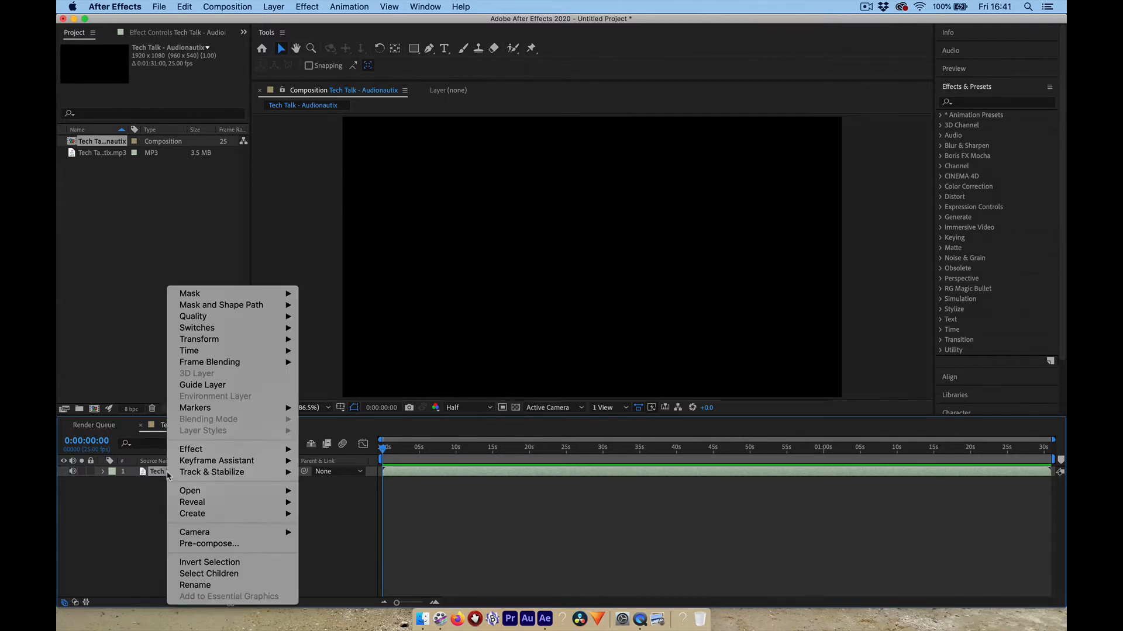
mouse_move(194, 497)
mouse_move(216, 466)
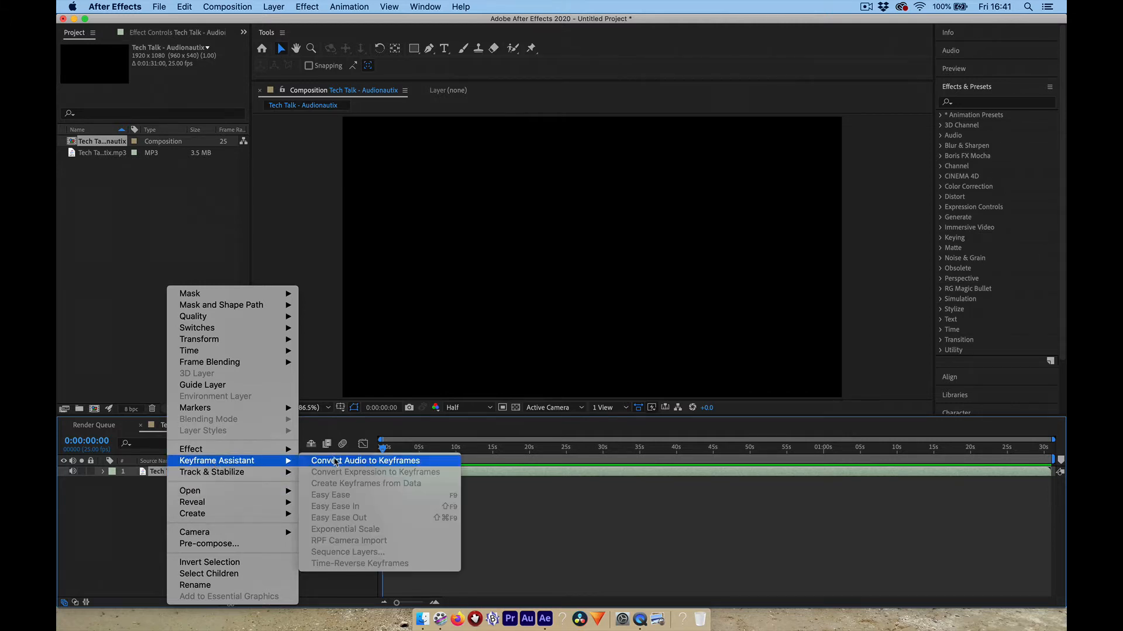
left_click(336, 462)
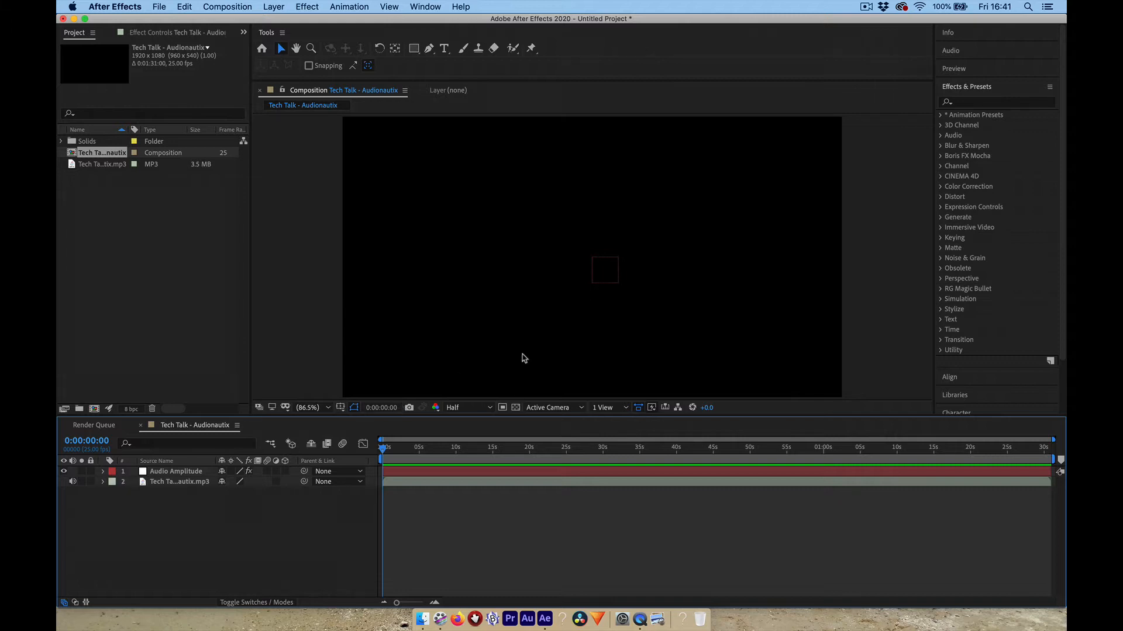
- Hide the Audio Amplitude layer and expand its effects down to the Both Channels slider, enlarging the timeline area
left_click(64, 473)
left_click(103, 472)
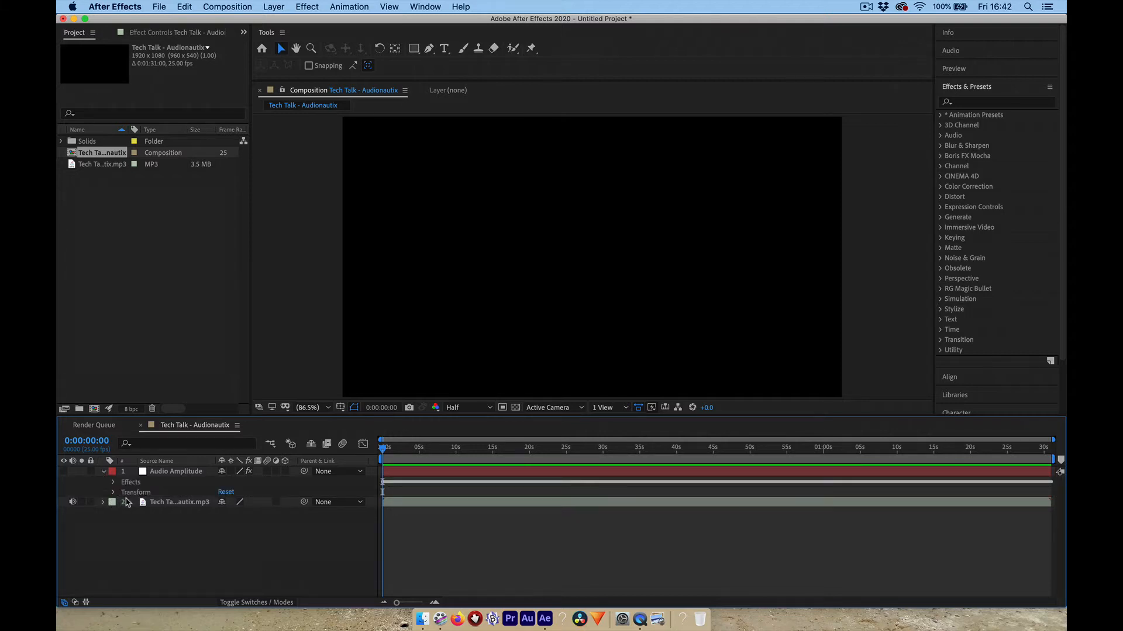
left_click(114, 483)
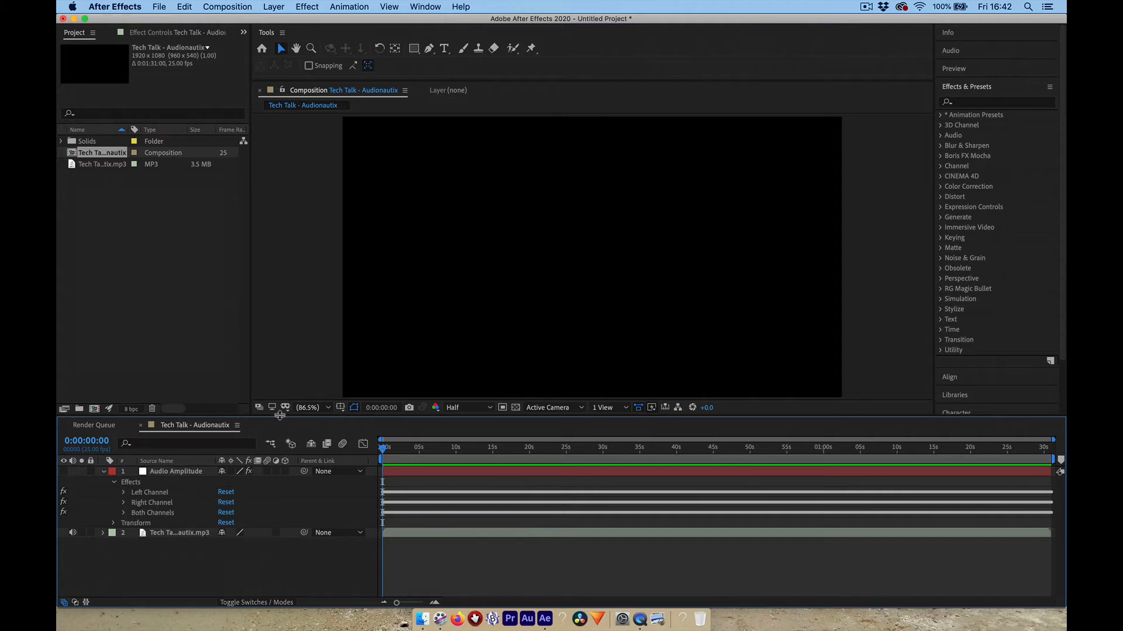
left_click_drag(280, 415, 276, 364)
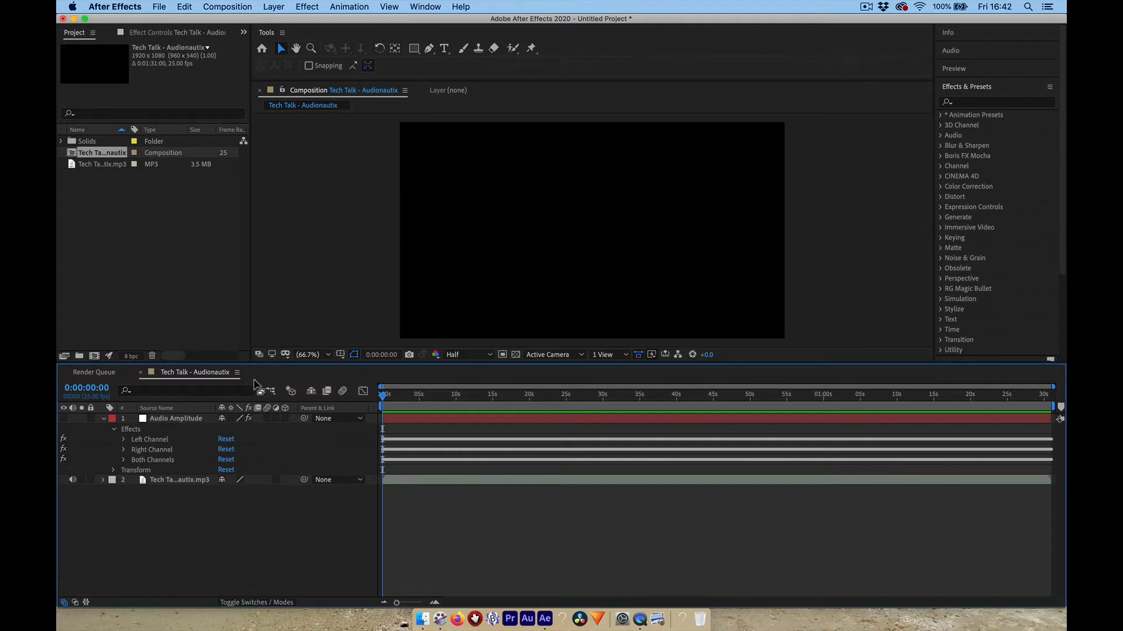
left_click(124, 461)
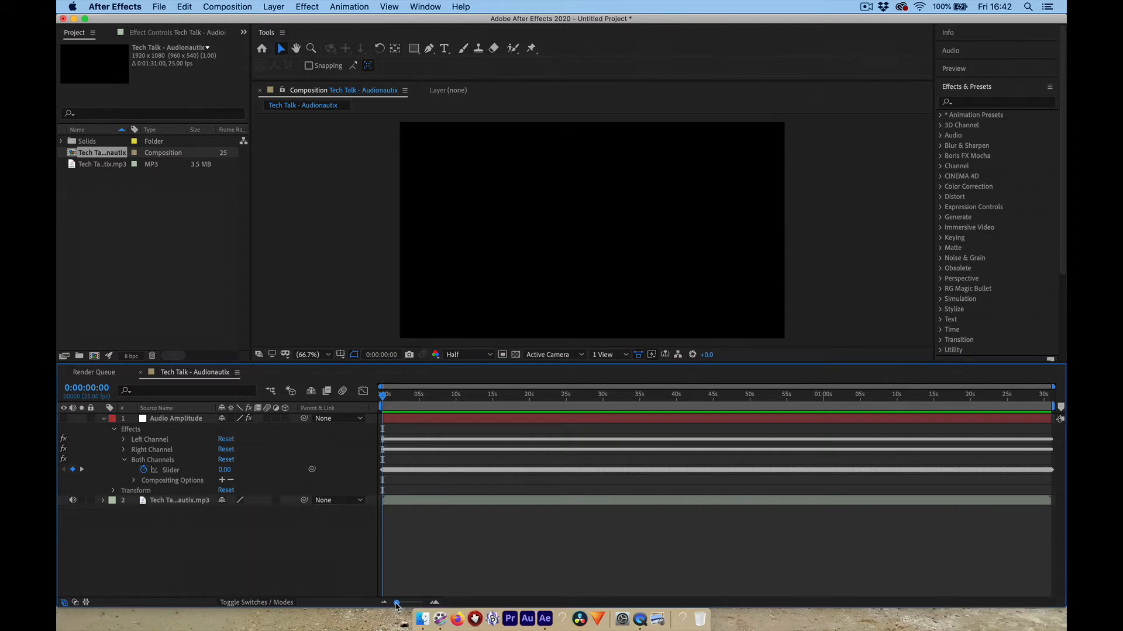
- Scrub frame by frame through the first two seconds to examine the Both Channels slider keyframes, then collapse the Audio Amplitude layer
left_click_drag(398, 605, 422, 608)
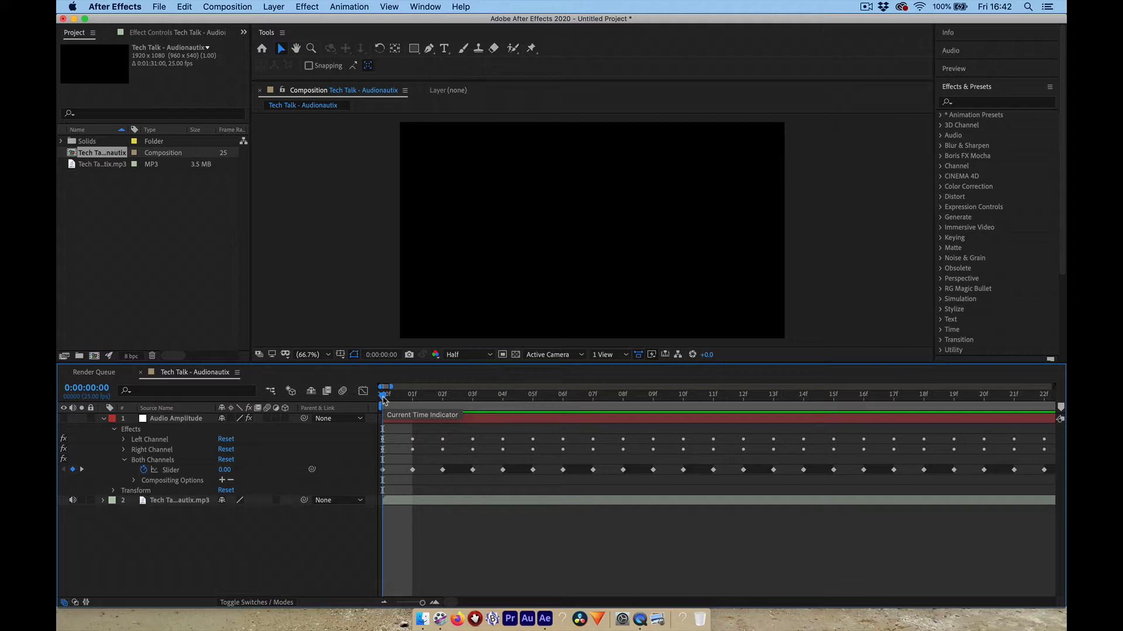
mouse_move(383, 397)
left_mouse_down()
mouse_move(443, 408)
mouse_move(616, 407)
mouse_move(401, 403)
mouse_move(864, 401)
mouse_move(655, 380)
mouse_move(724, 374)
left_mouse_up()
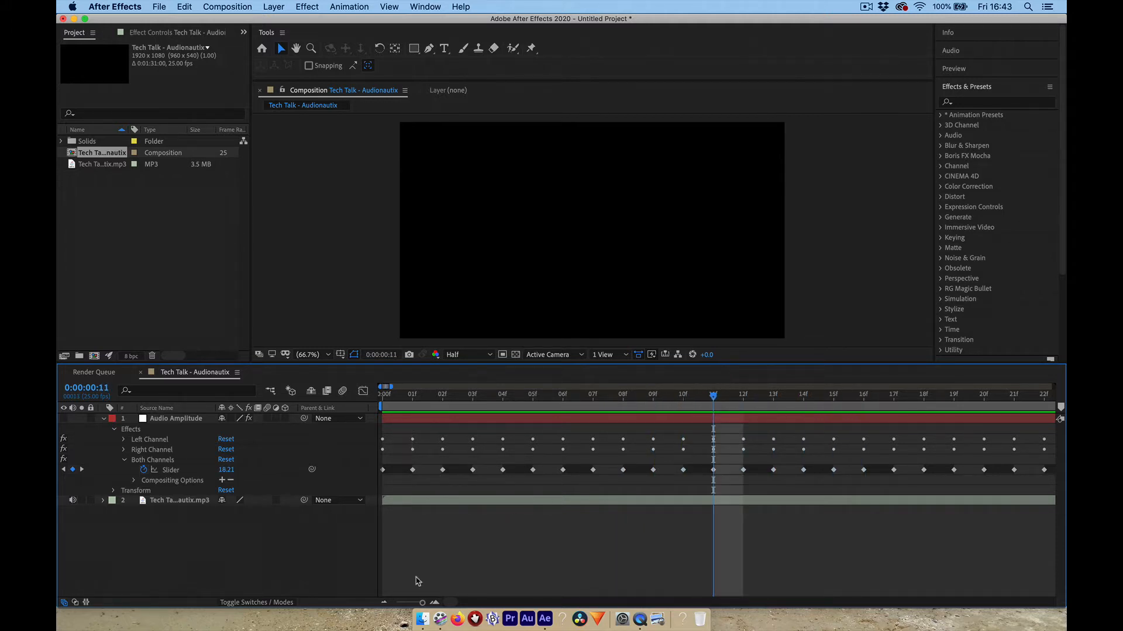
scroll(634, 533, "right", 10)
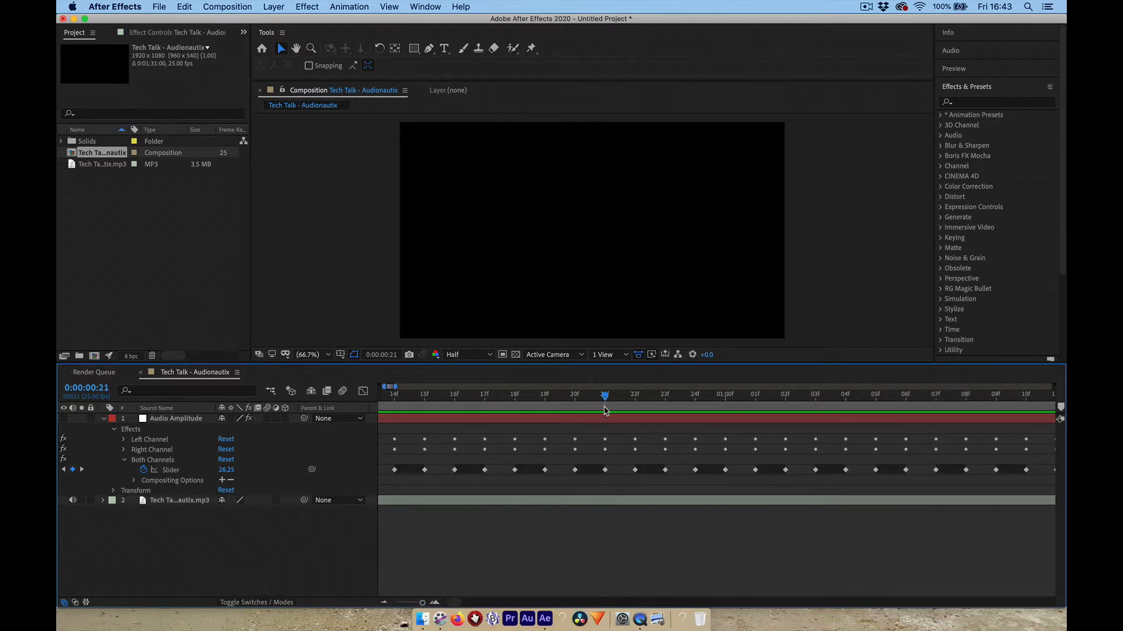
left_click_drag(606, 410, 918, 399)
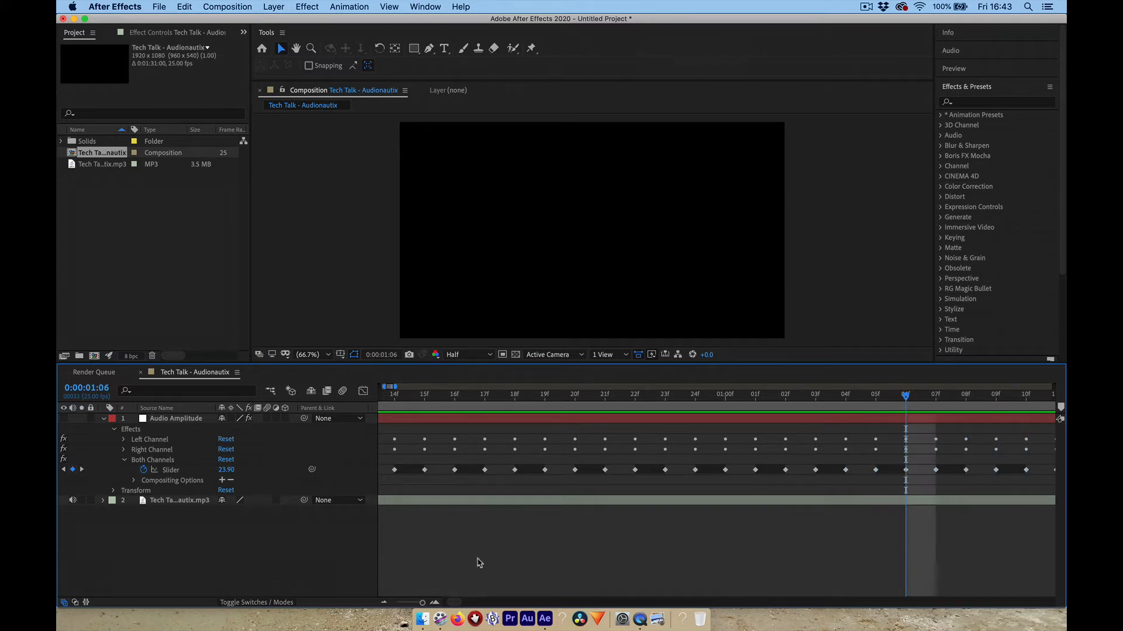
scroll(594, 566, "right", 10)
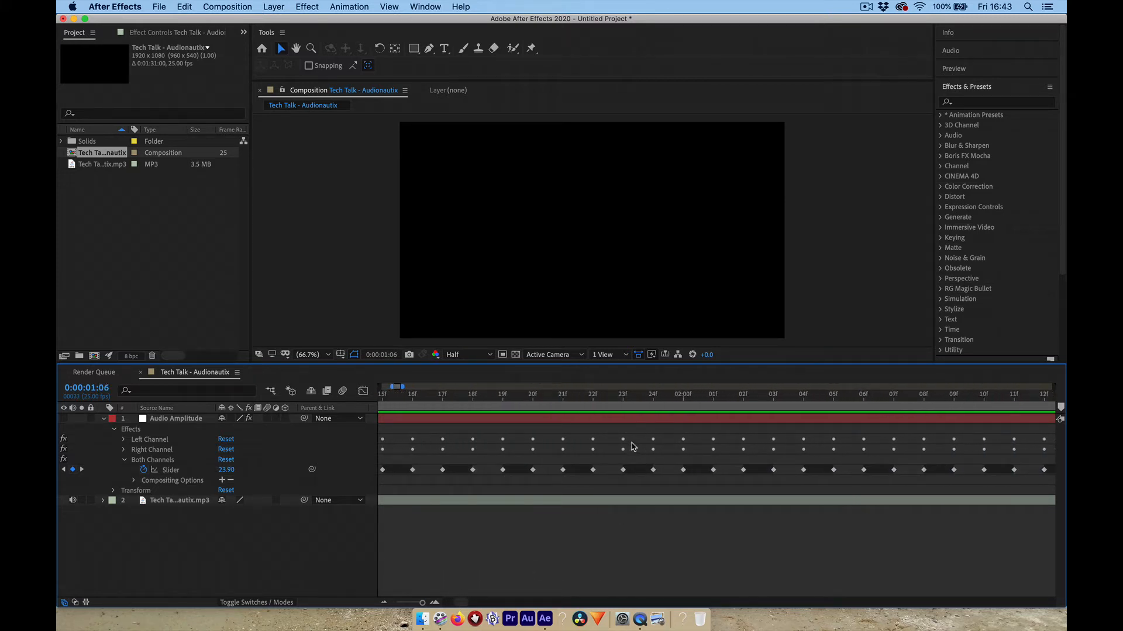
left_click_drag(623, 401, 728, 404)
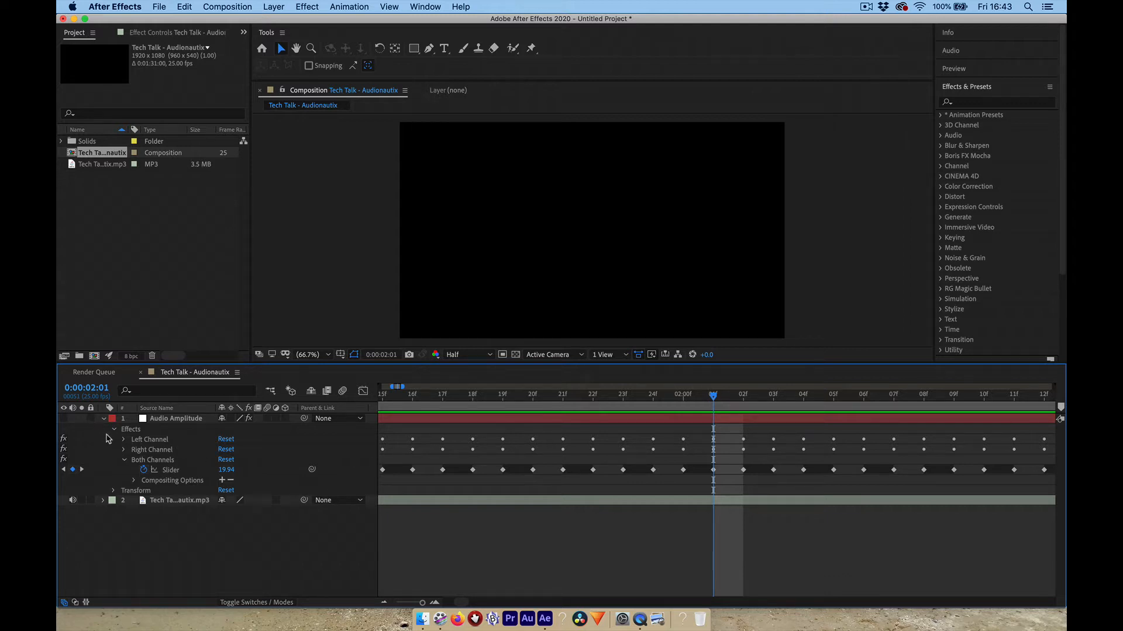
left_click(104, 418)
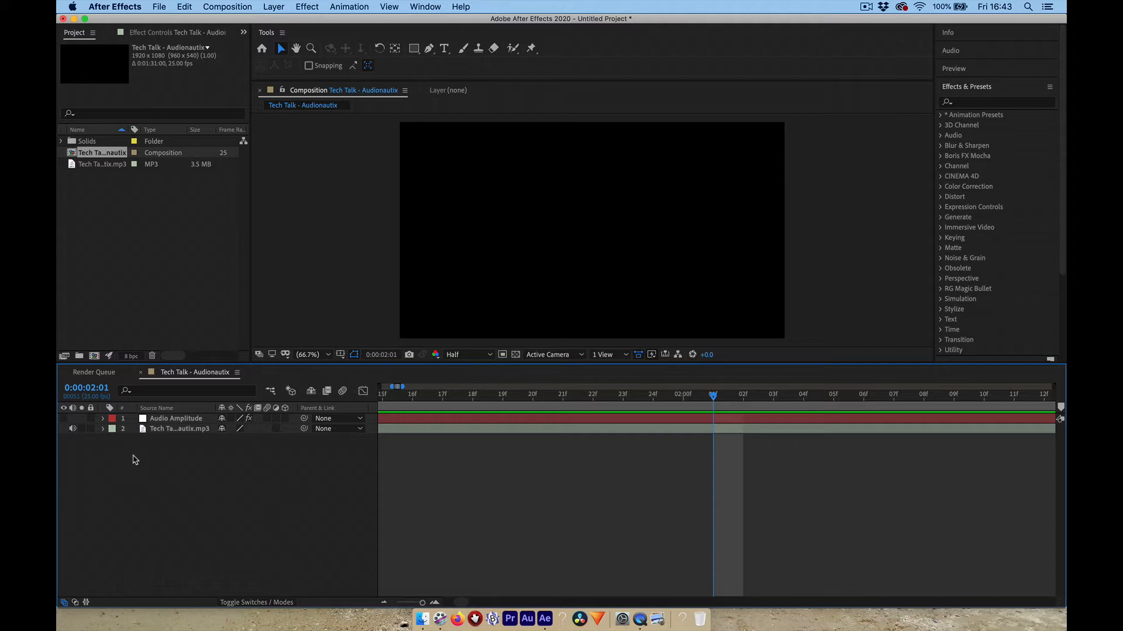
- Import the image BREWDOGS.png from the Downloads folder as footage, sorting the files by kind
right_click(111, 216)
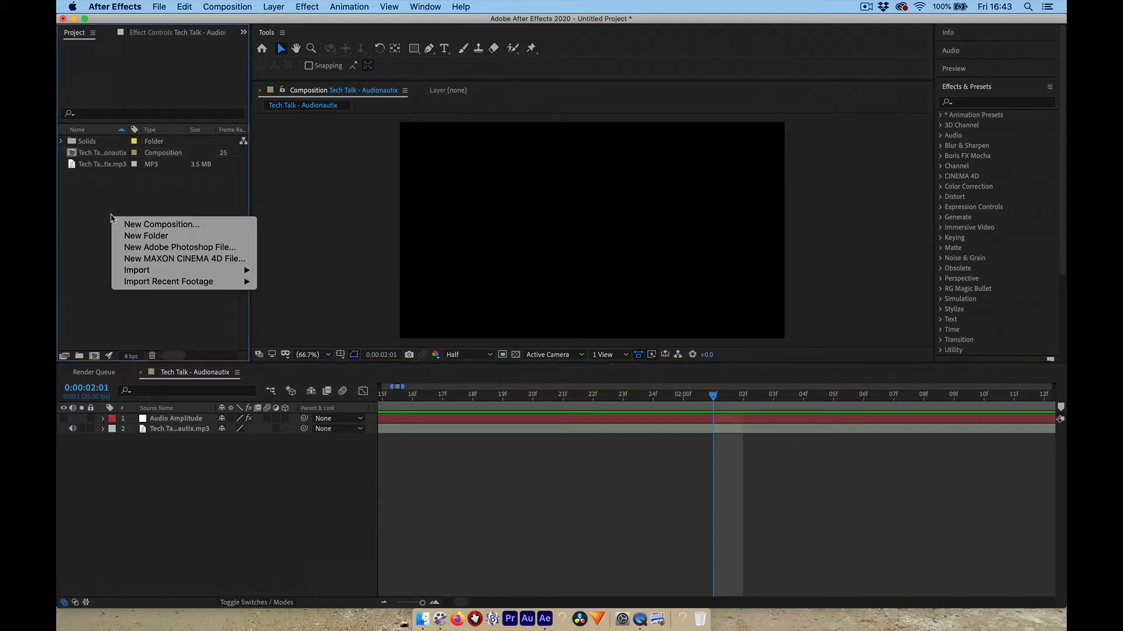
mouse_move(233, 270)
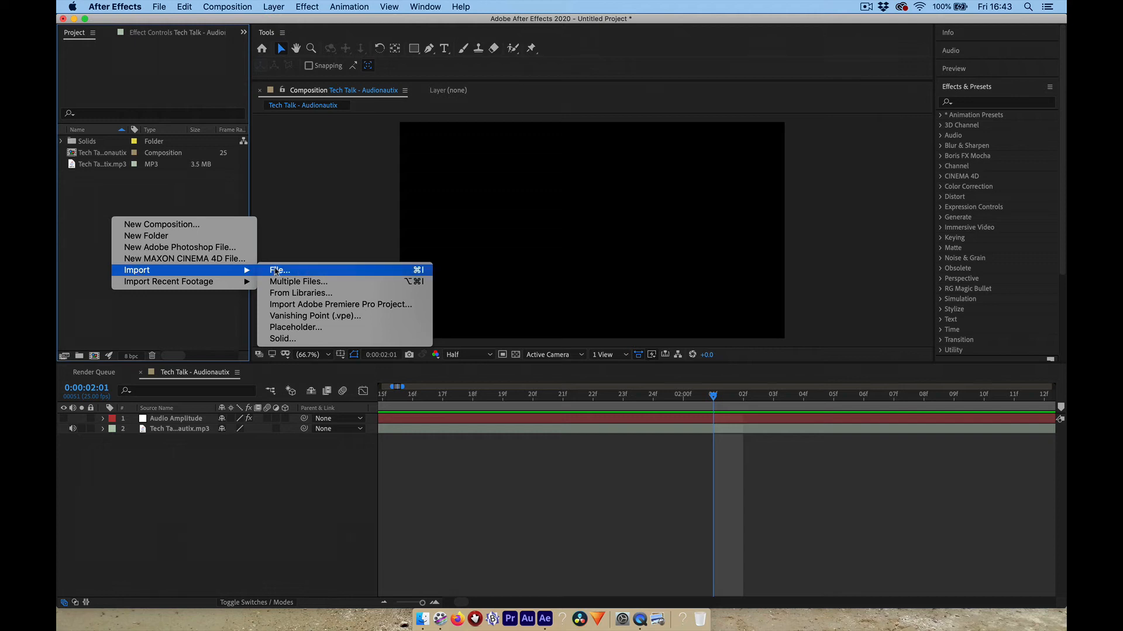
left_click(277, 272)
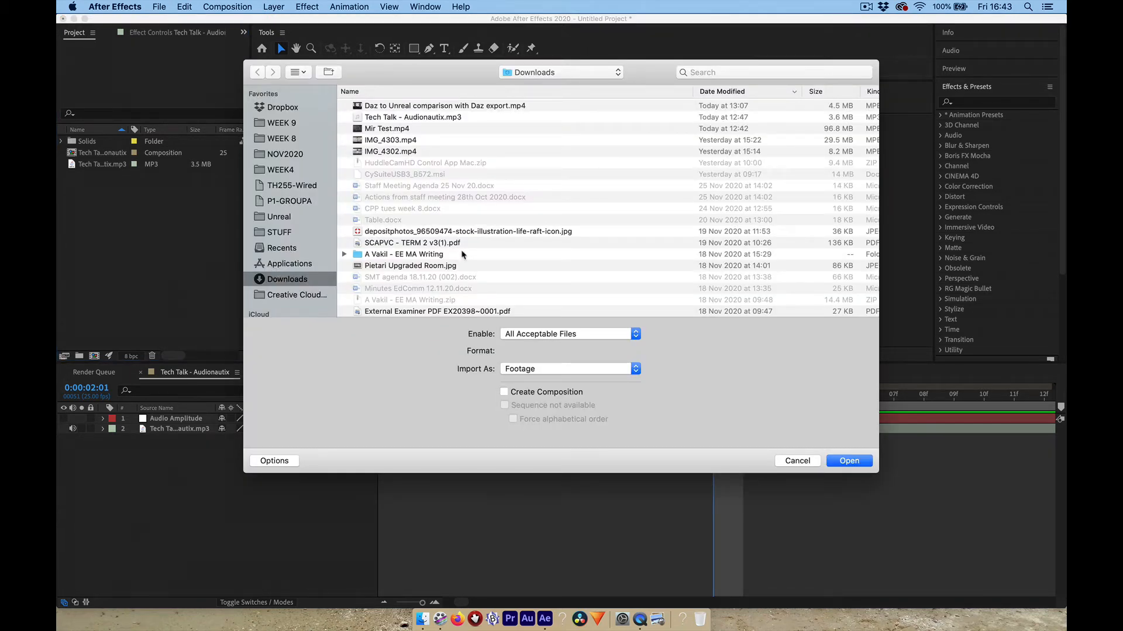
scroll(462, 255, "down", 3)
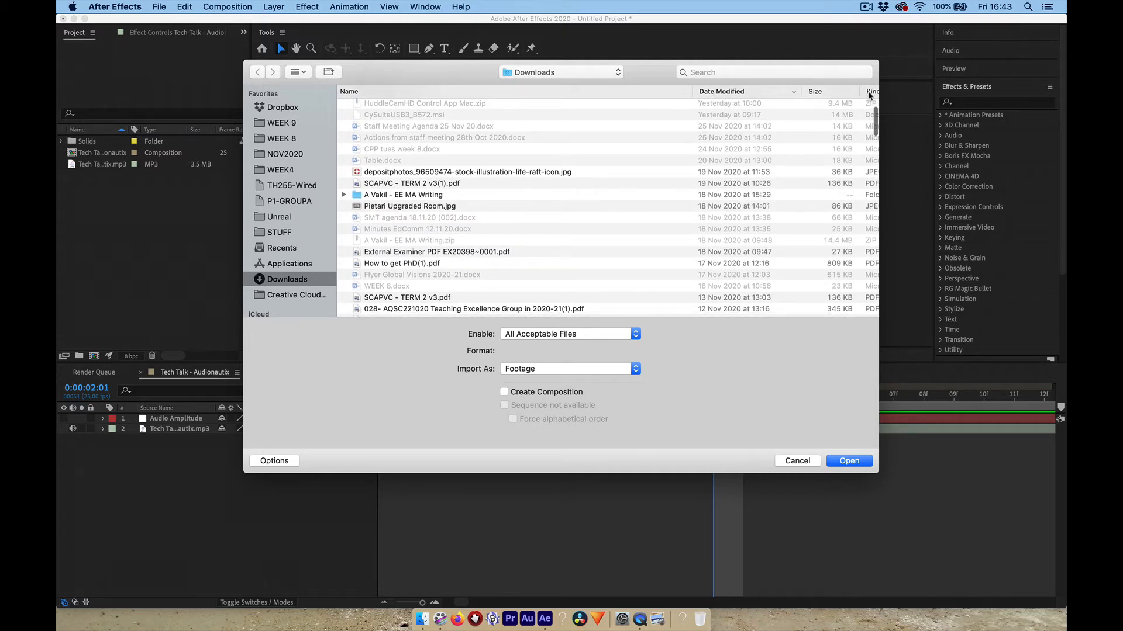
left_click(870, 92)
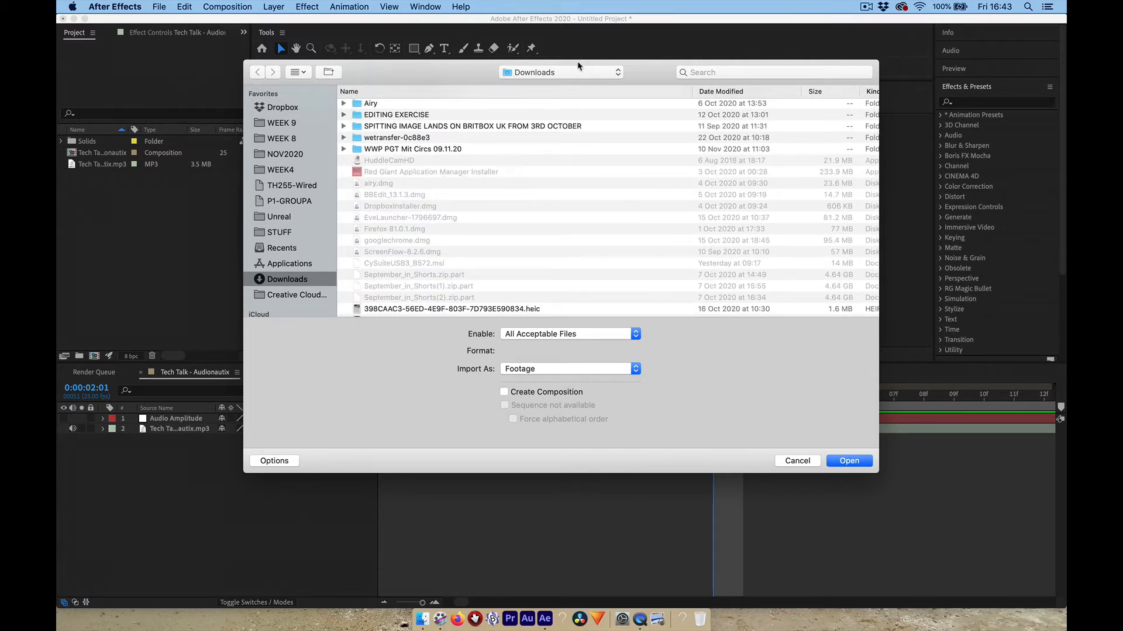
scroll(546, 232, "down", 10)
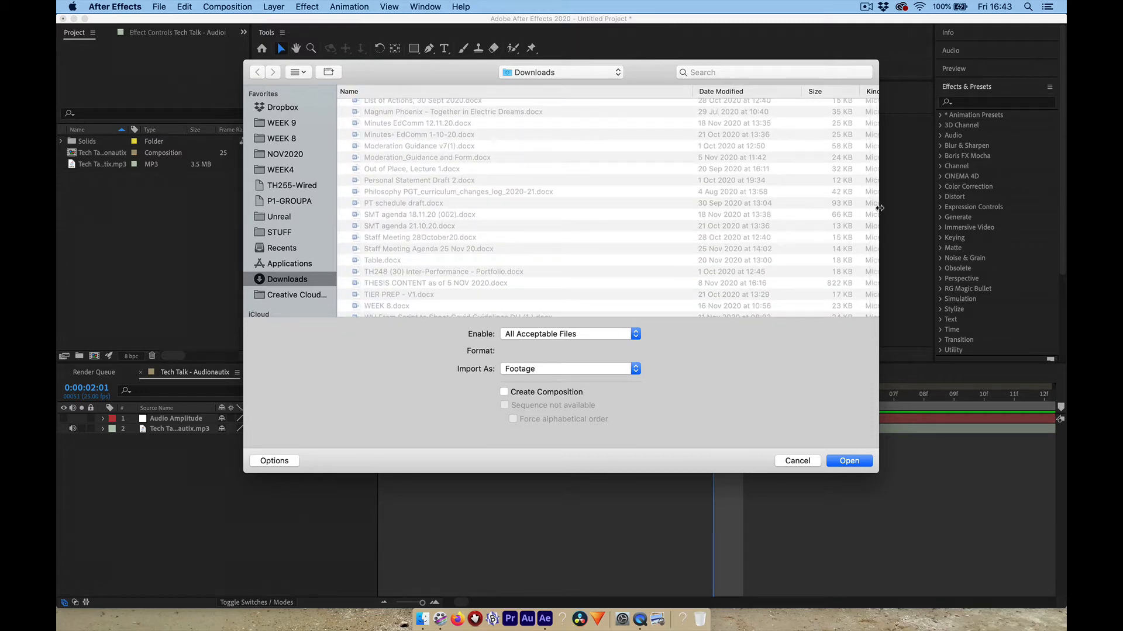
left_click_drag(880, 208, 960, 208)
scroll(826, 258, "down", 5)
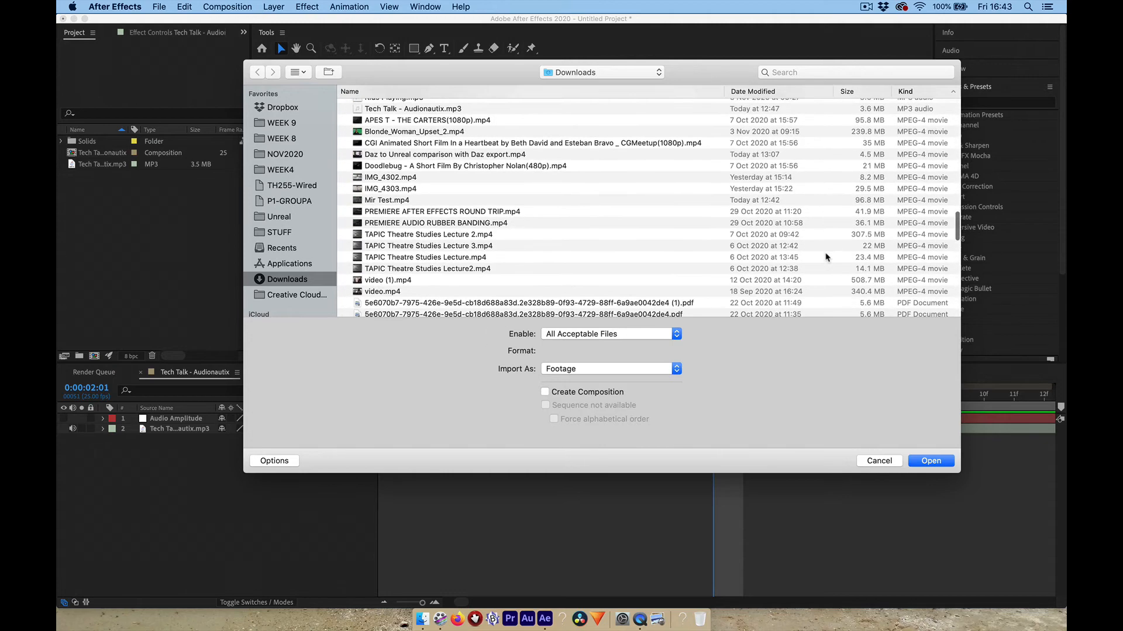
scroll(826, 257, "down", 15)
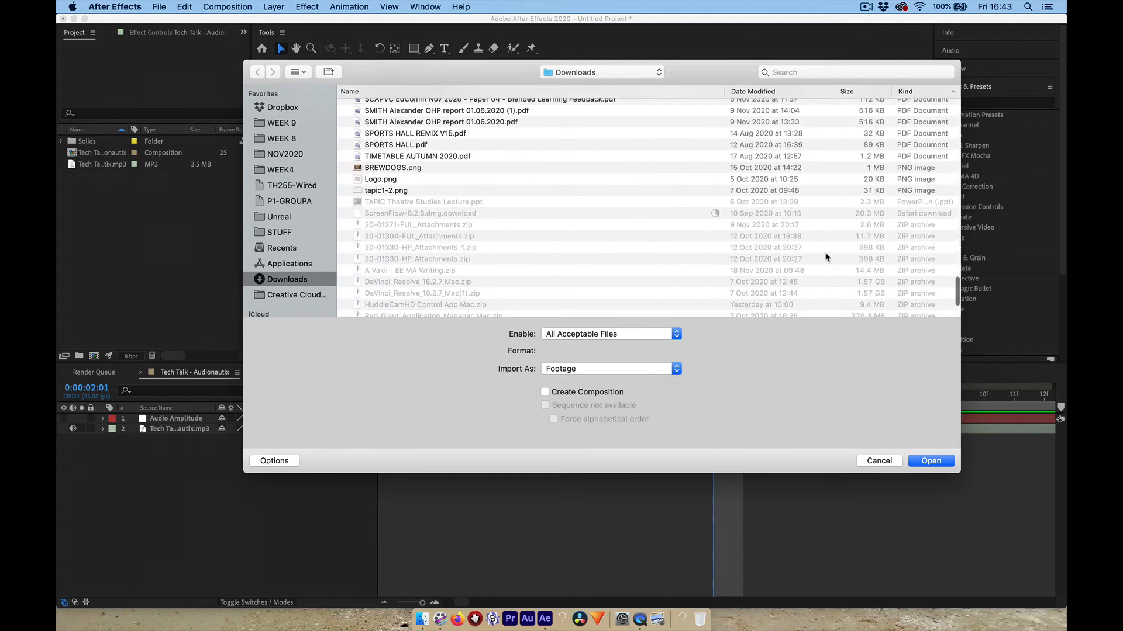
left_click(398, 157)
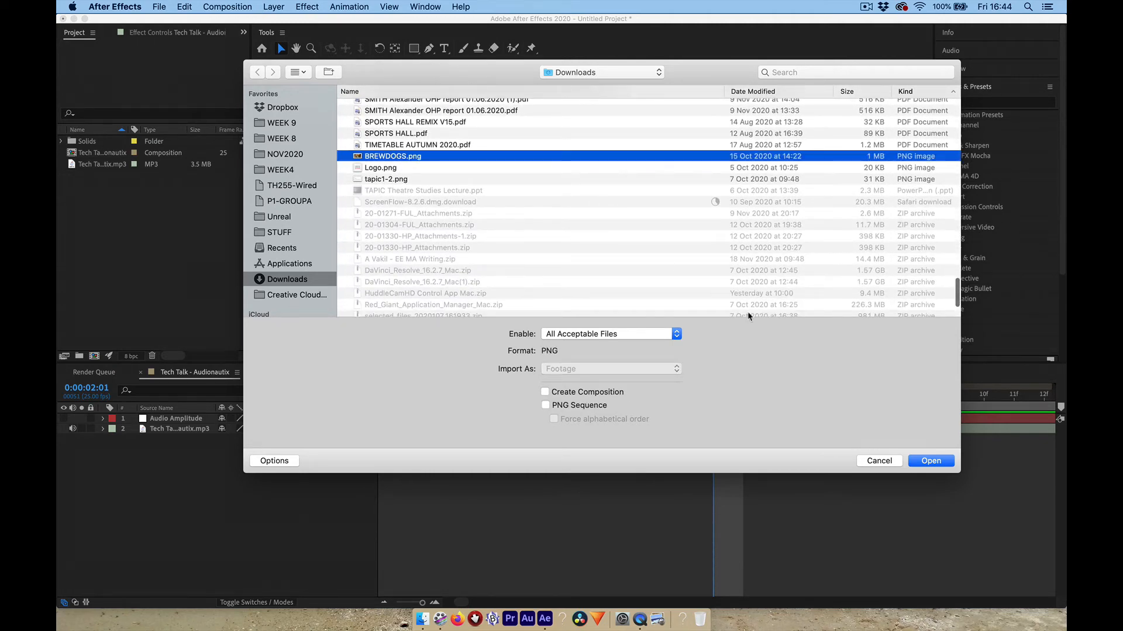
left_click(922, 460)
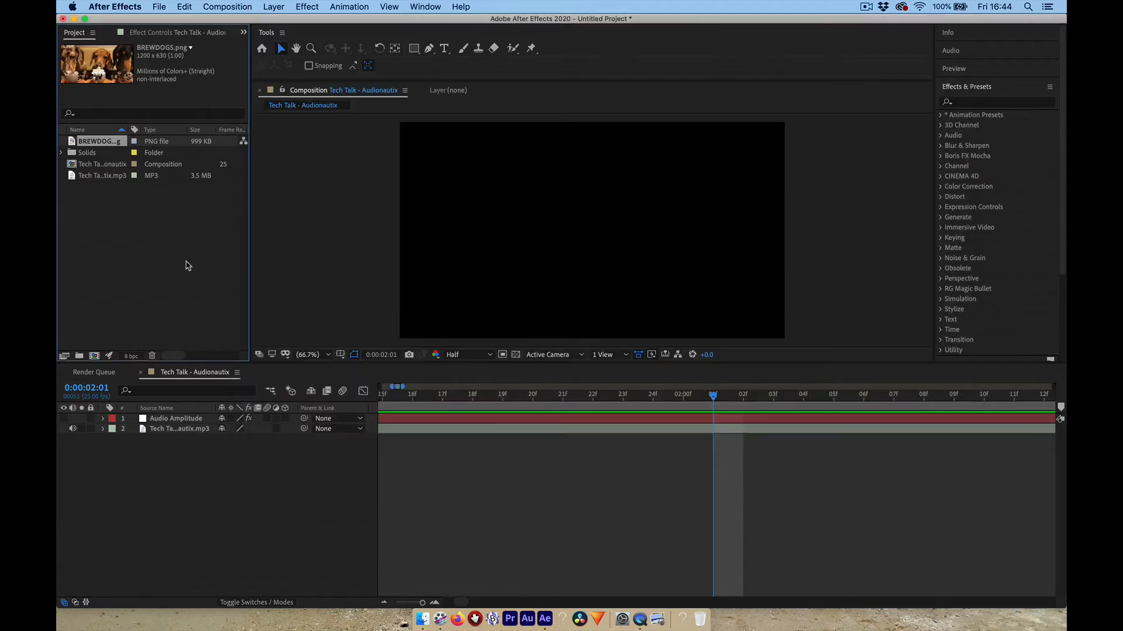
- Add BREWDOGS.png to the composition beneath the MP3 layer and set its Scale to 171% so it fills the frame
left_click_drag(87, 146, 120, 443)
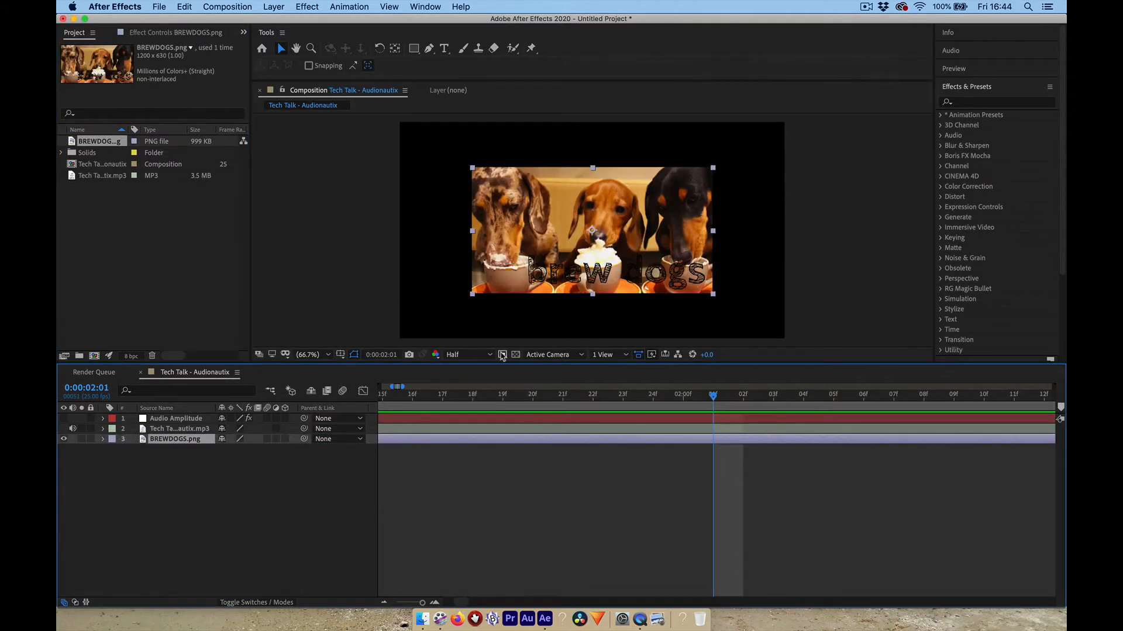
left_click(104, 439)
left_click(114, 451)
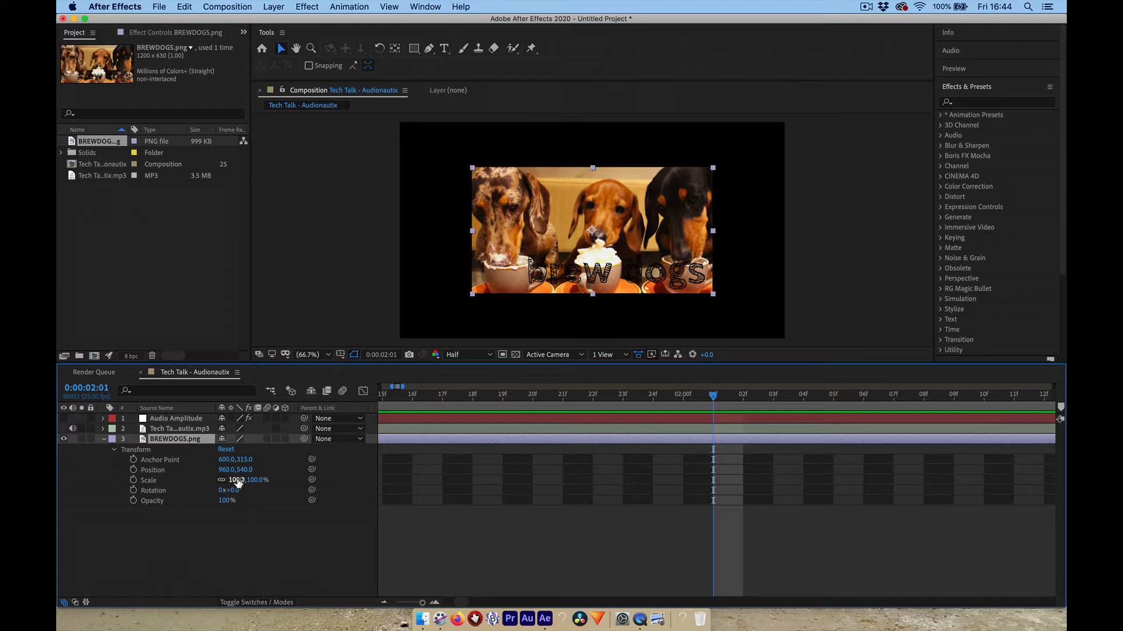
left_click_drag(239, 481, 288, 488)
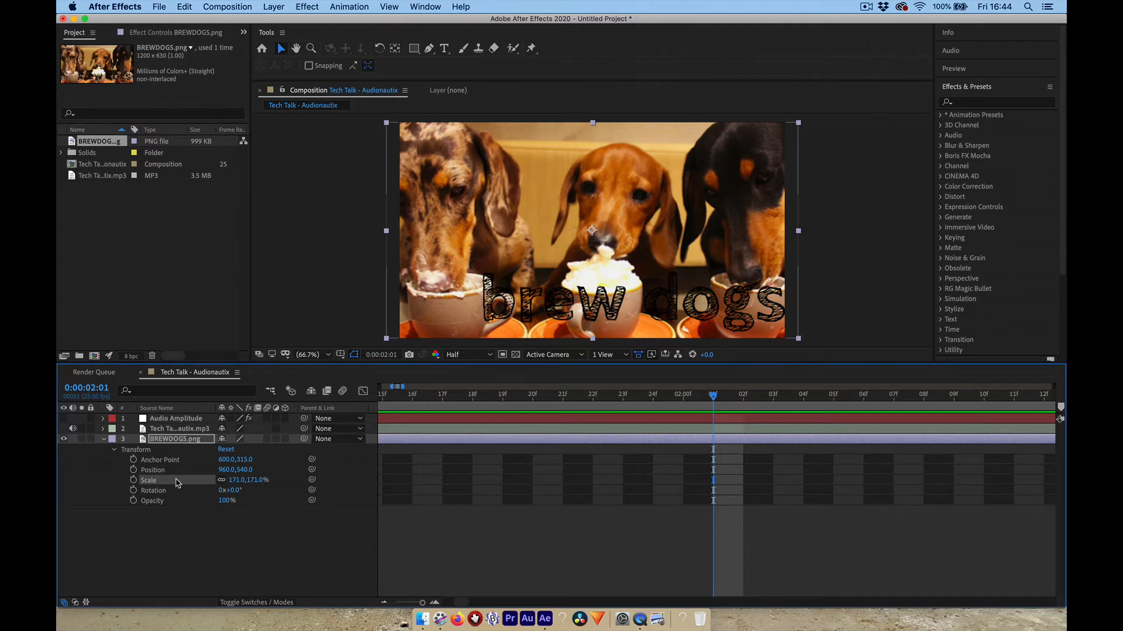
- Preview the composition from the start with the dog image and keep the viewer magnification at Fit
left_click_drag(489, 388, 308, 407)
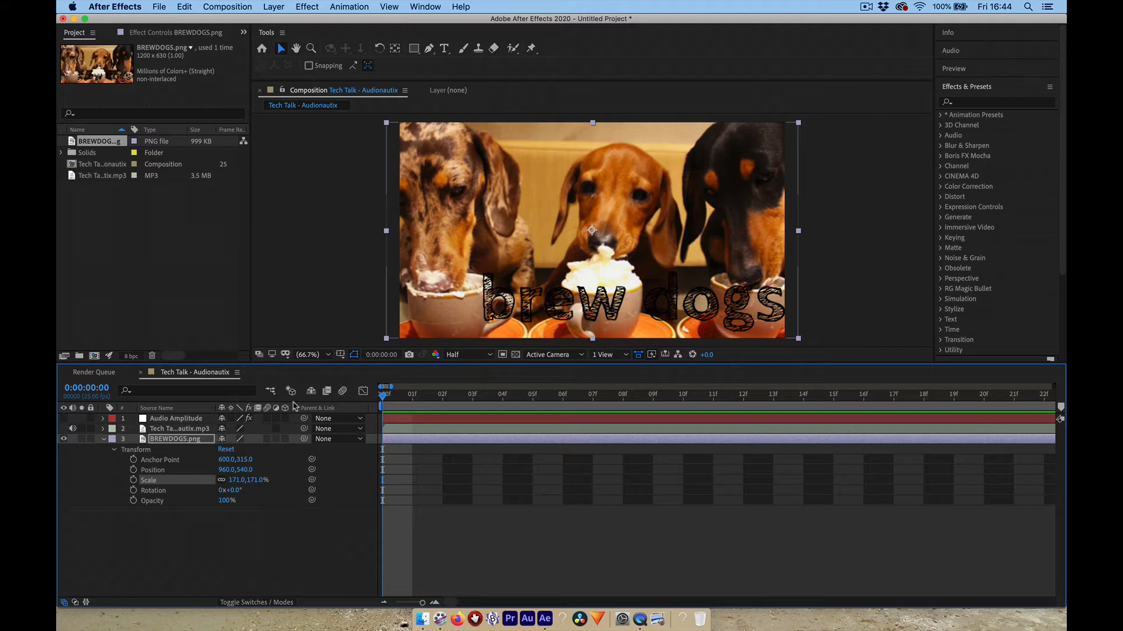
key("space")
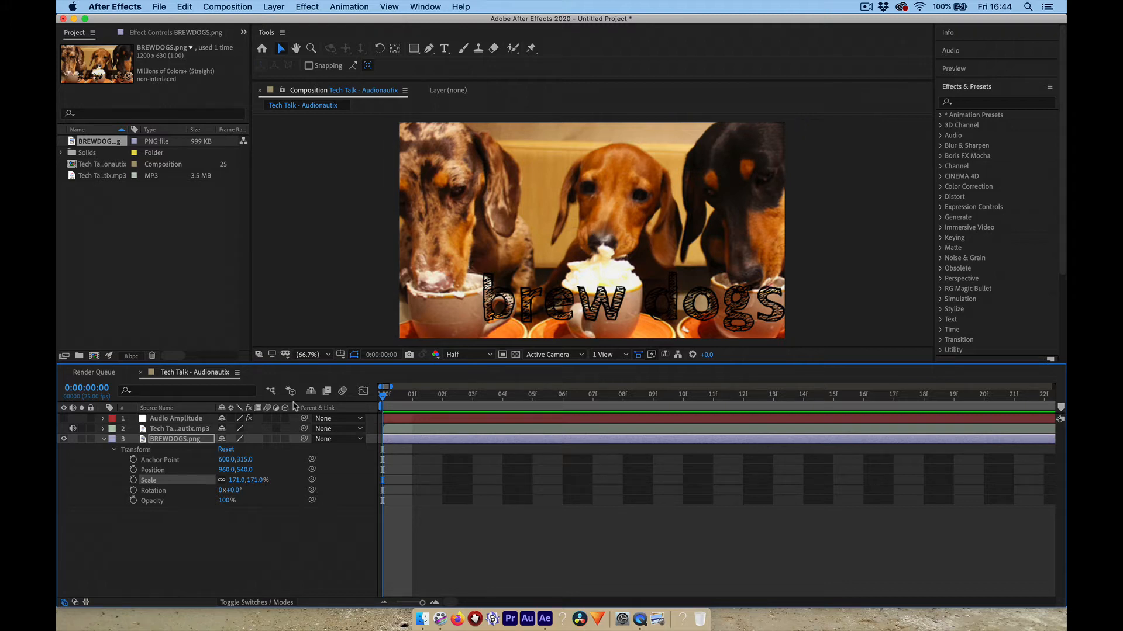
key("space")
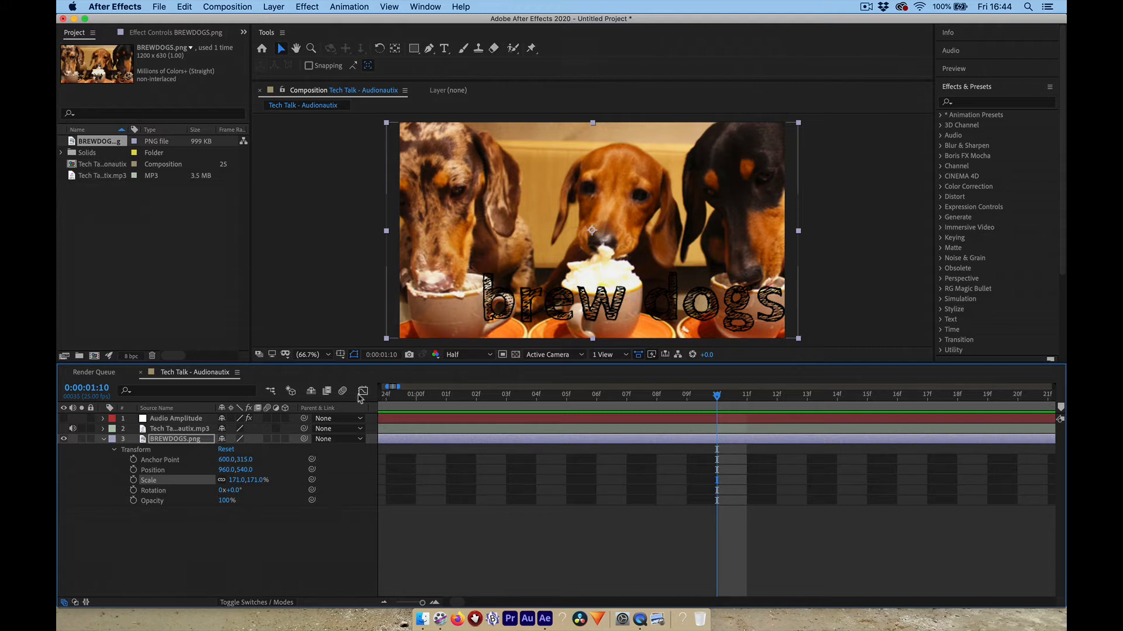
left_click(325, 355)
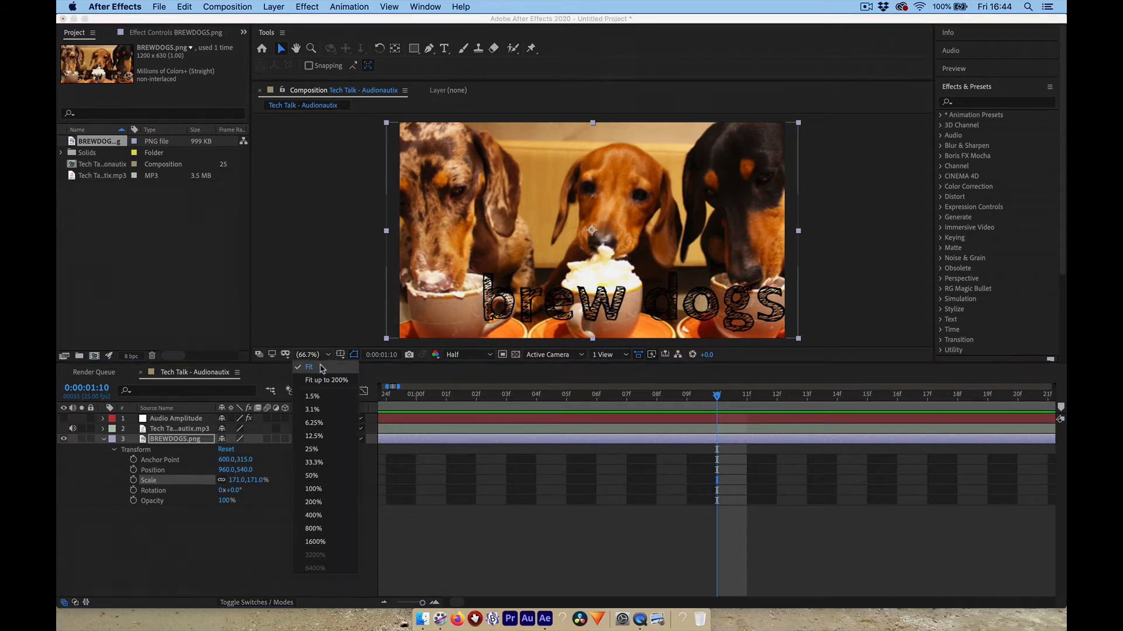
left_click(322, 368)
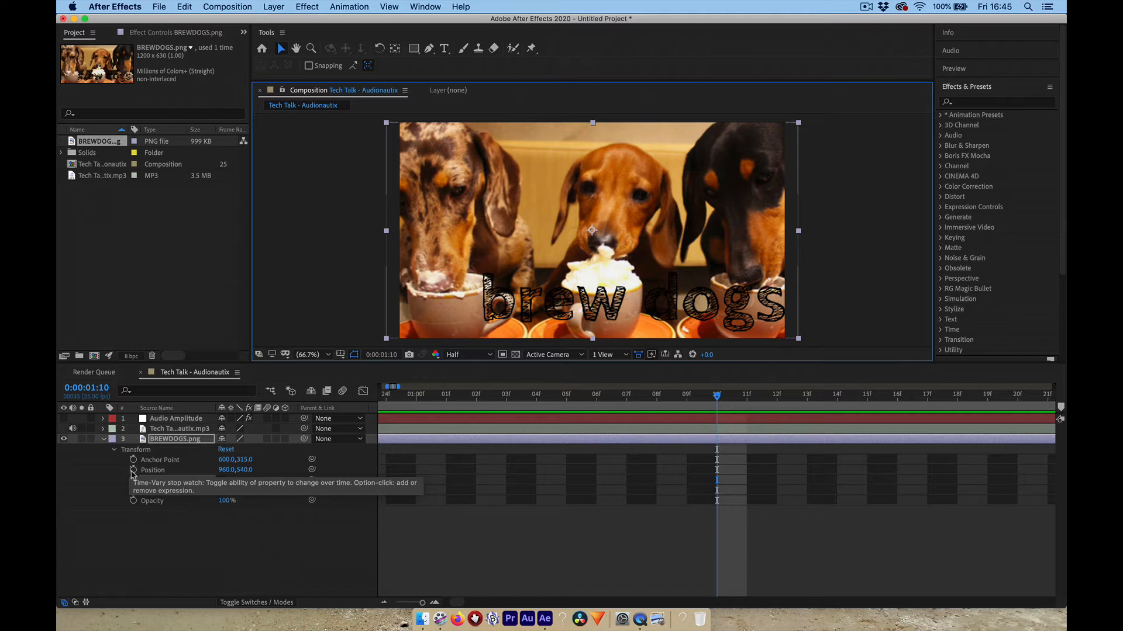
- Add the expression wiggle(12,5) to the Position property of the BREWDOGS.png layer
left_click(133, 471, "alt")
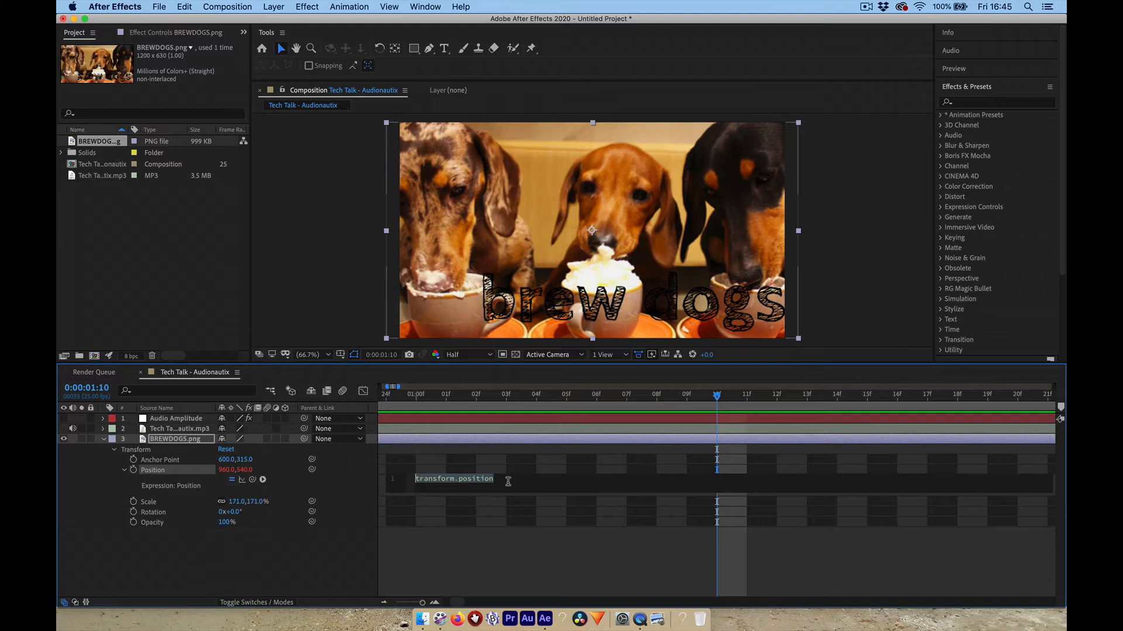
key("BackSpace")
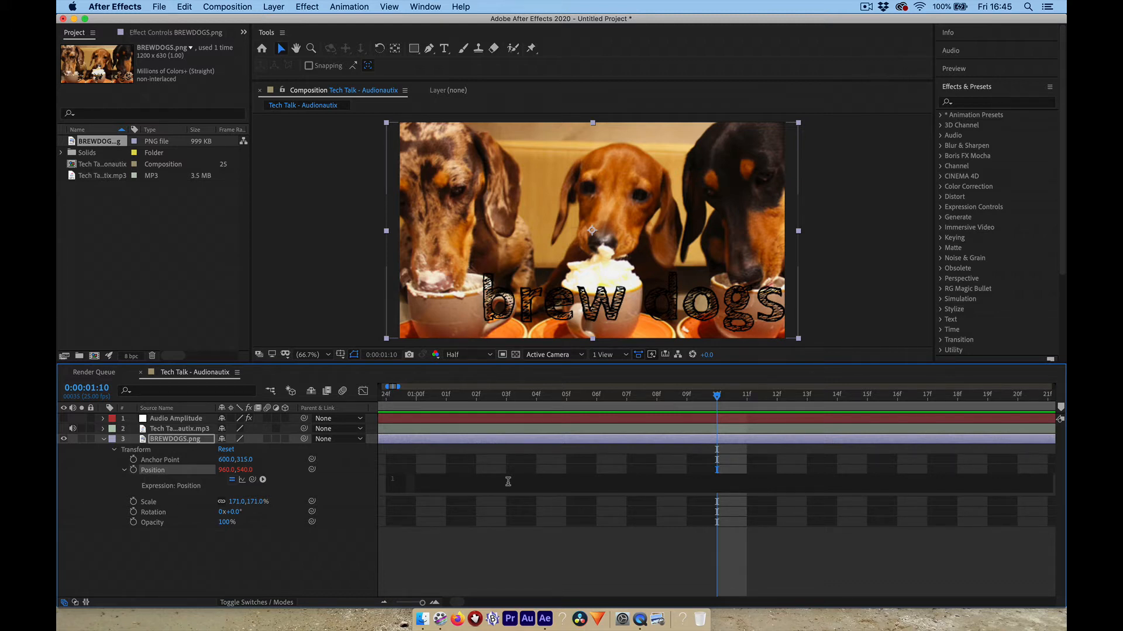
type("w")
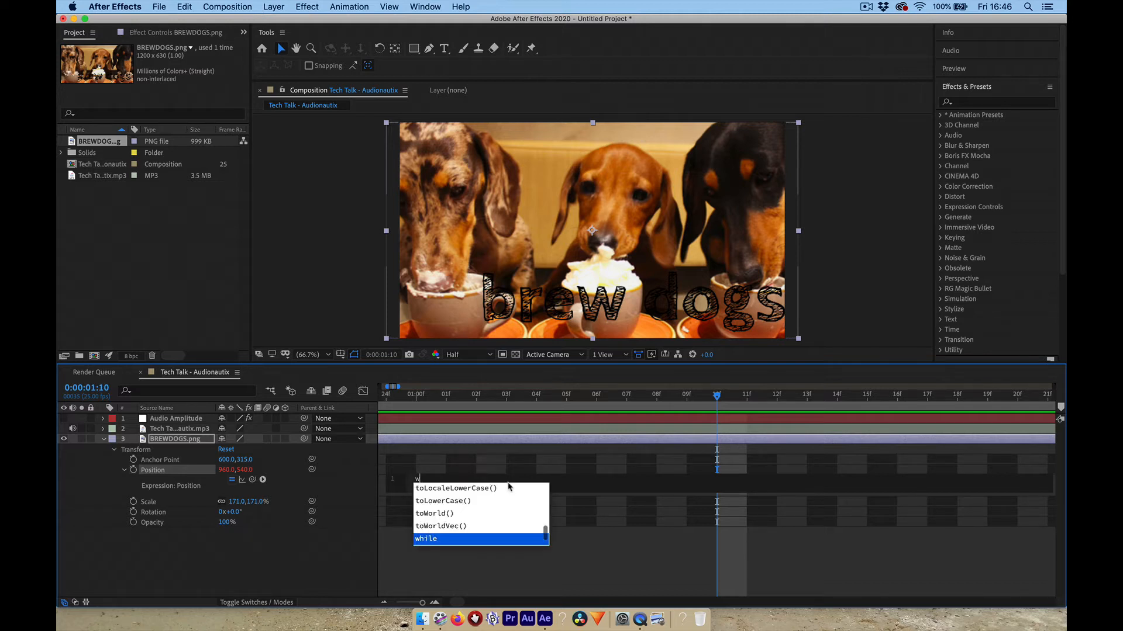
type("iggle")
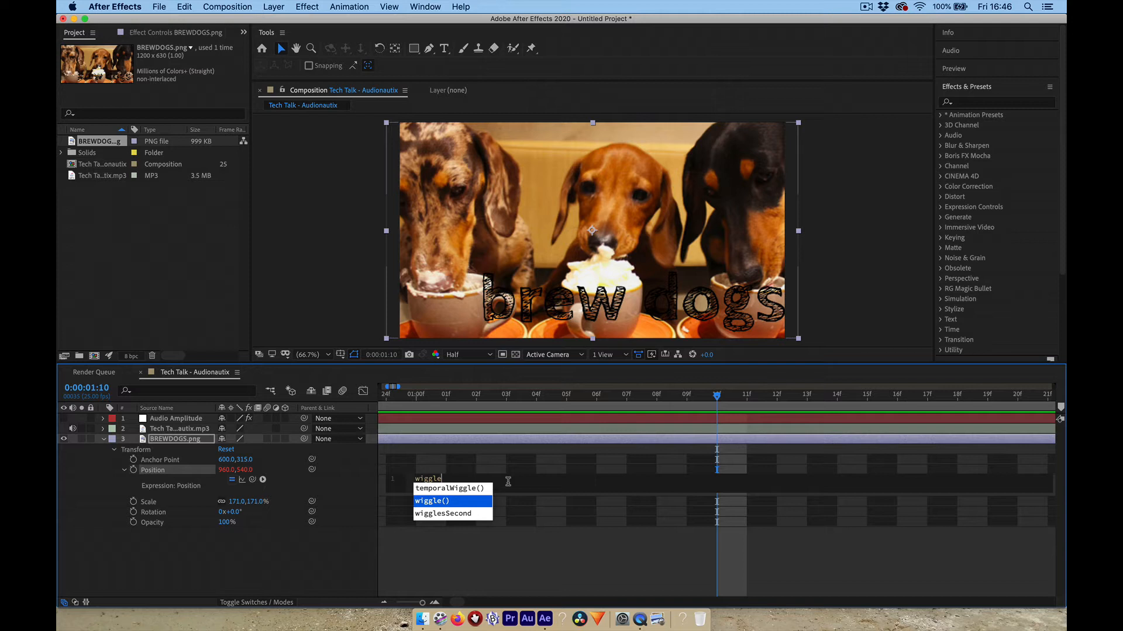
key("Return")
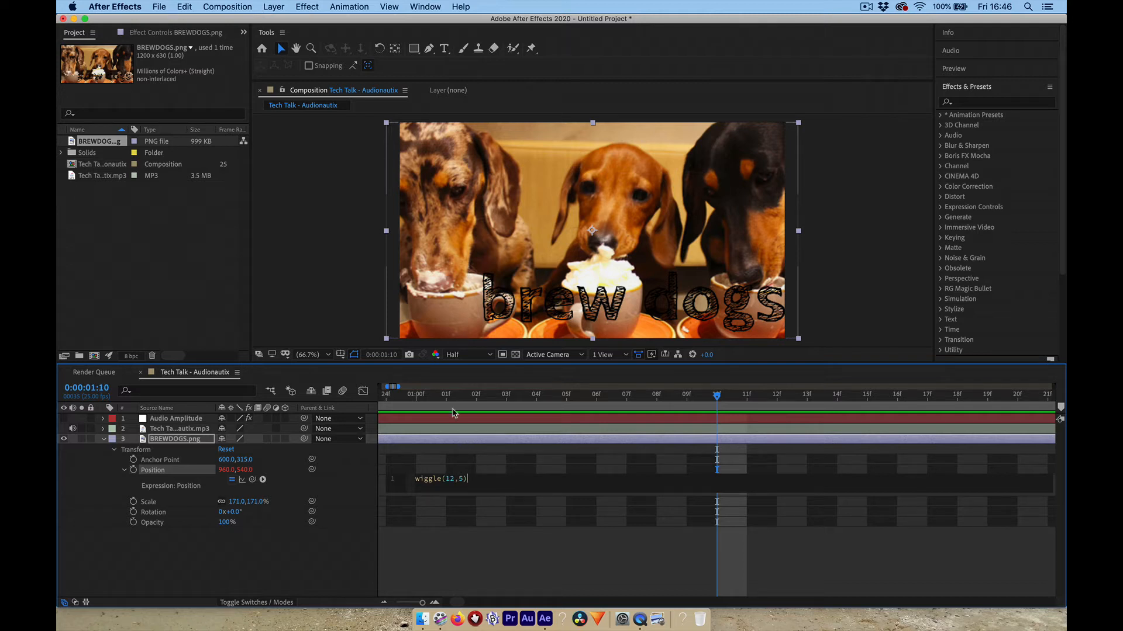
left_click(443, 384)
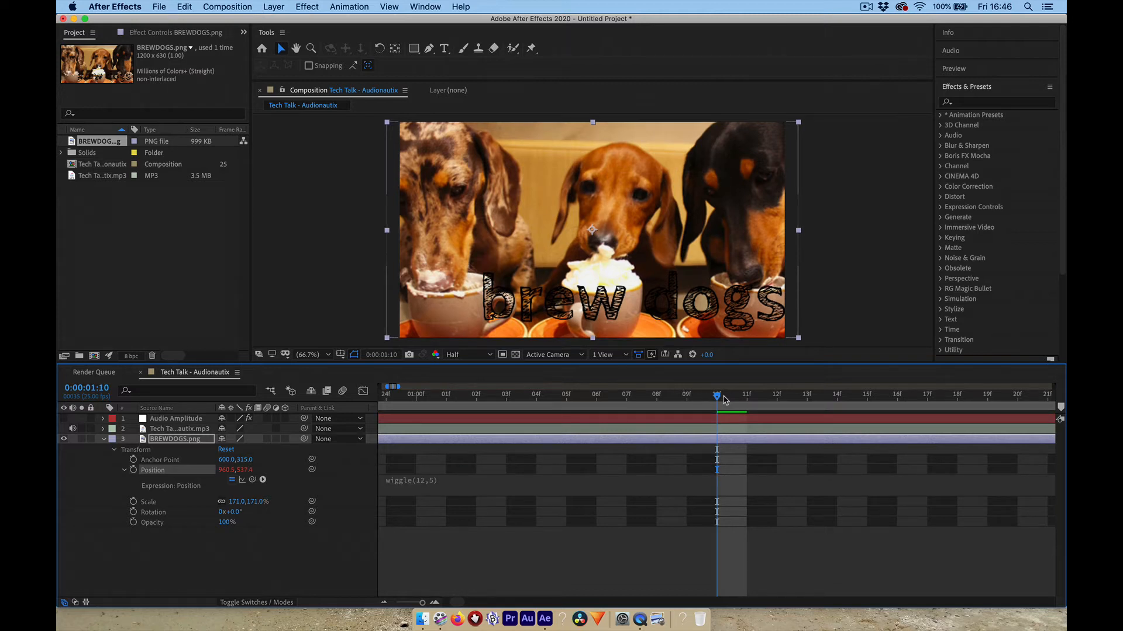
- Zoom the timeline out and preview the wiggling image from the start for about six seconds
left_click_drag(718, 400, 315, 416)
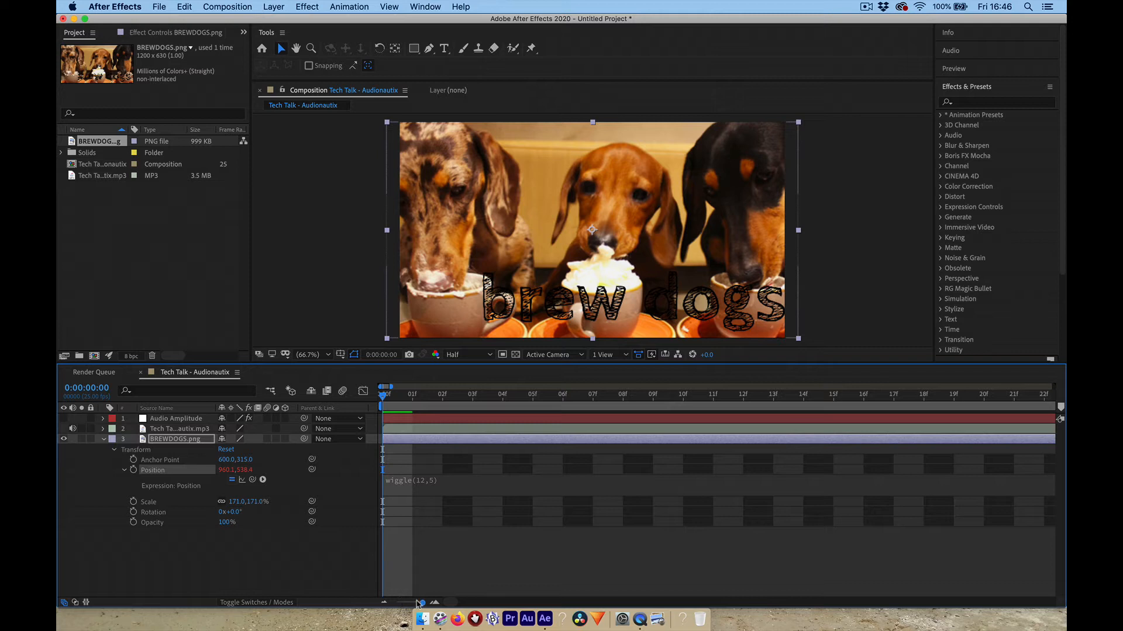
left_click_drag(422, 604, 411, 604)
key("space")
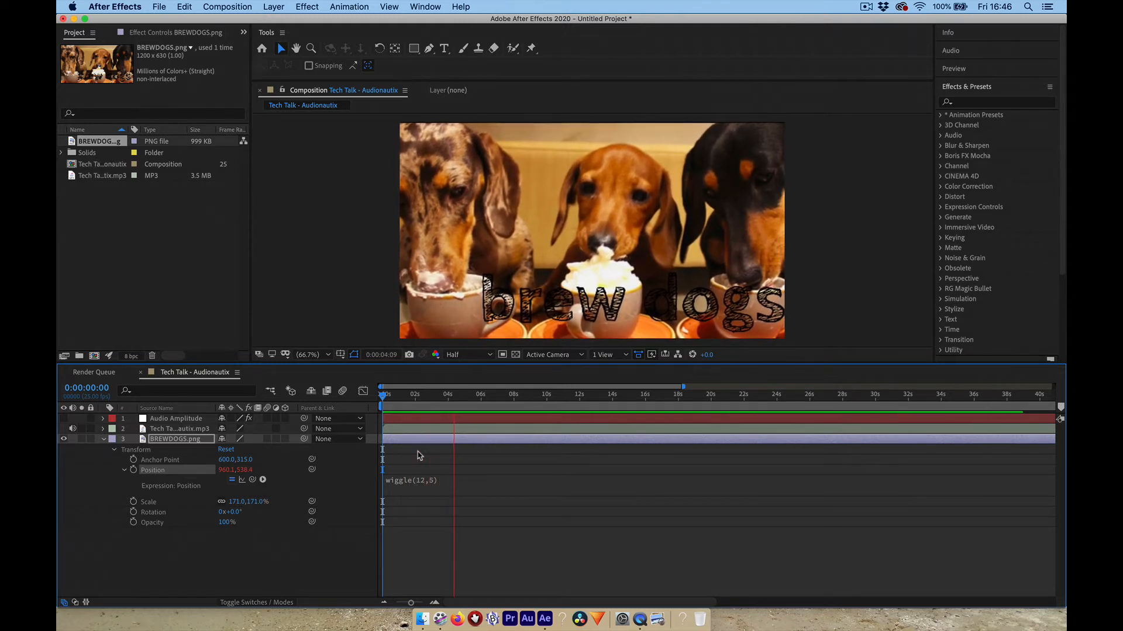
key("space")
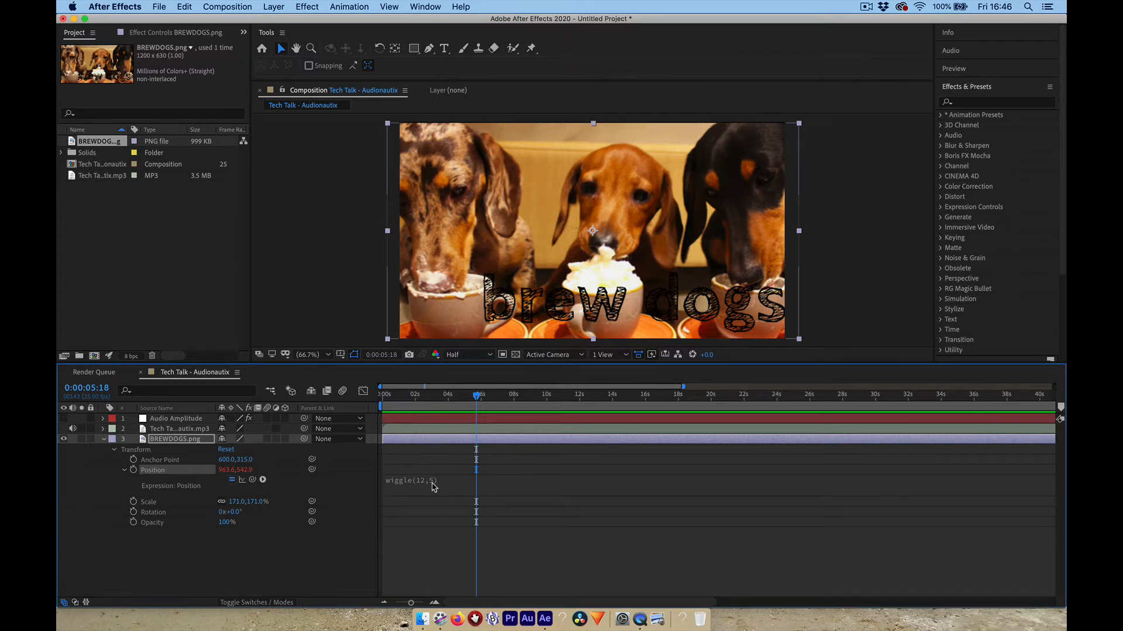
- Try the Position expression as wiggle(120,5) and preview the faster wiggle from the start
left_click(432, 485)
left_click(454, 479)
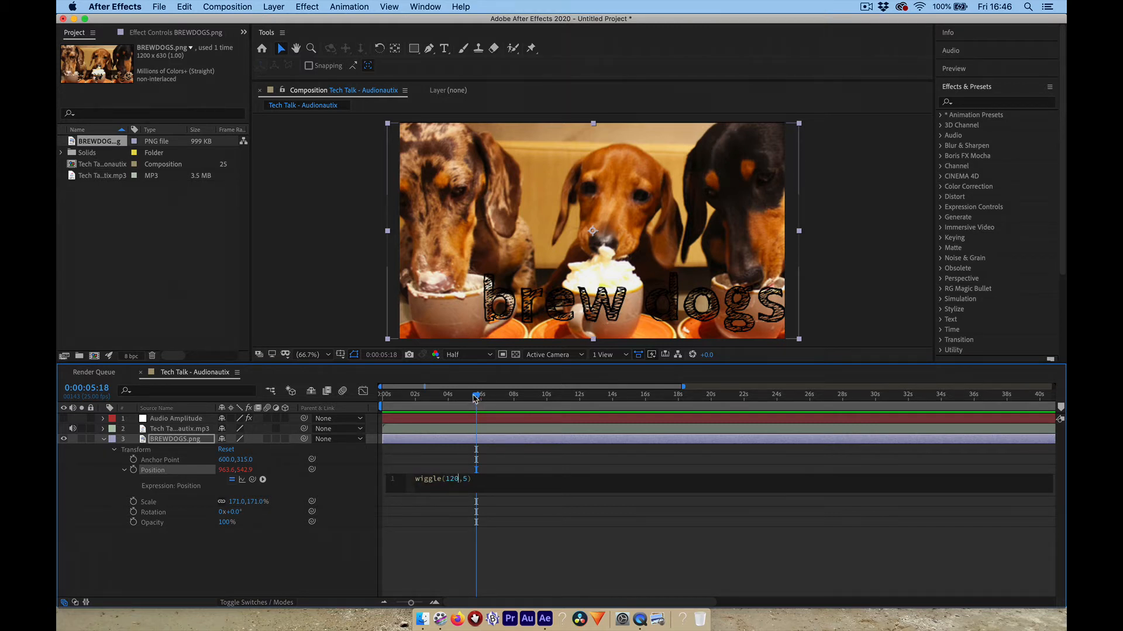
left_click_drag(478, 399, 382, 399)
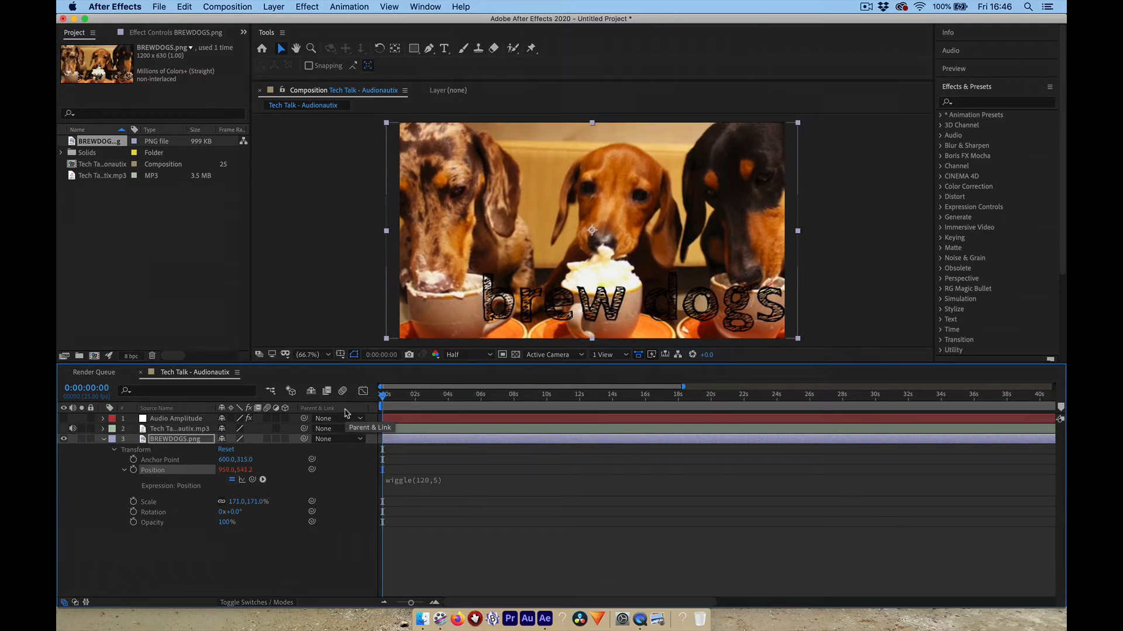
key("space")
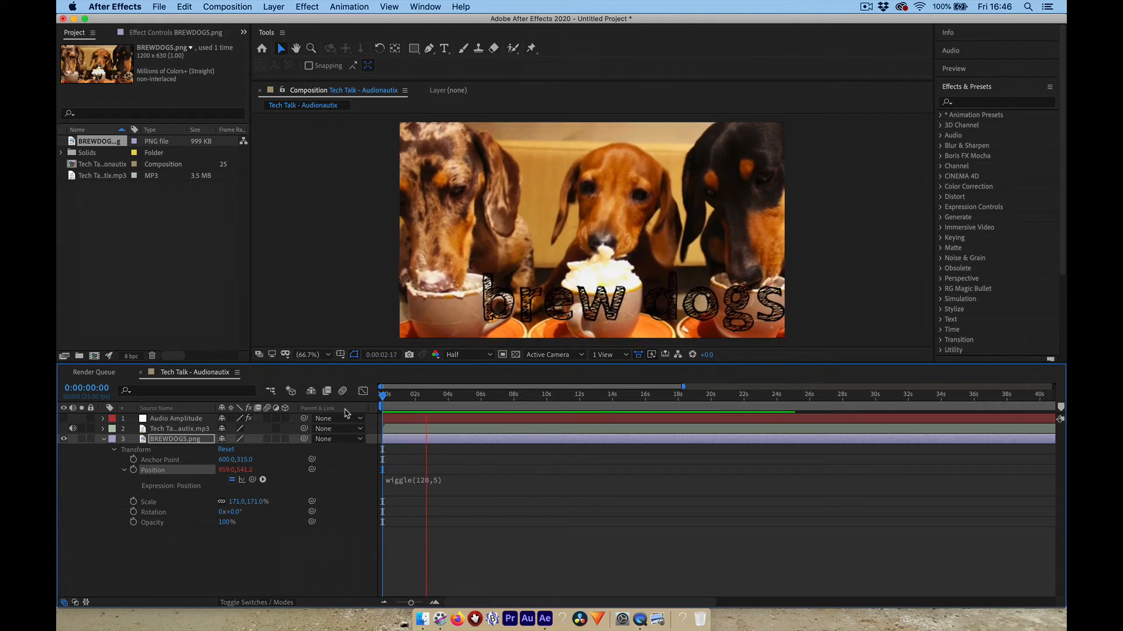
key("space")
- Change the image layer's Position expression to wiggle(12,50)
left_click(428, 479)
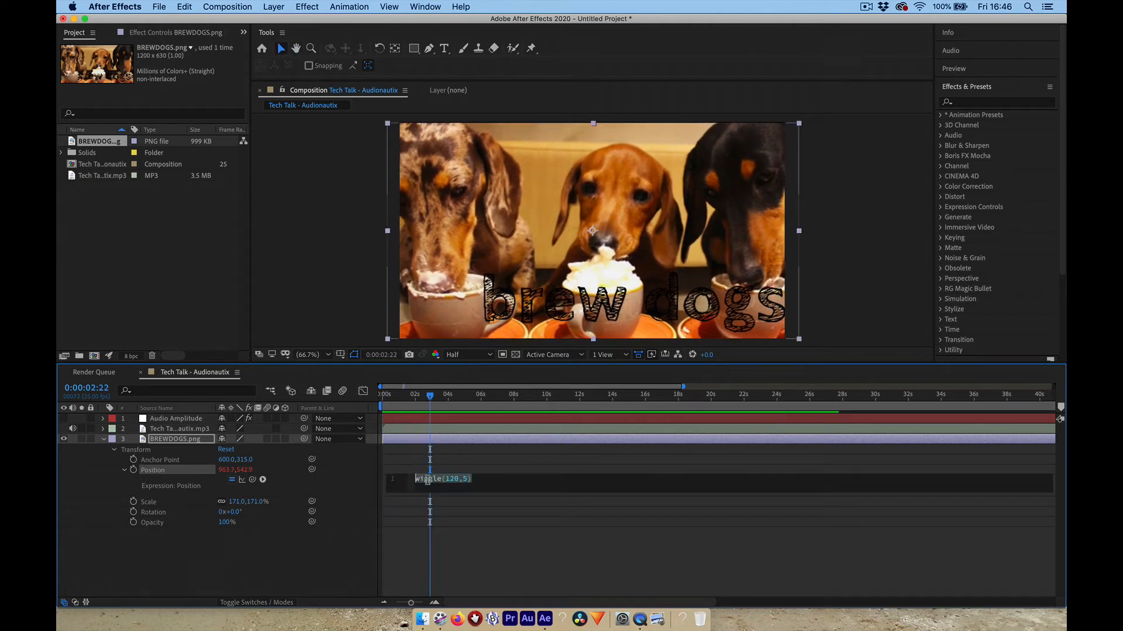
left_click(459, 477)
type("0")
left_click(433, 545)
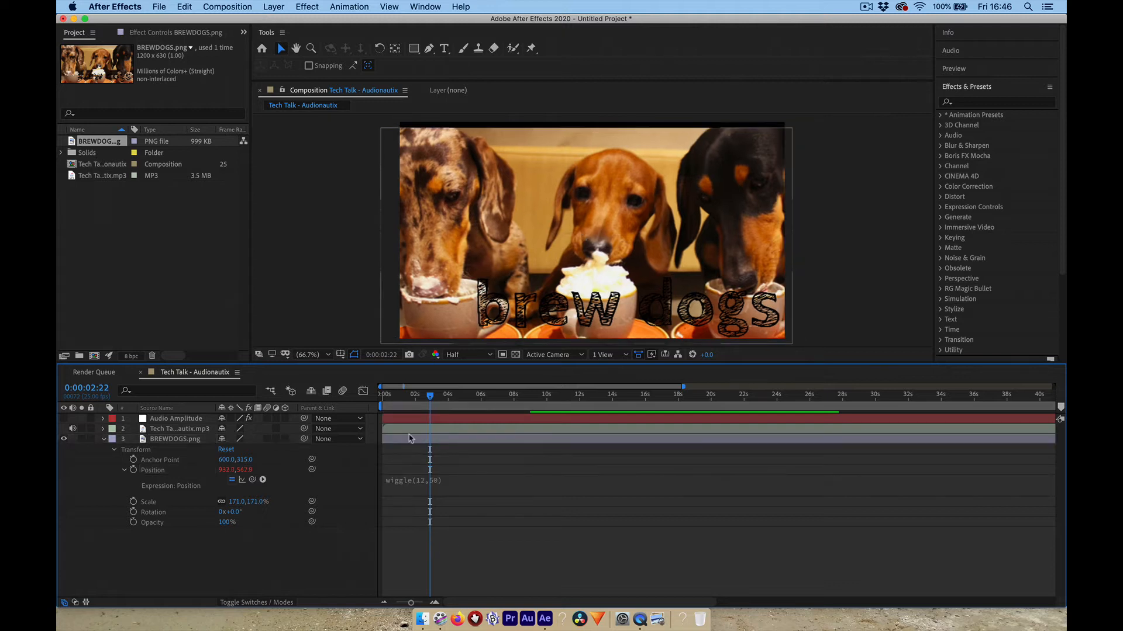
- Preview the stronger position wiggle from the start up to about six seconds
left_click_drag(430, 397, 381, 397)
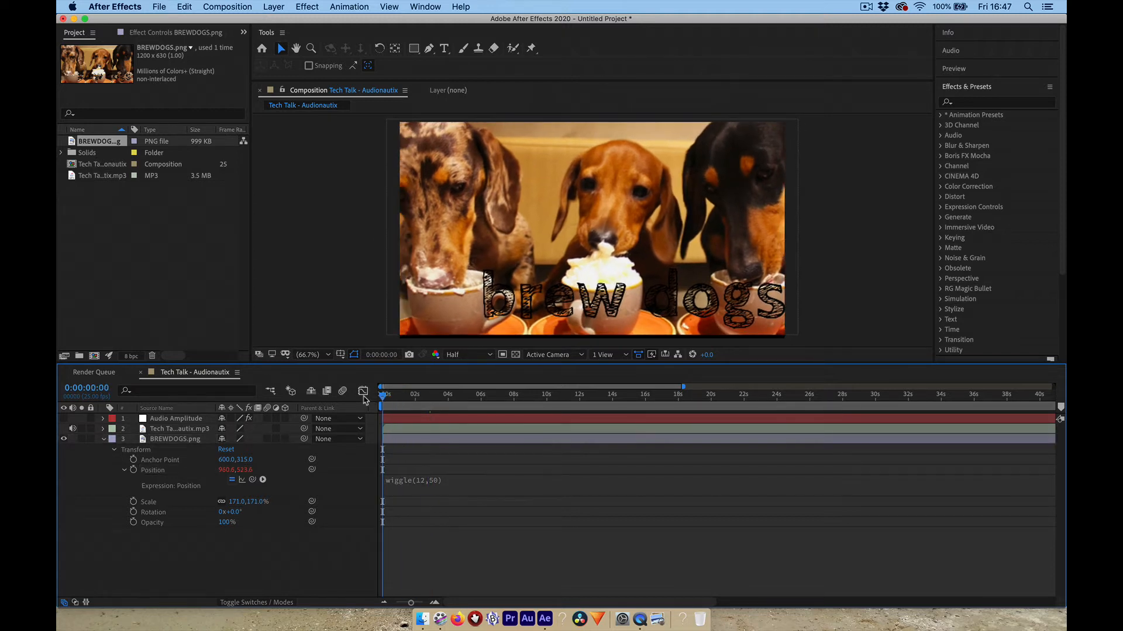
key("space")
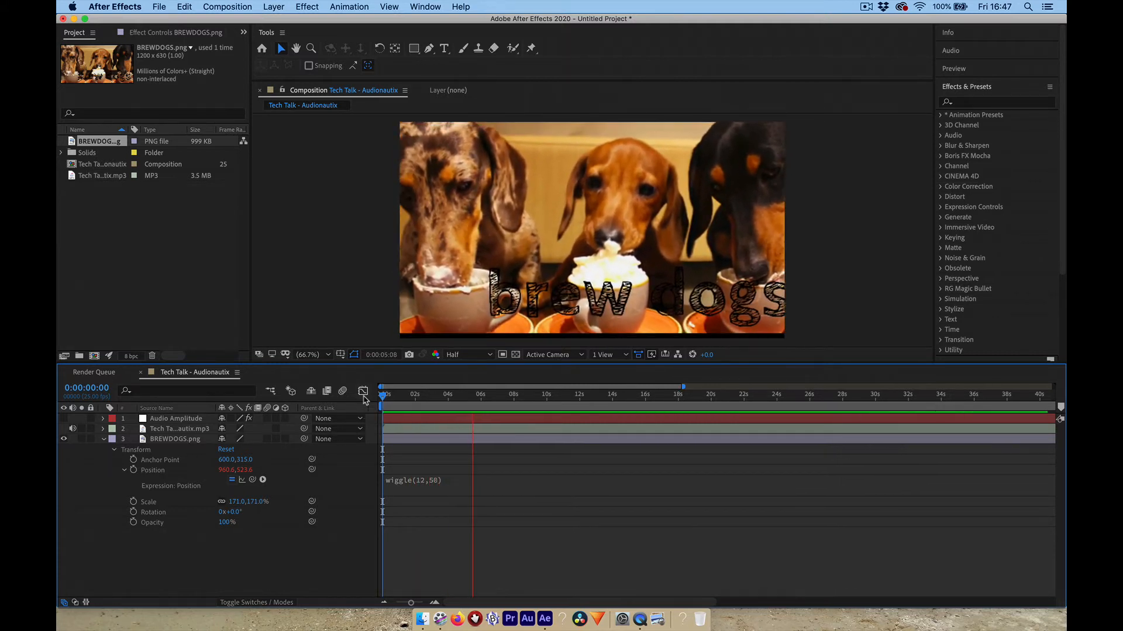
key("space")
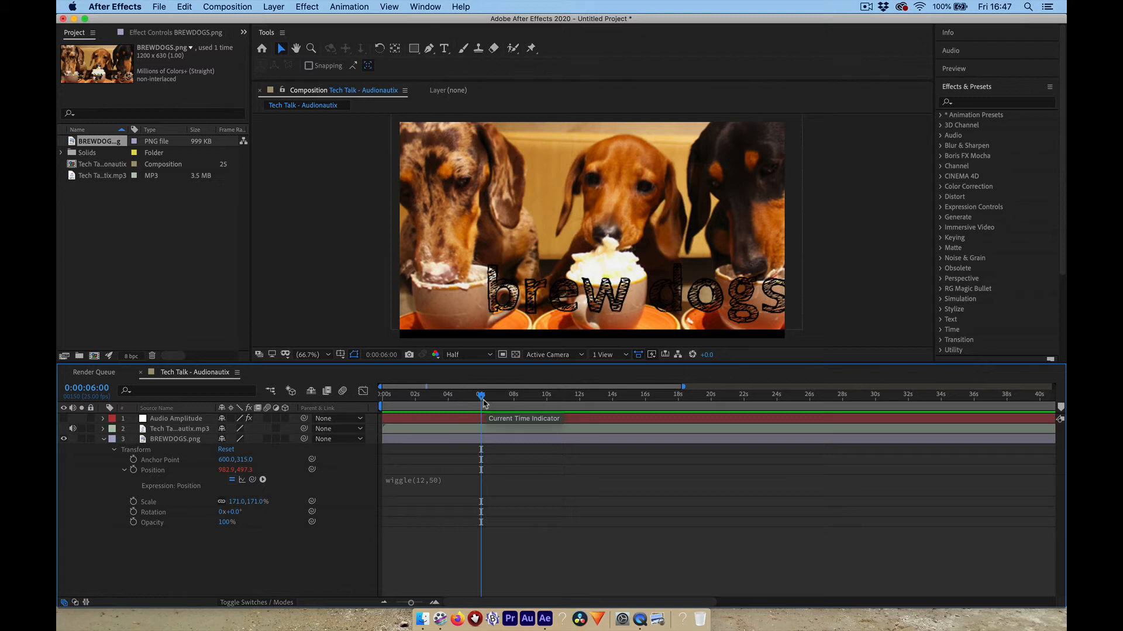
- Disable the wiggle expression on the image layer's Position, check it in playback and return to the start of the timeline
left_click_drag(481, 395, 452, 400)
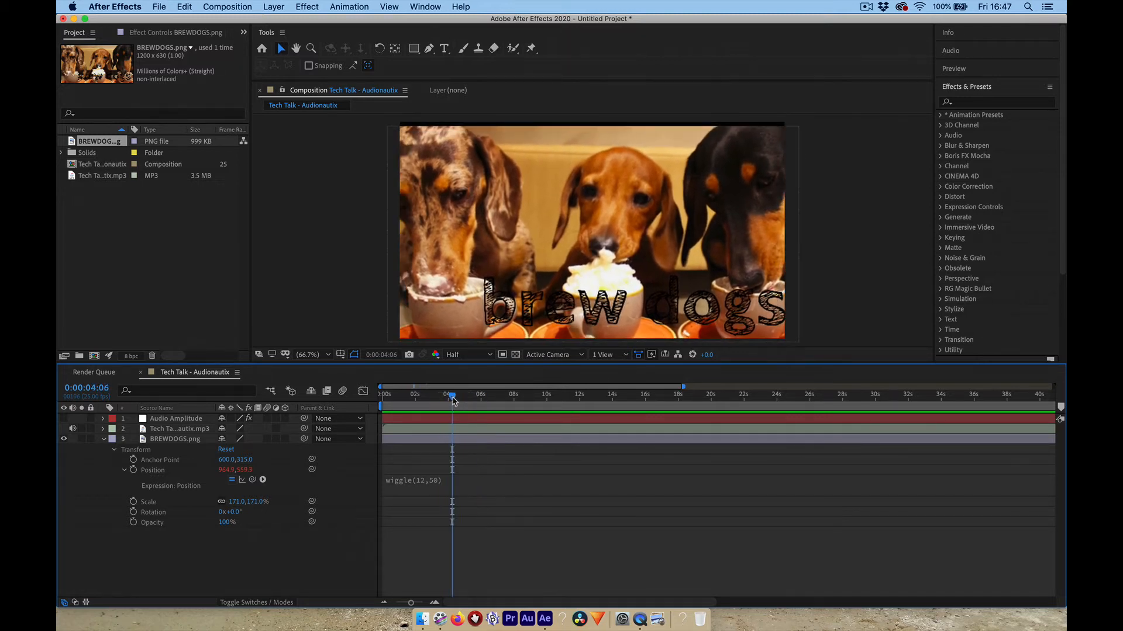
left_click(232, 480)
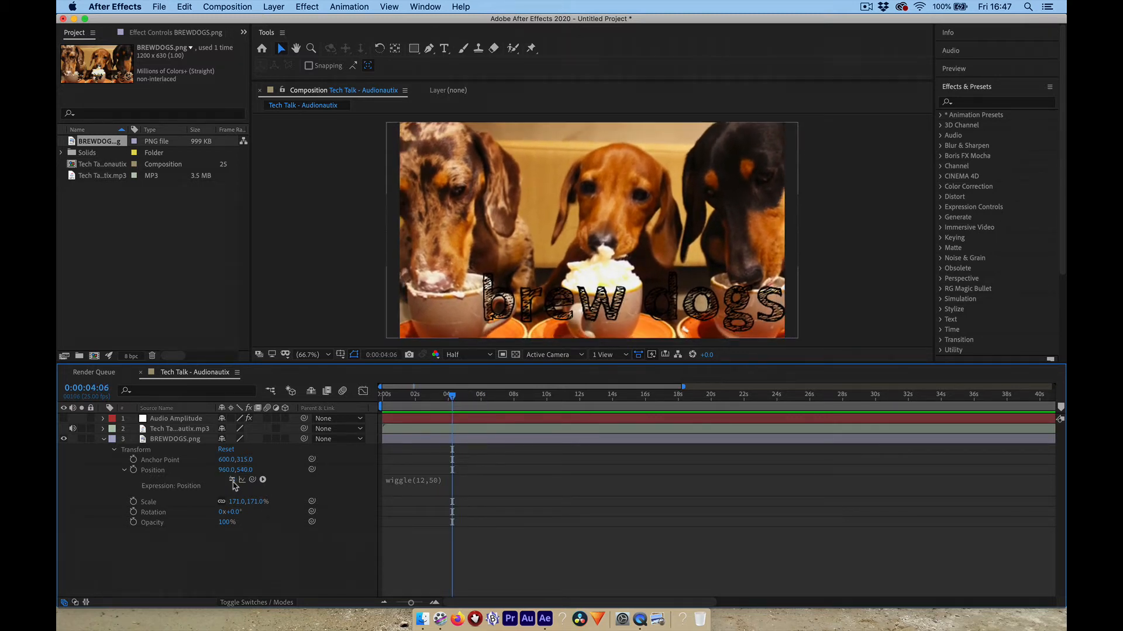
key("space")
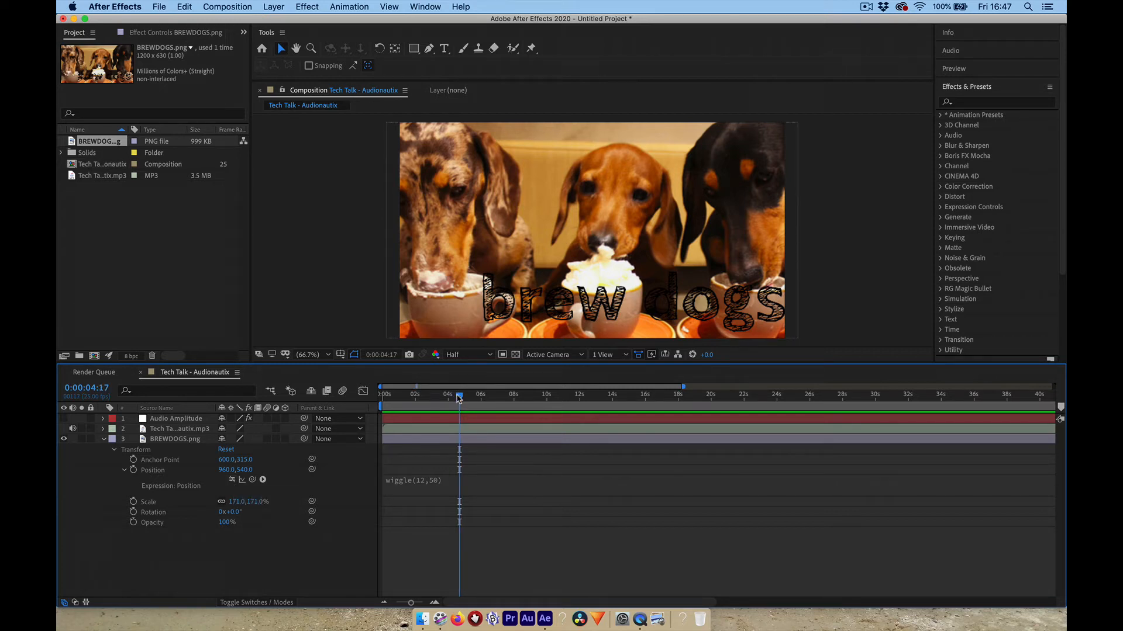
left_click_drag(458, 398, 377, 403)
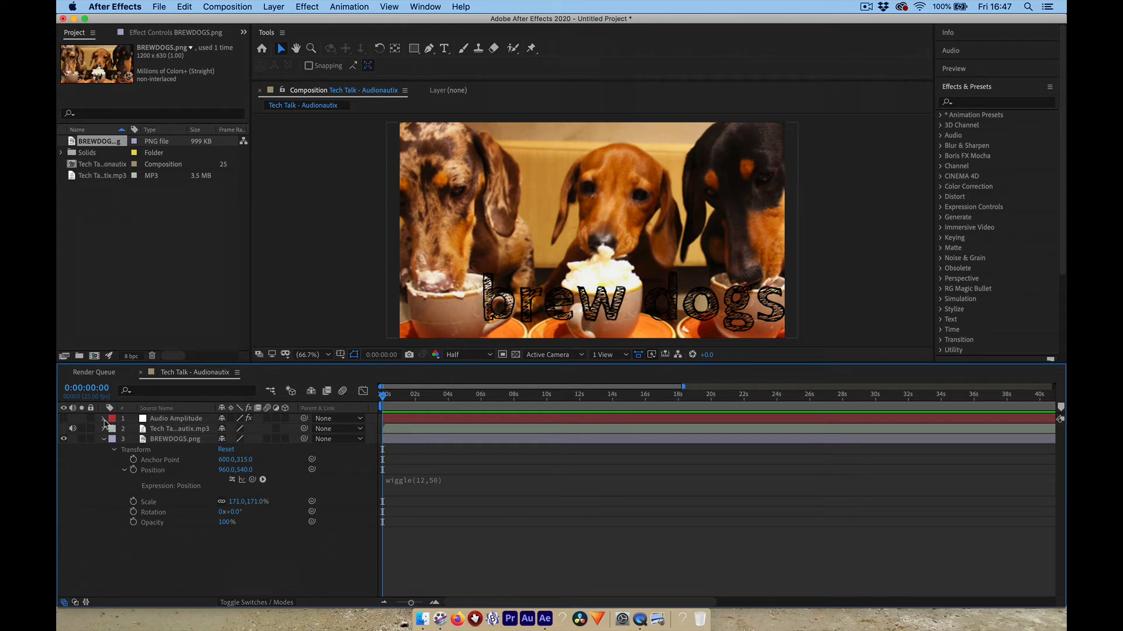
- Add an expression to the image layer's Scale and link it to the Both Channels slider of the Audio Amplitude layer
left_click(103, 419)
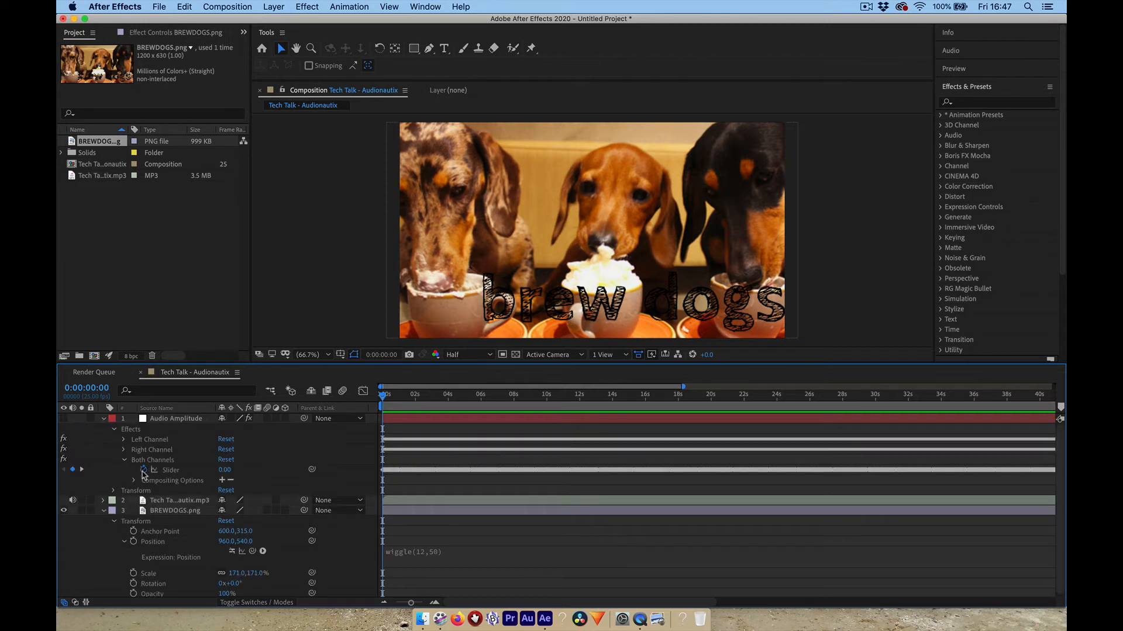
scroll(240, 484, "down", 1)
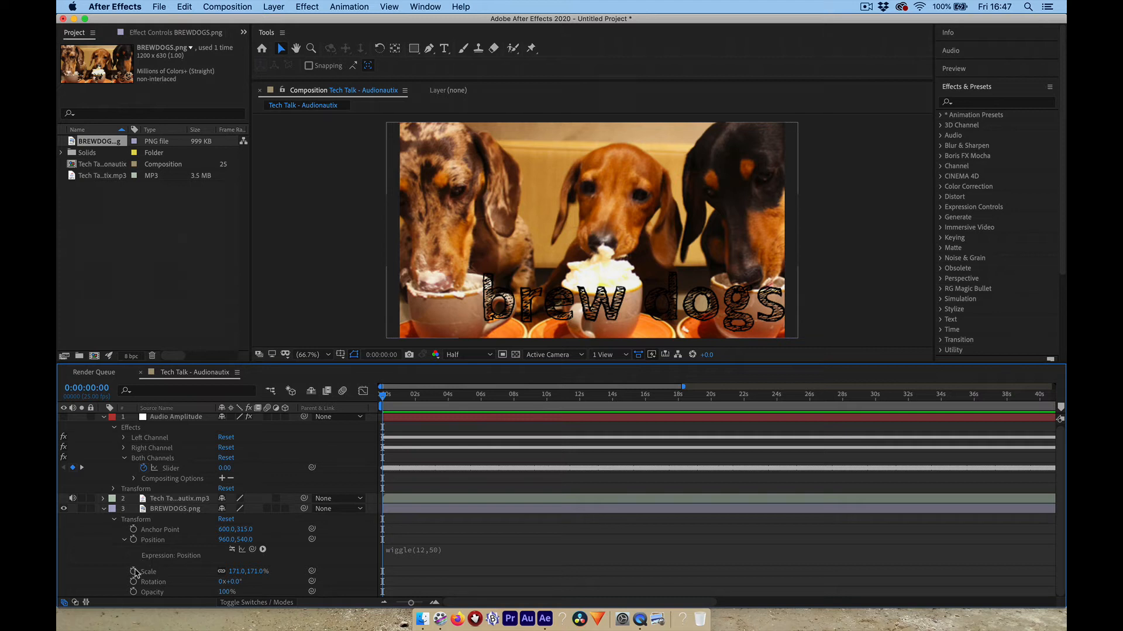
left_click(134, 572, "alt")
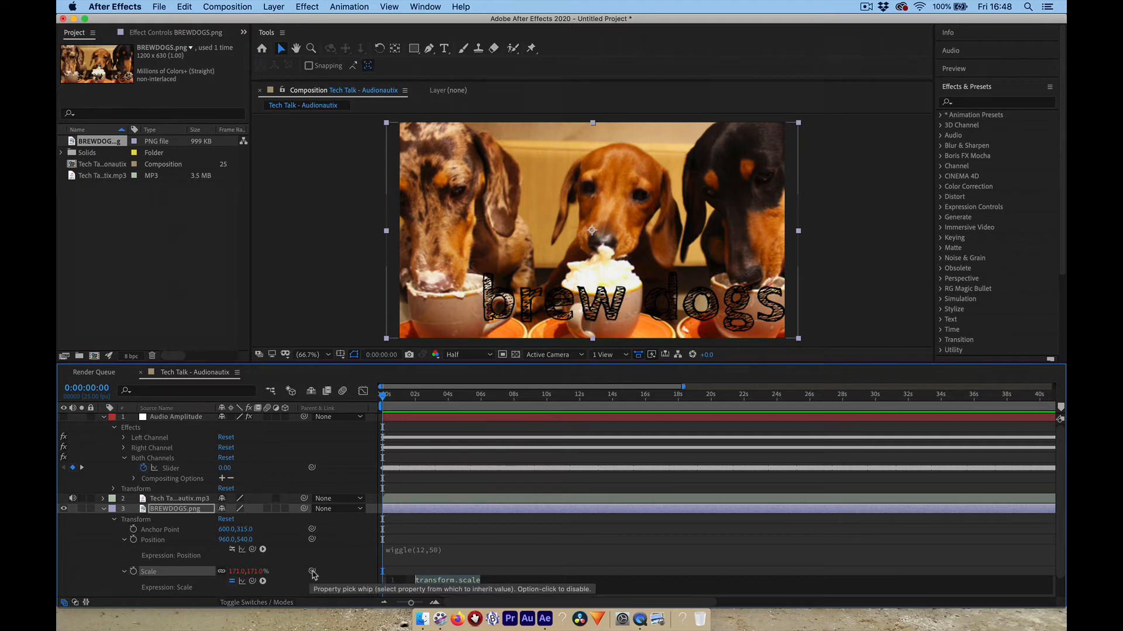
left_click_drag(312, 572, 185, 473)
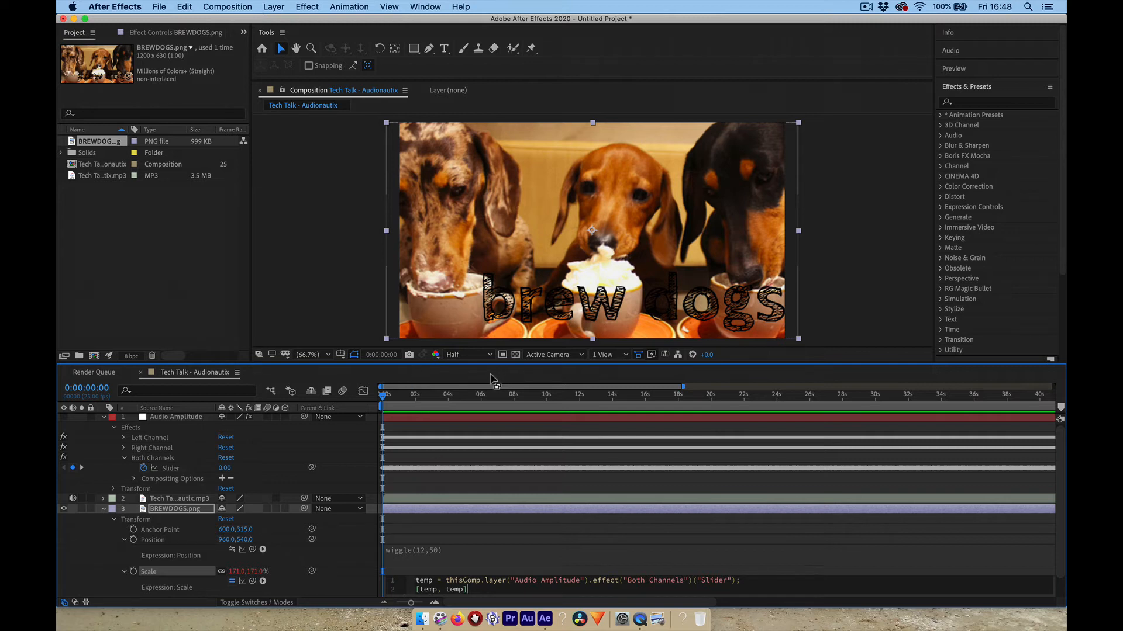
- Preview the image's audio-driven scaling from the start for about eleven seconds
left_click_drag(394, 396, 364, 401)
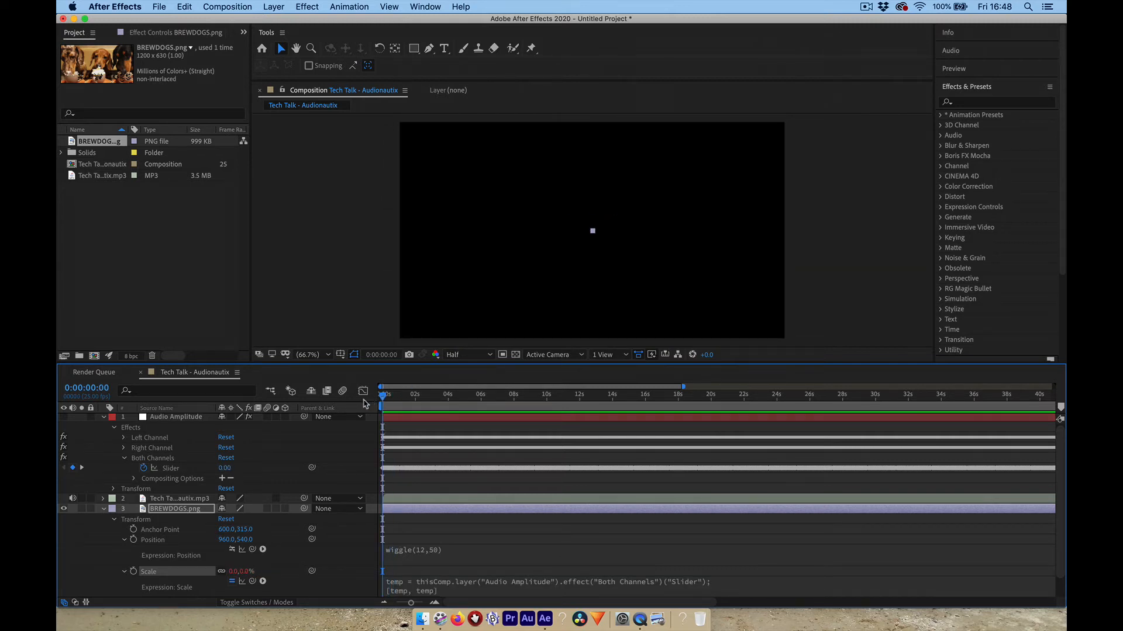
key("space")
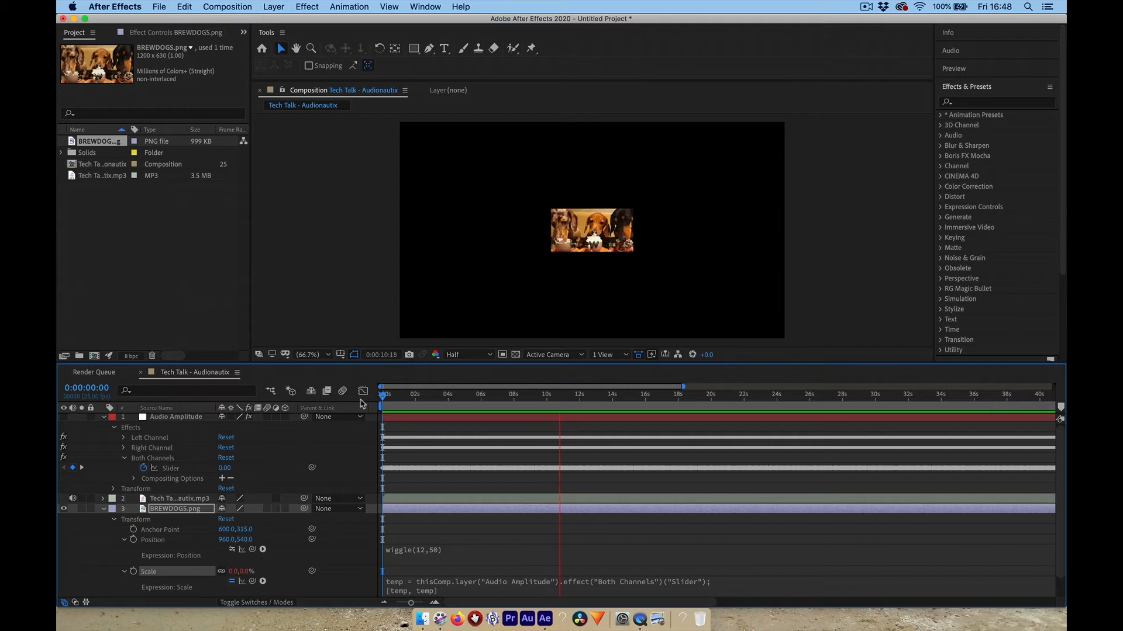
key("space")
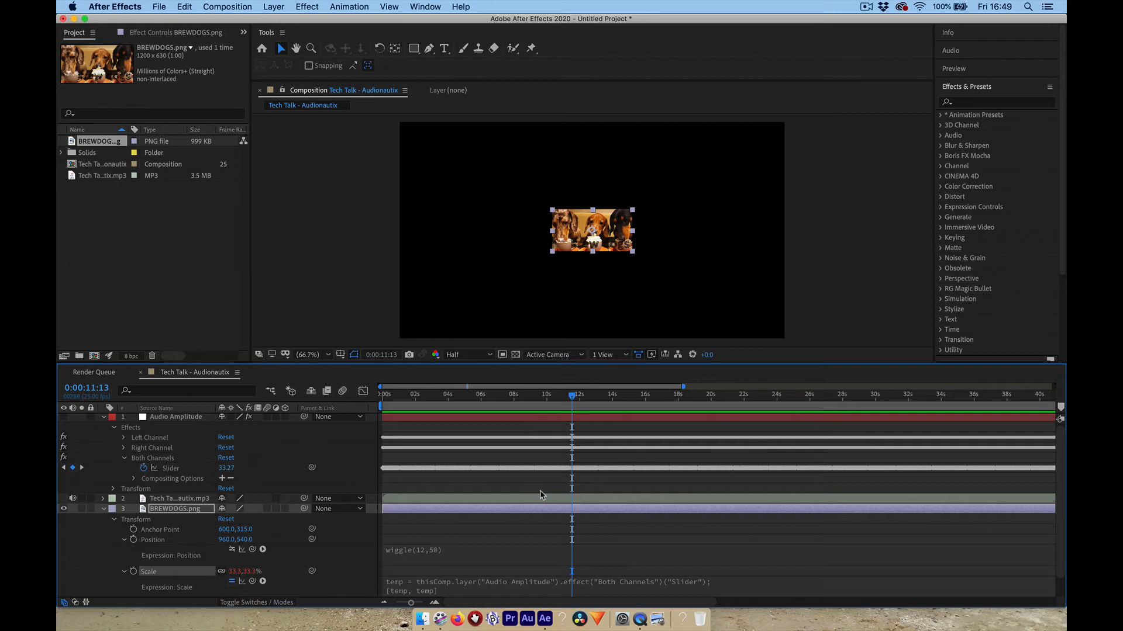
- Try multiplying the Both Channels slider by 6 in the Scale expression and preview the scaling from the start
left_click(702, 590)
left_click(735, 579)
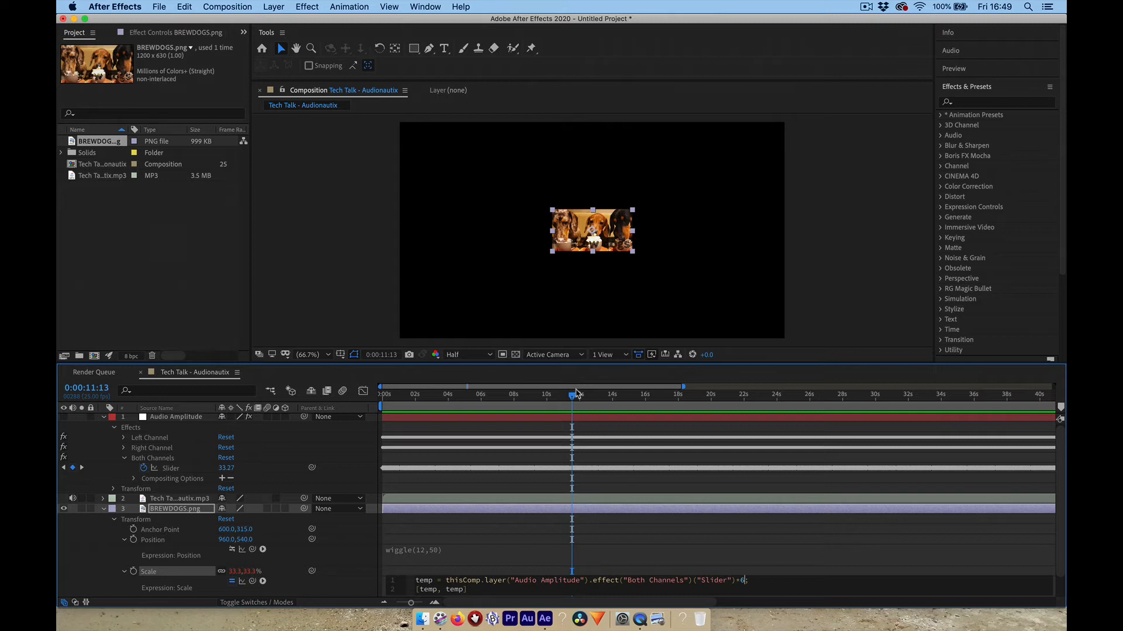
left_click(401, 397)
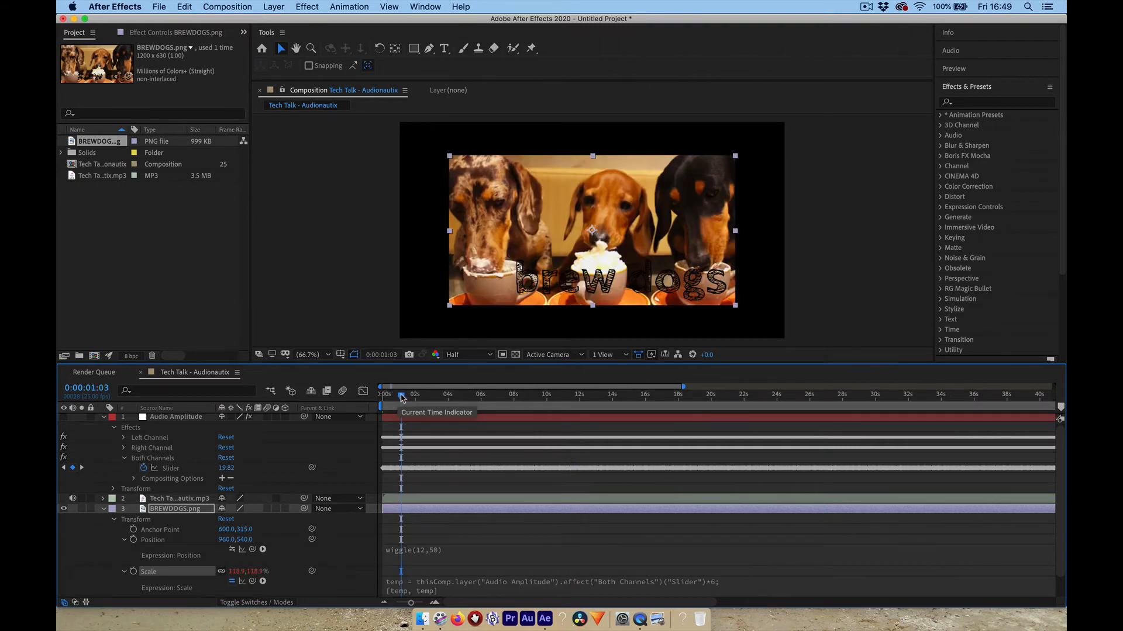
left_click_drag(401, 396, 377, 399)
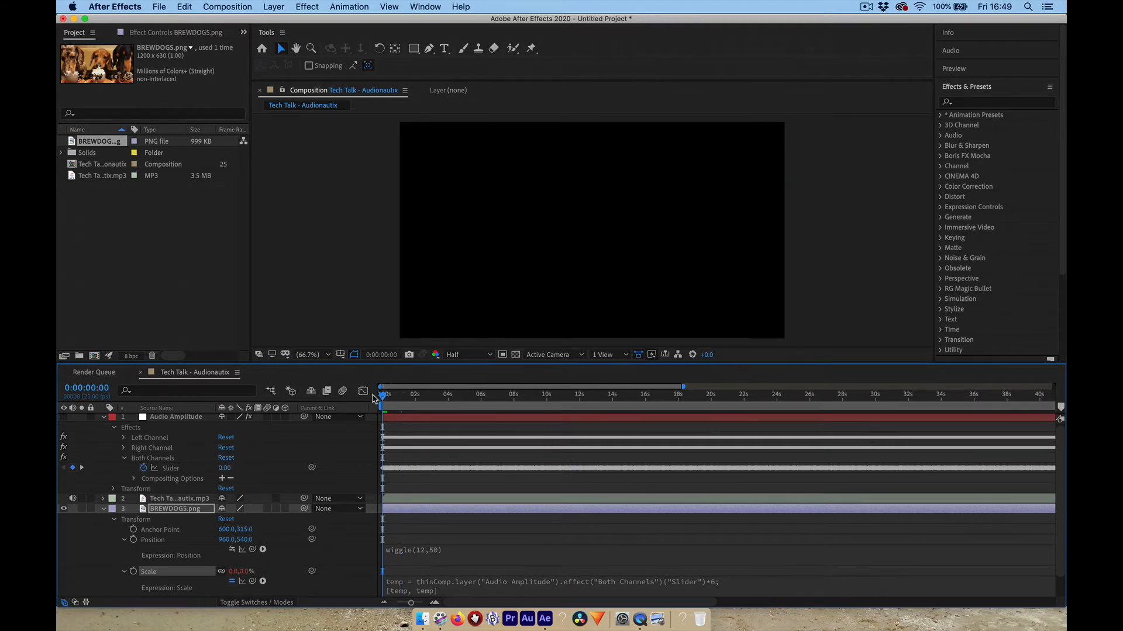
key("space")
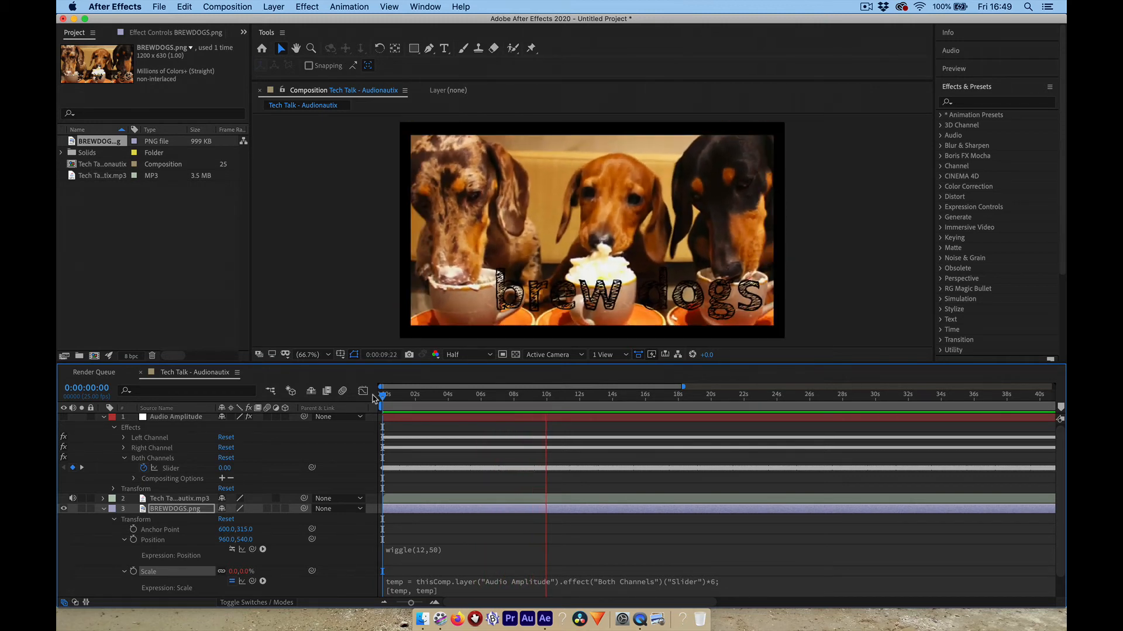
key("space")
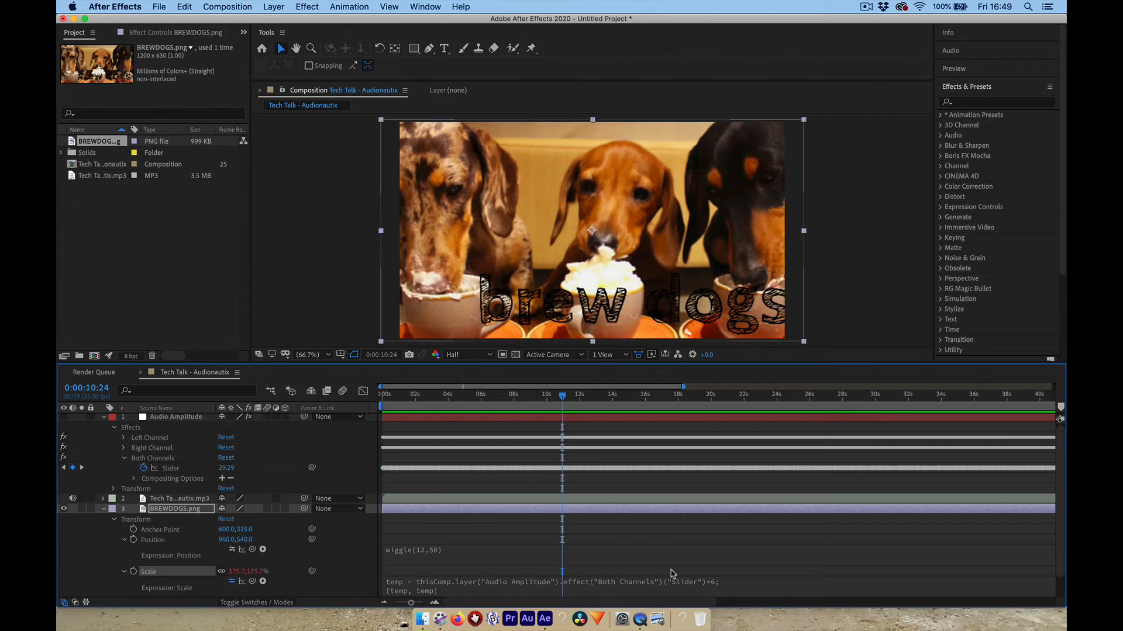
- Try a multiplier of 8 in the image's Scale expression and preview the larger scaling from the start
left_click(715, 585)
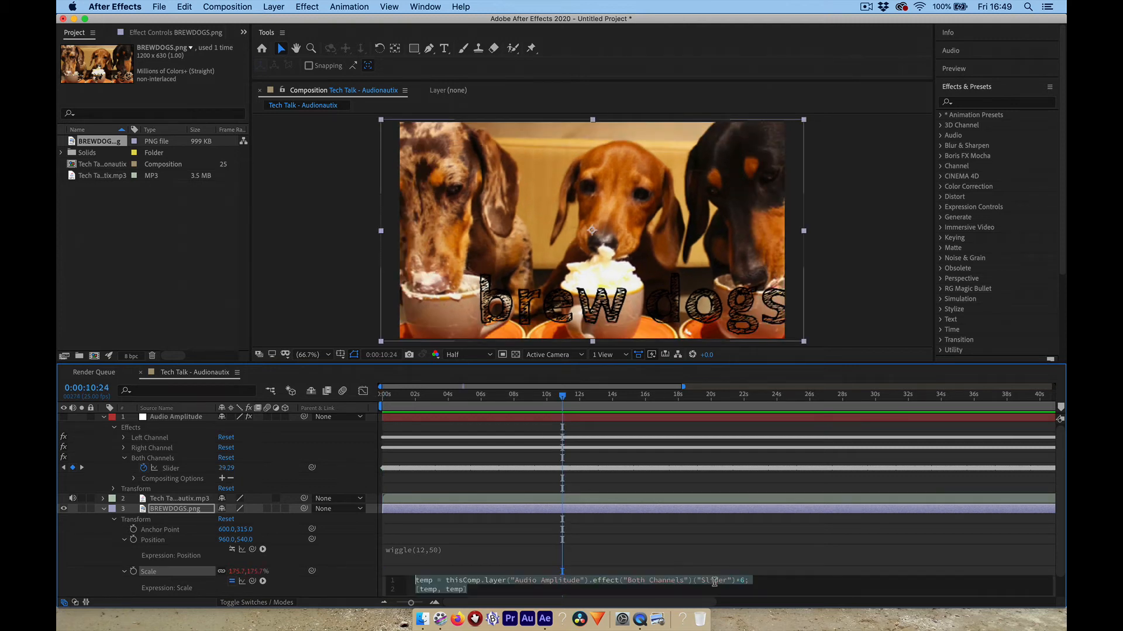
left_click(743, 580)
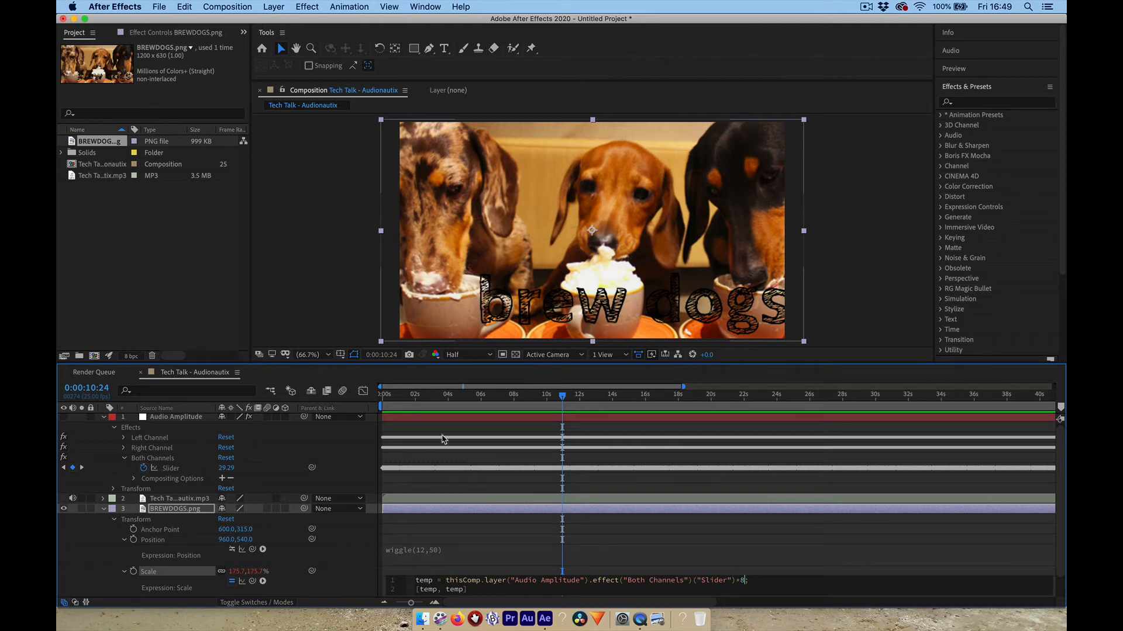
left_click_drag(408, 399, 375, 404)
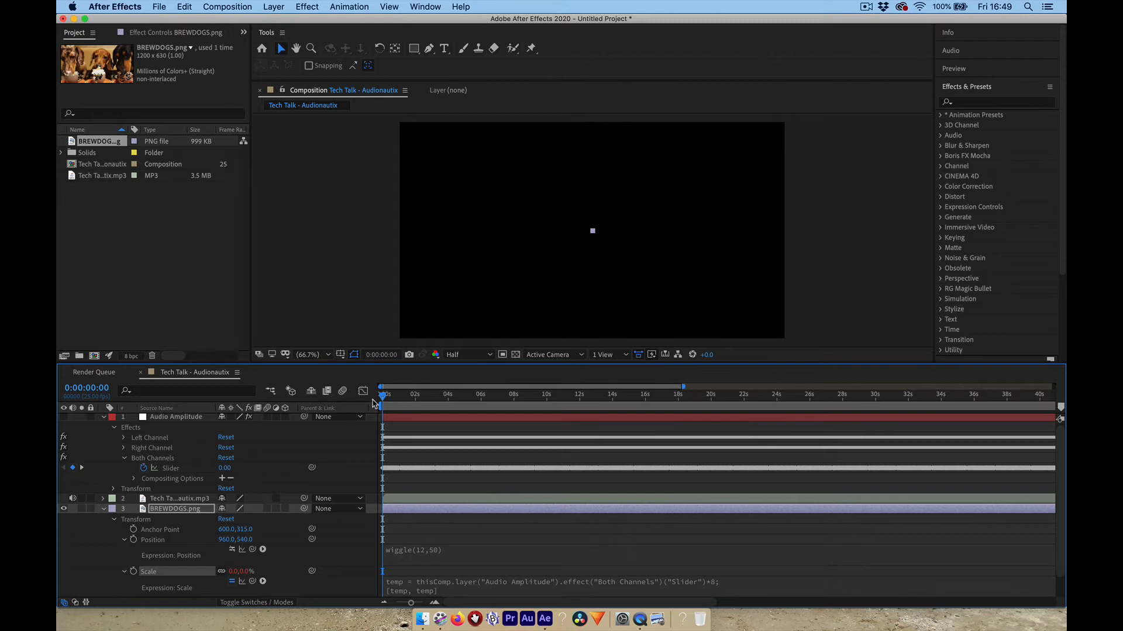
key("space")
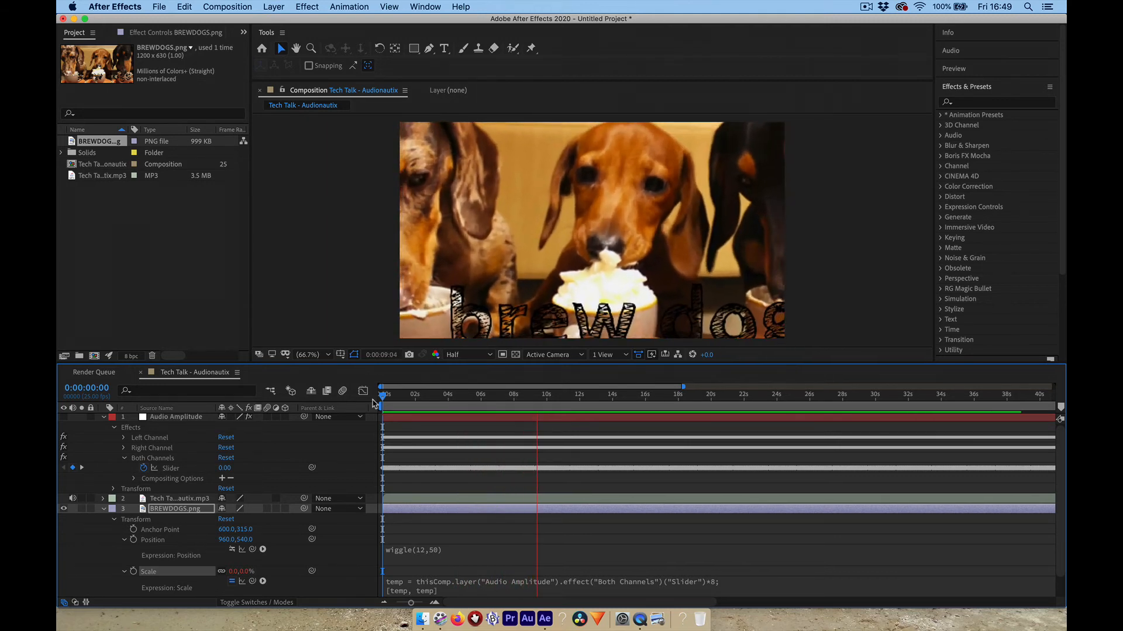
key("space")
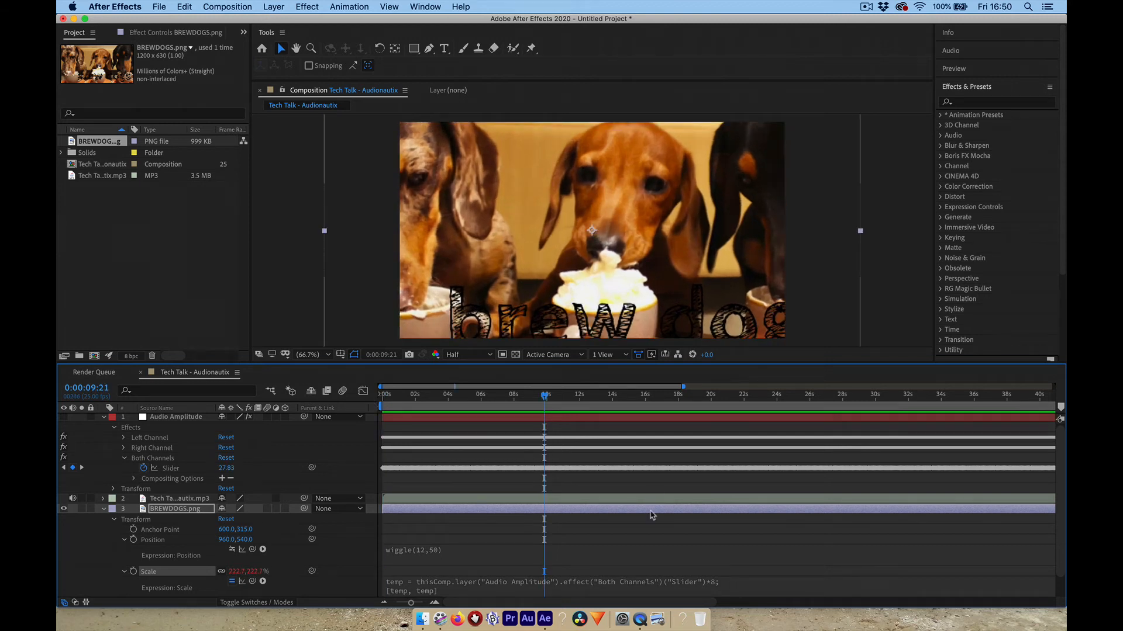
- Replace the multiplier in the Scale expression with an added offset of +115 and scrub the timeline to check the image size
scroll(652, 515, "down", 2)
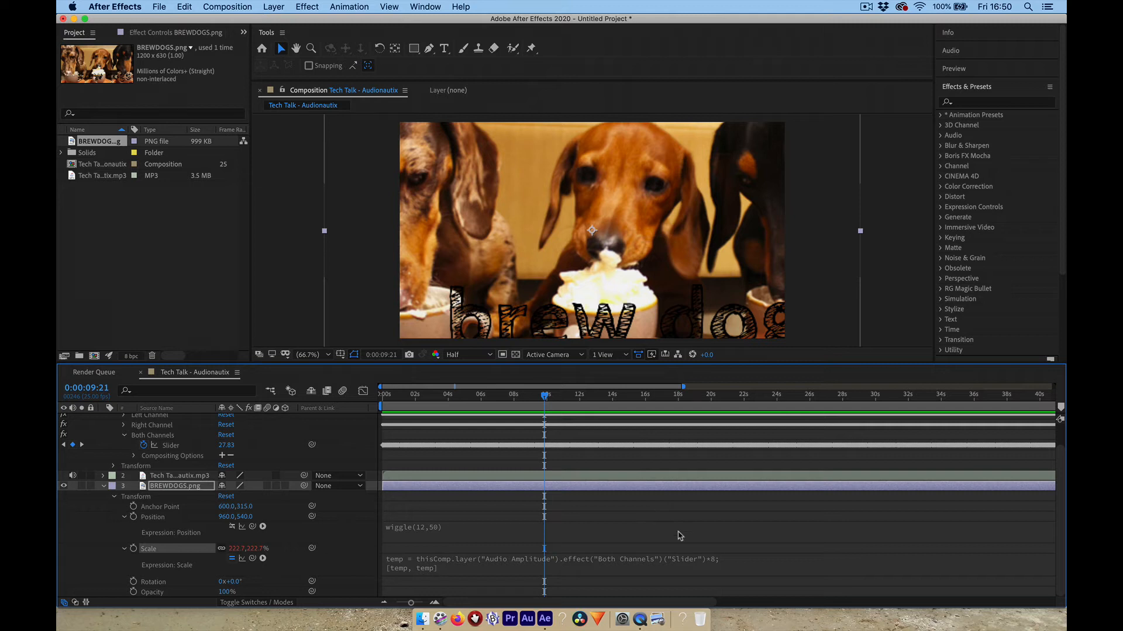
left_click(712, 560)
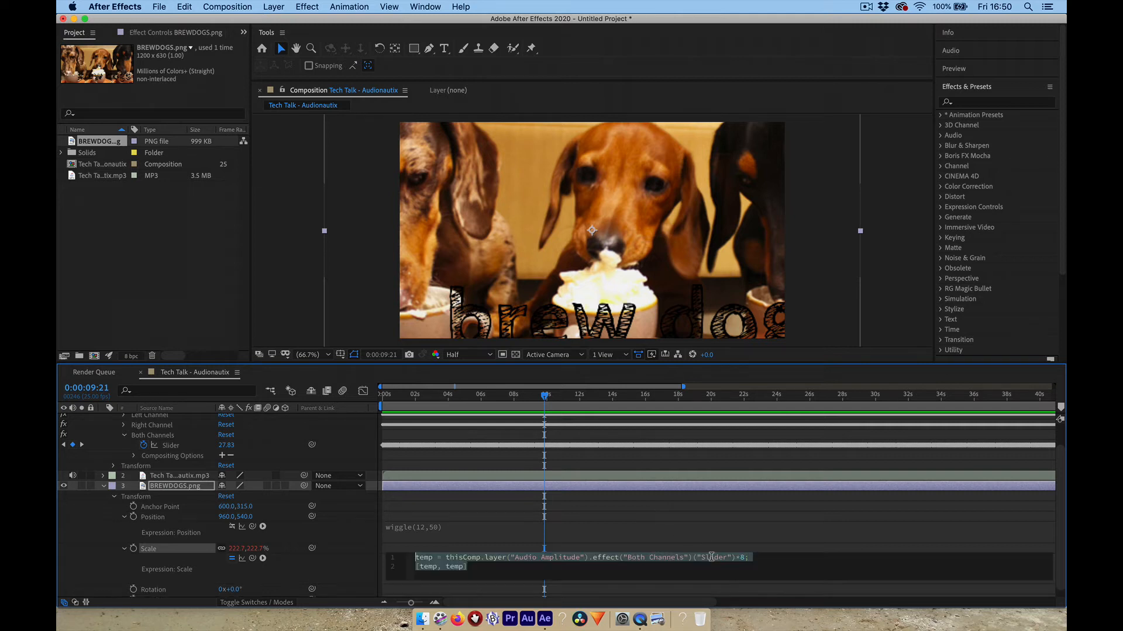
left_click(741, 559)
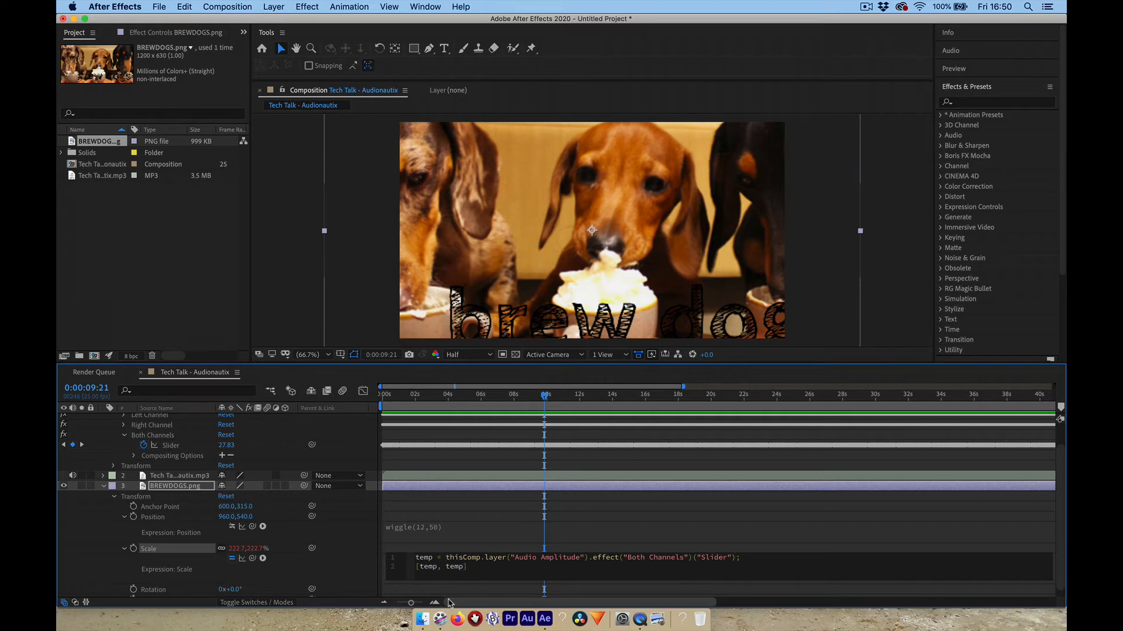
type("()")
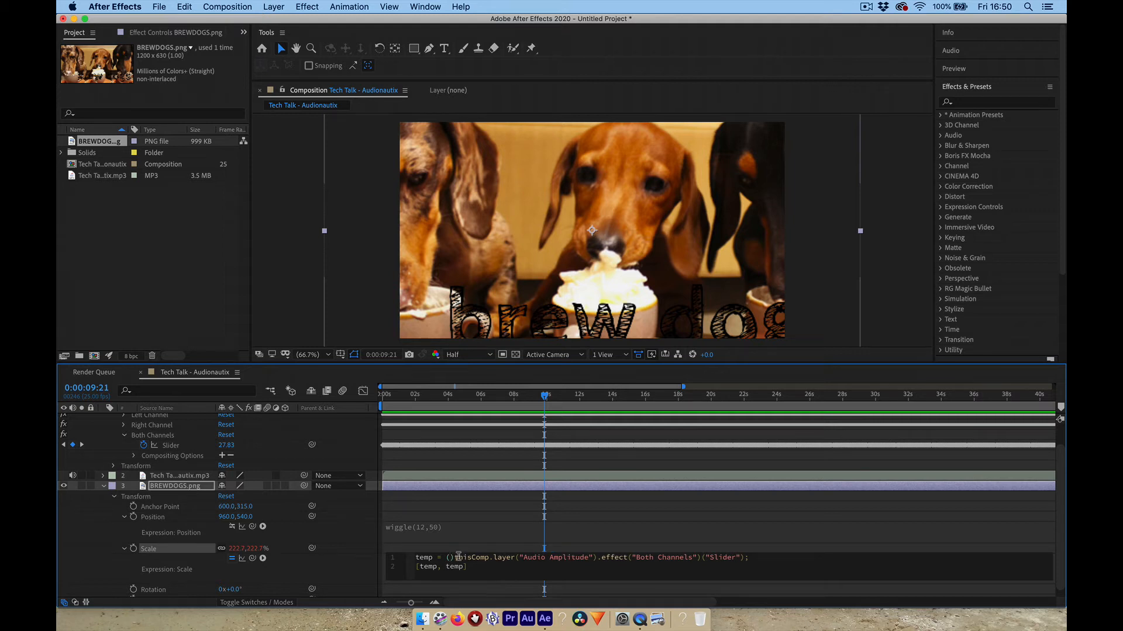
key("BackSpace")
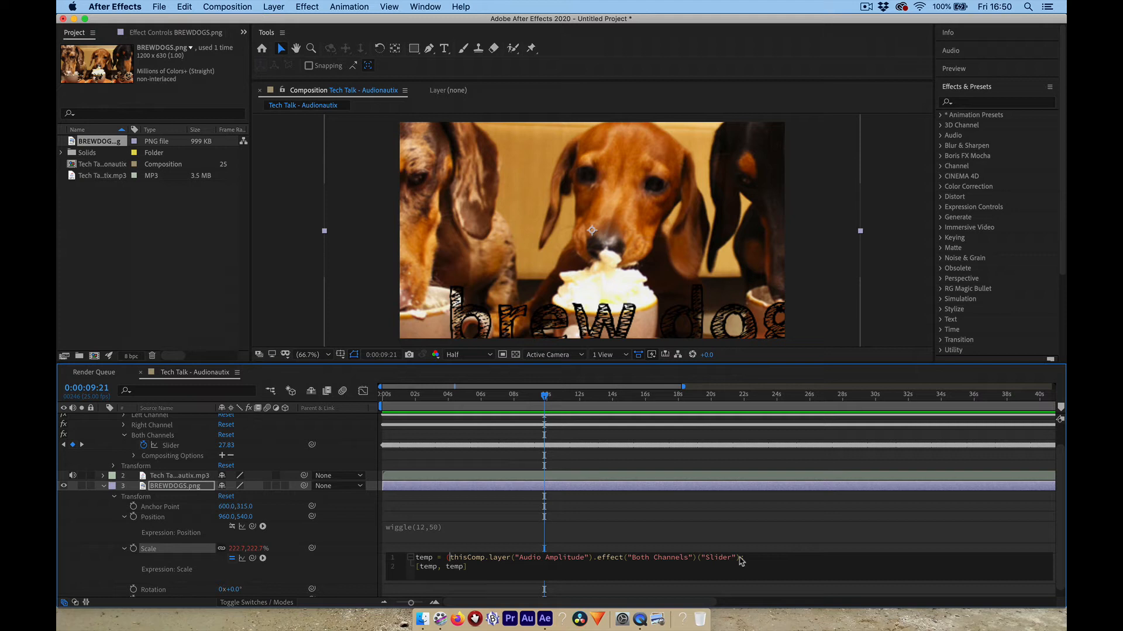
type(";")
key("BackSpace")
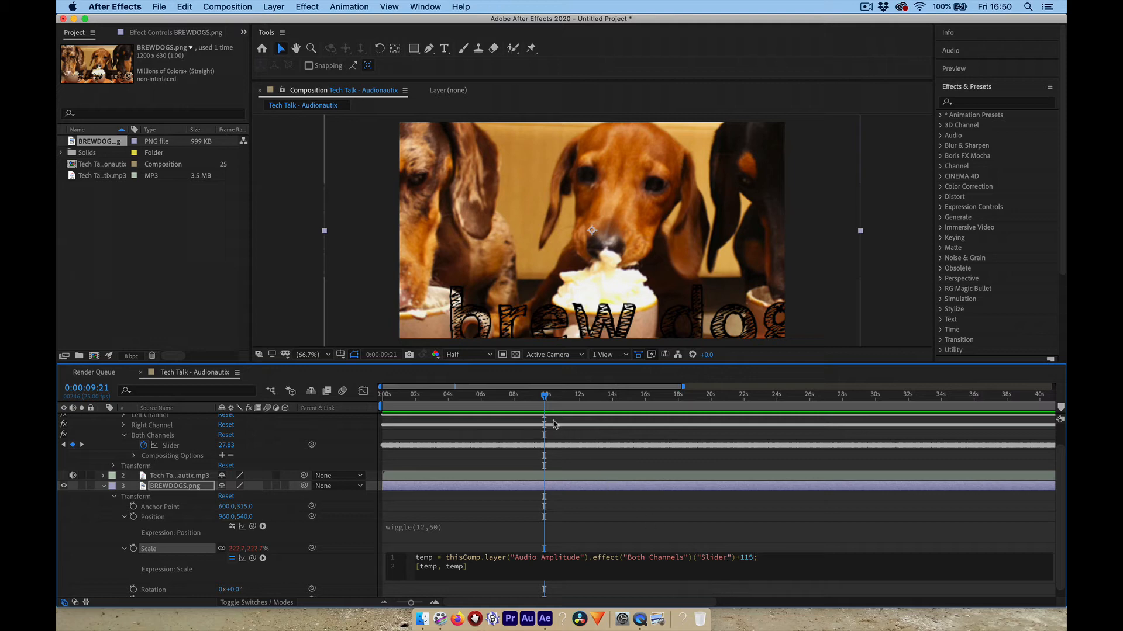
left_click_drag(468, 397, 683, 398)
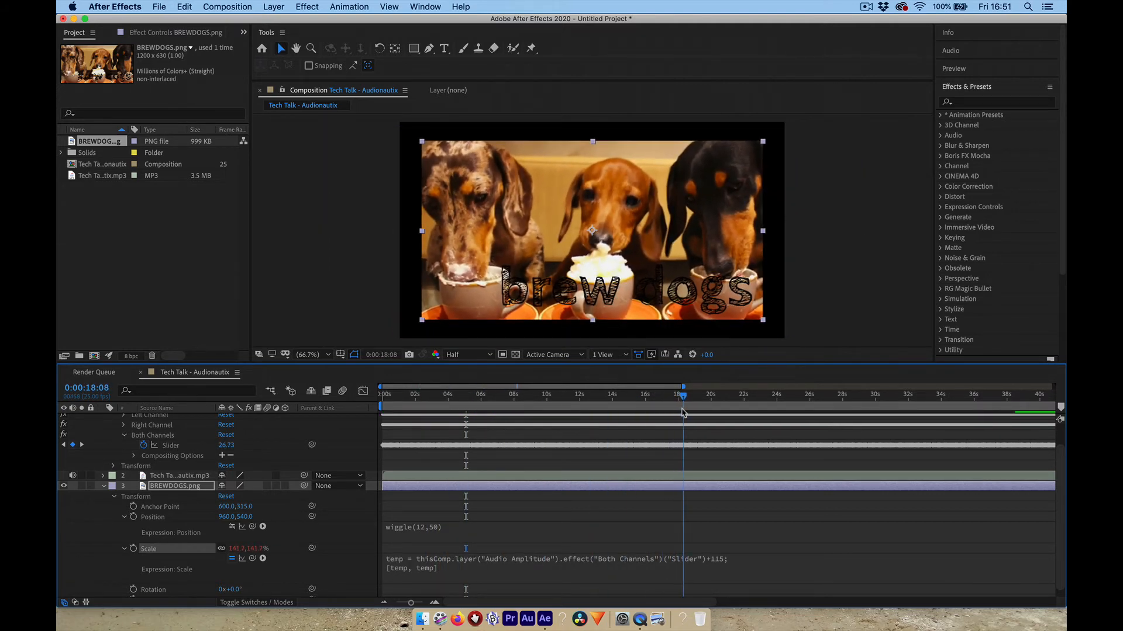
- Try an offset of +130 in the Scale expression and check the image at about nine seconds
left_click(723, 566)
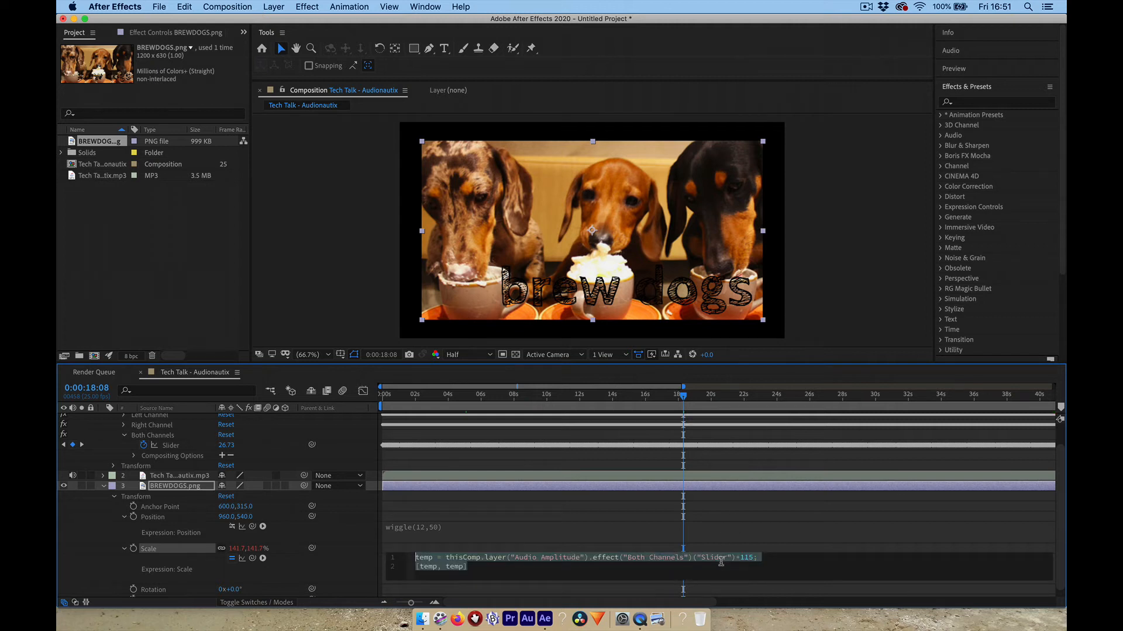
left_click(755, 557)
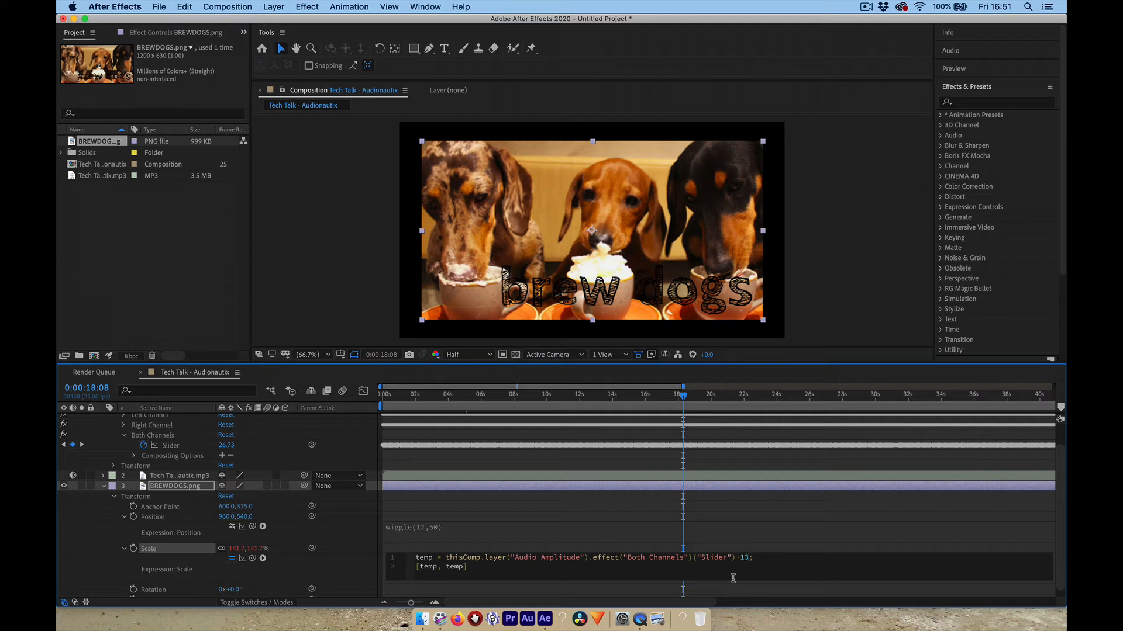
type("0")
left_click(625, 568)
left_click(530, 398)
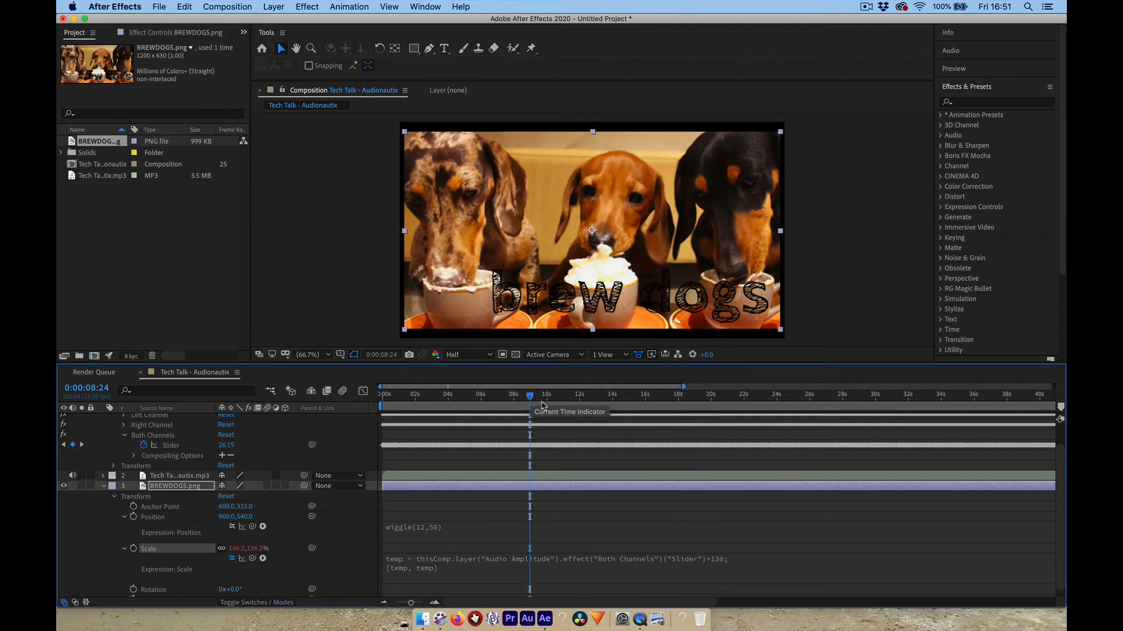
- Set the offset in the Scale expression to +150 and return to the start of the timeline
left_click(714, 555)
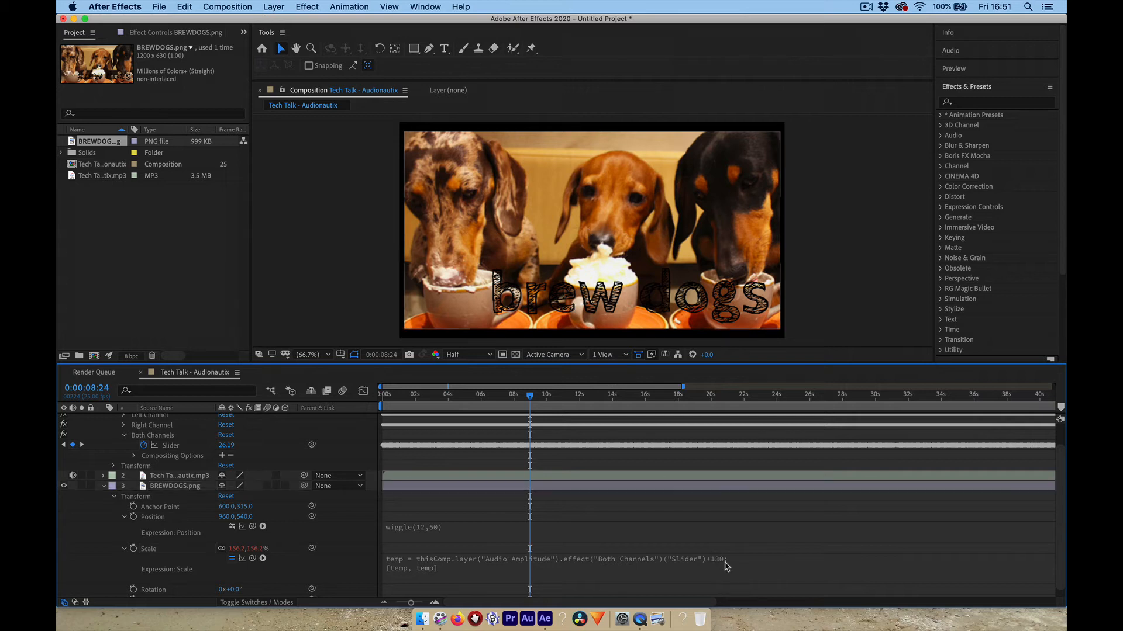
left_click(726, 561)
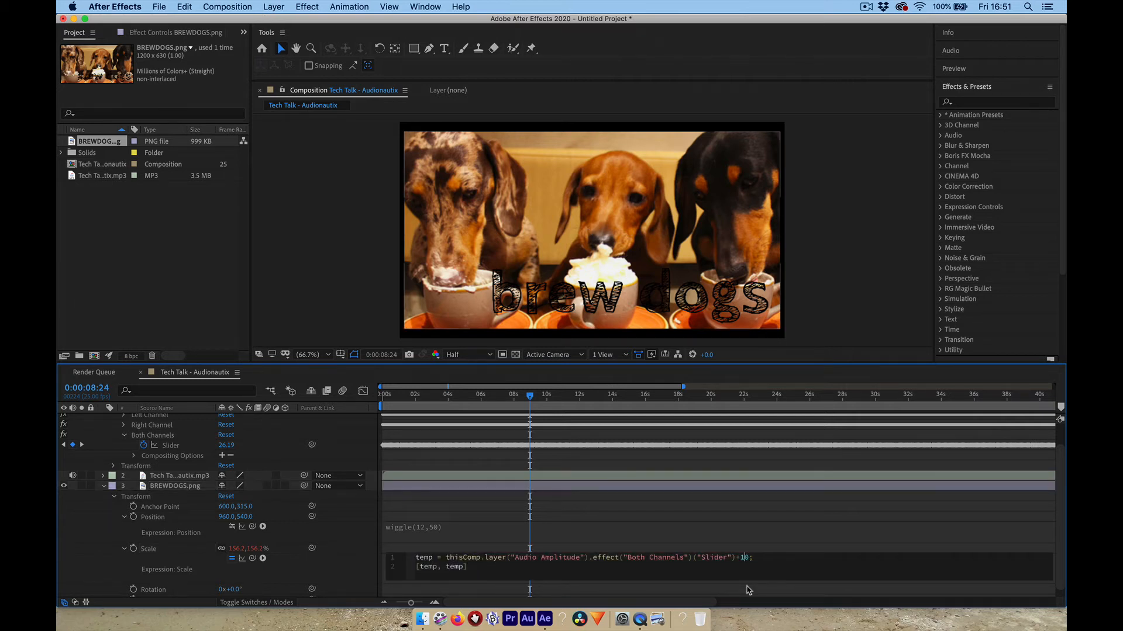
left_click(602, 547)
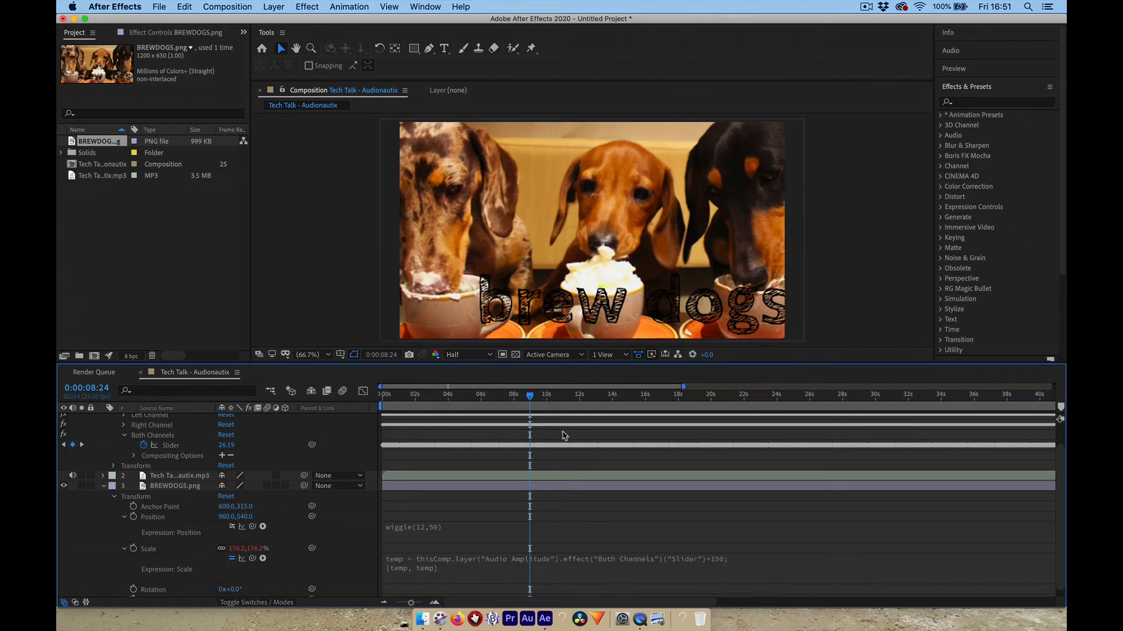
left_click_drag(530, 394, 377, 402)
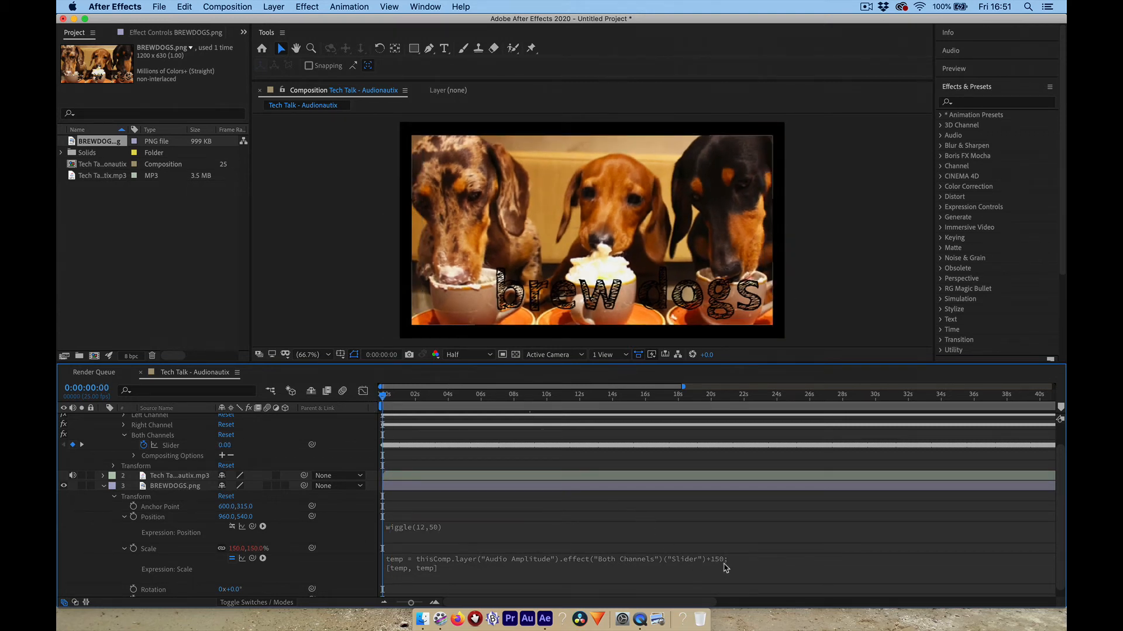
- Set the offset in the image's Scale expression to +180 and preview the animation from the start to about 18 seconds
left_click(724, 564)
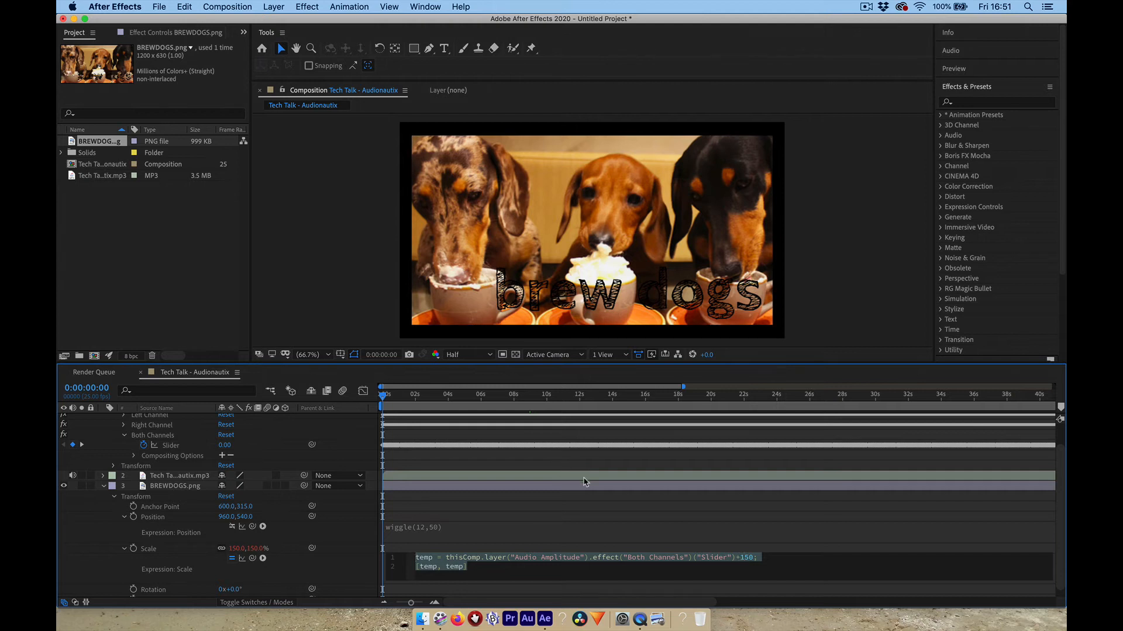
left_click(748, 558)
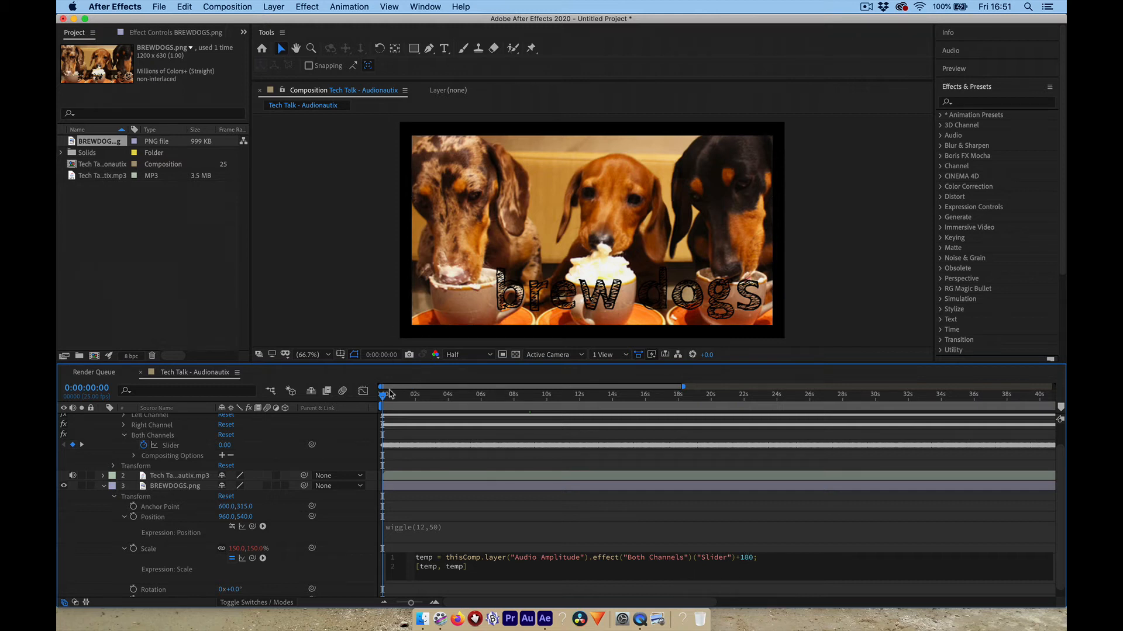
left_click(389, 395)
left_click_drag(389, 395, 379, 396)
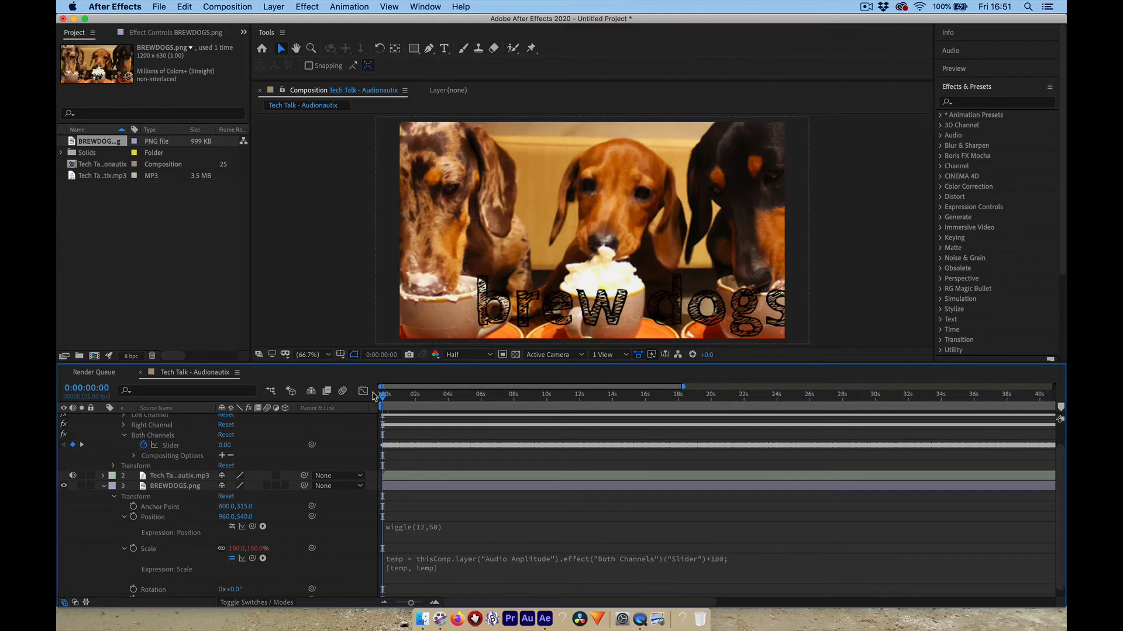
key("space")
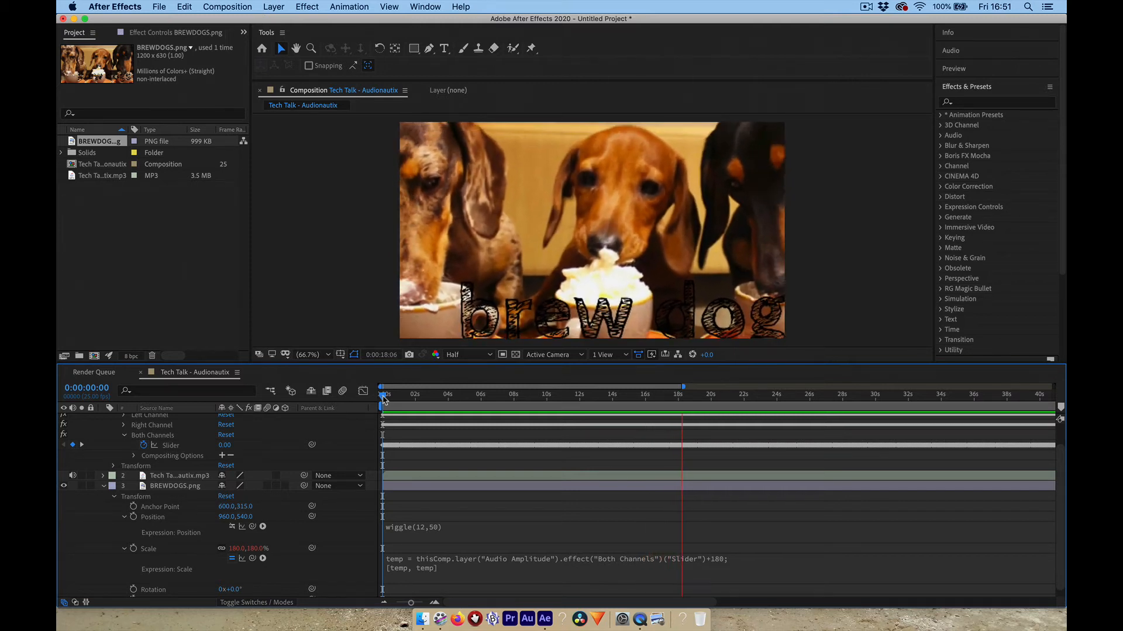
key("space")
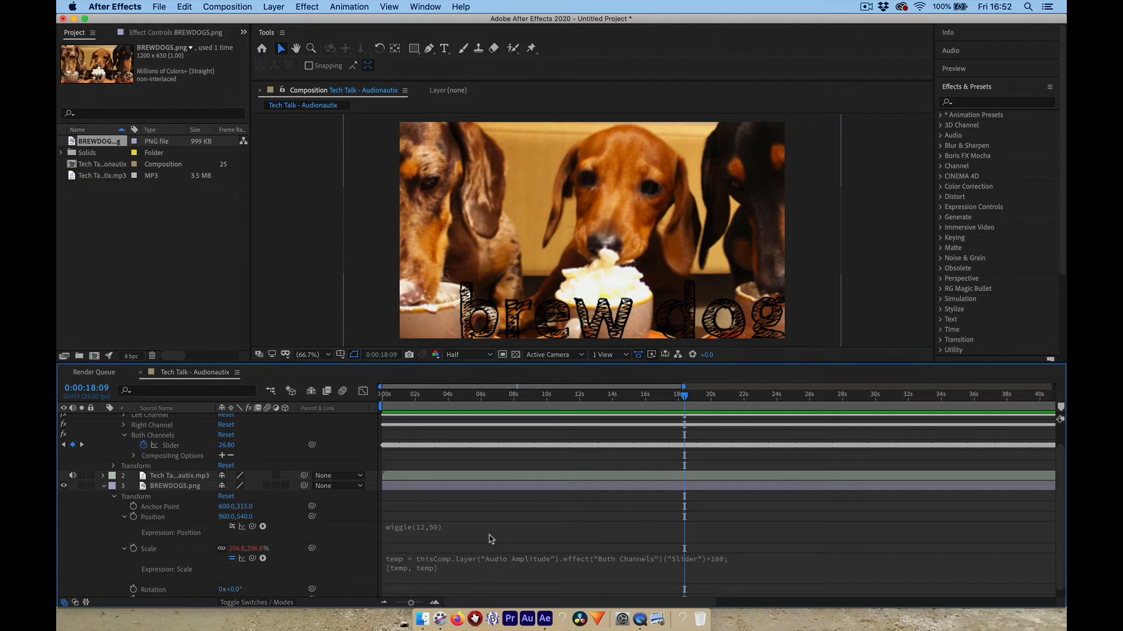
- Collapse the Audio Amplitude layer's properties and make the BREWDOGS.png layer 3D
scroll(490, 538, "down", 1)
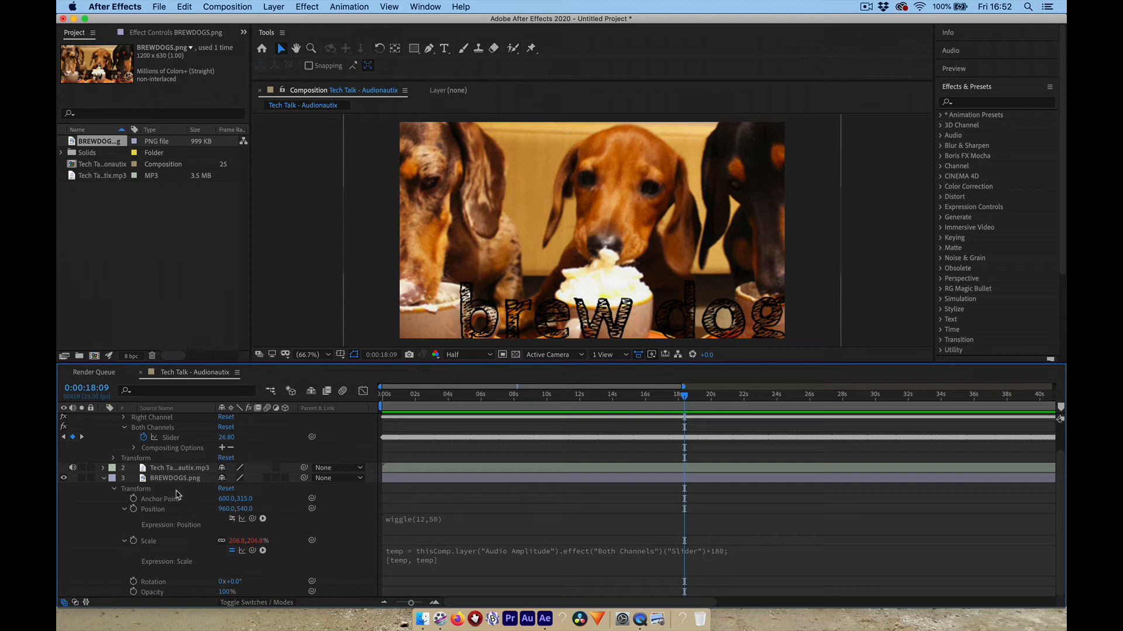
scroll(185, 497, "up", 3)
scroll(185, 498, "down", 3)
scroll(182, 499, "up", 3)
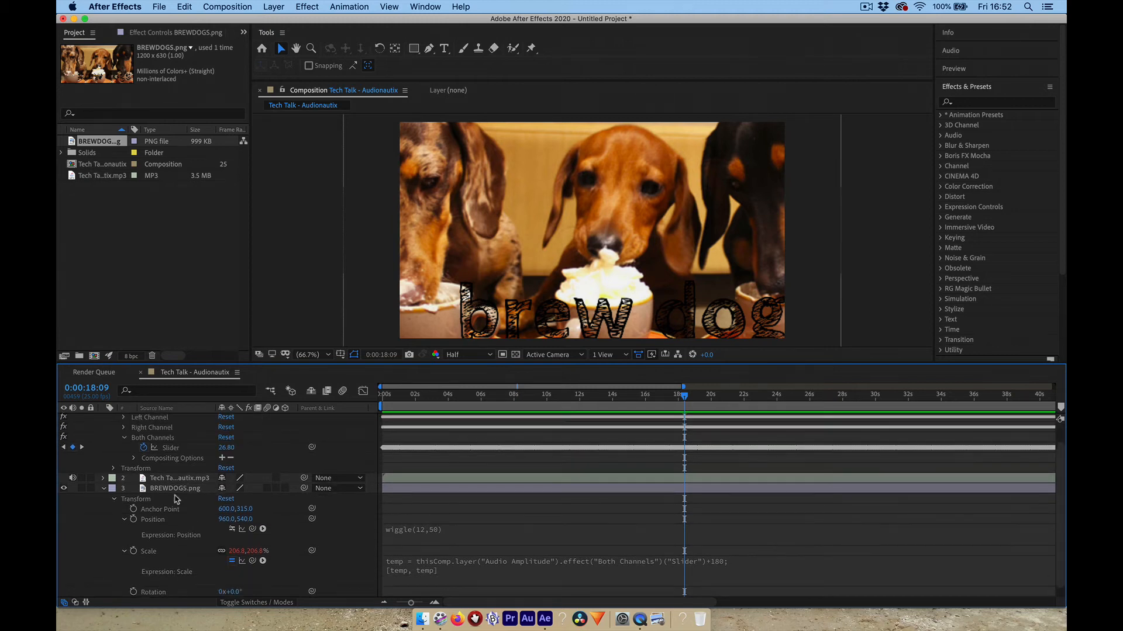
left_click(103, 419)
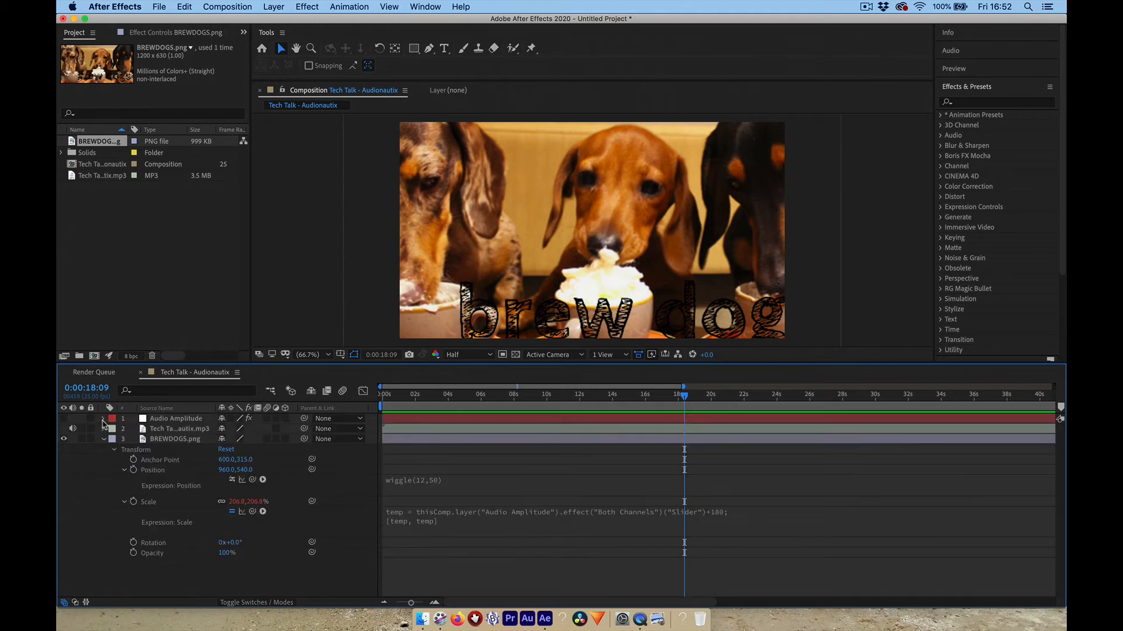
left_click(285, 439)
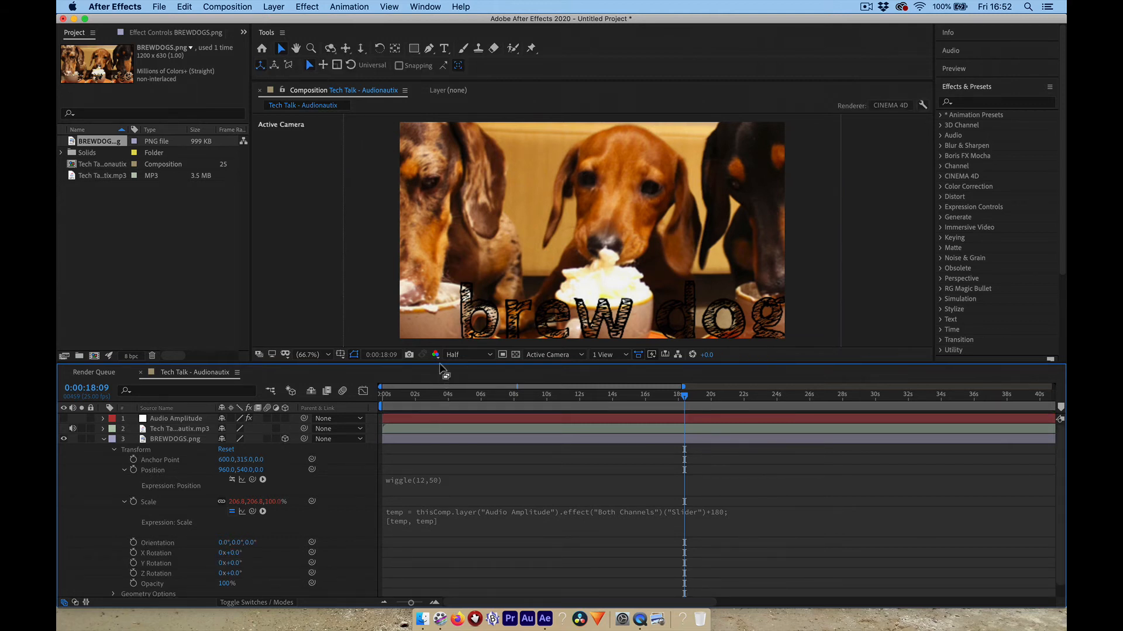
- Add a white spot light with 65% intensity, a 90° cone angle, 50% cone feather and no falloff
left_click(272, 7)
mouse_move(276, 21)
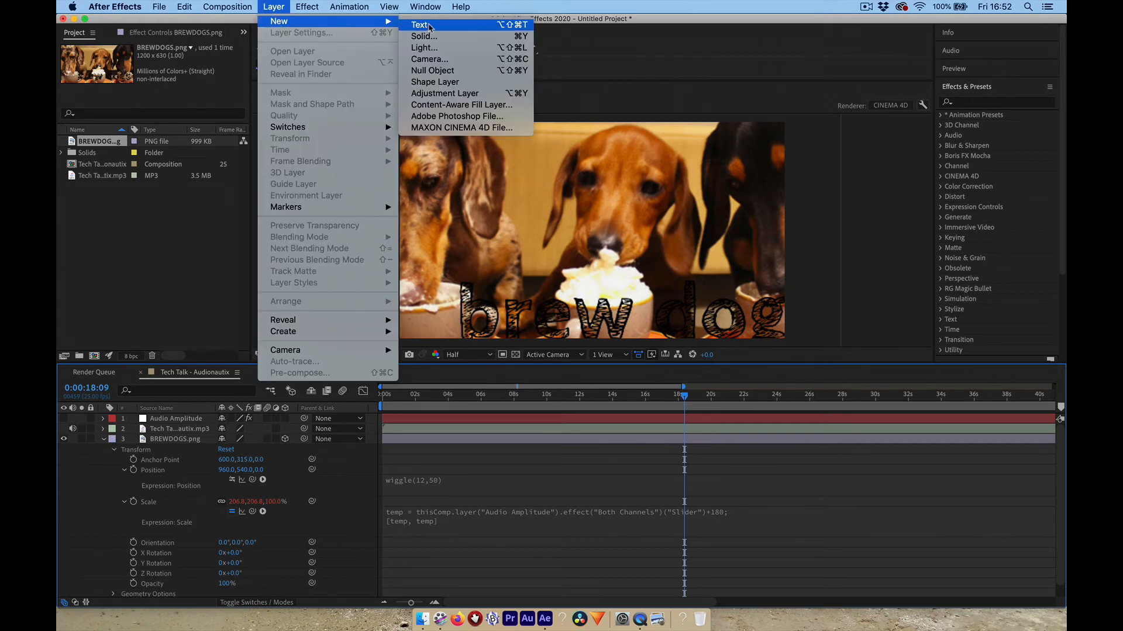
left_click(424, 48)
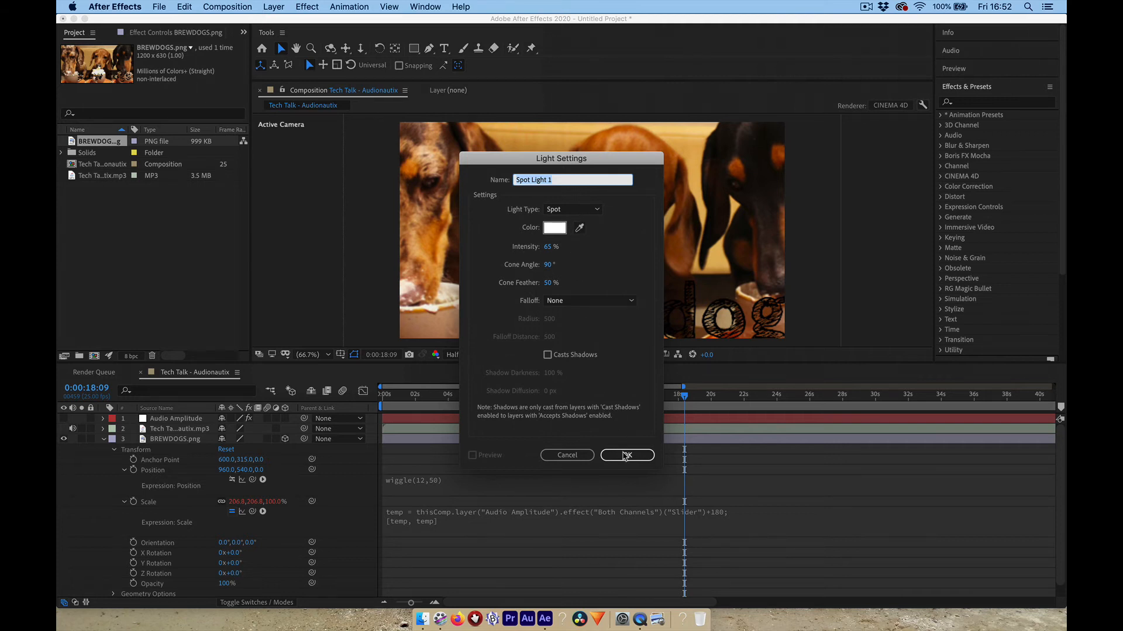
left_click(625, 456)
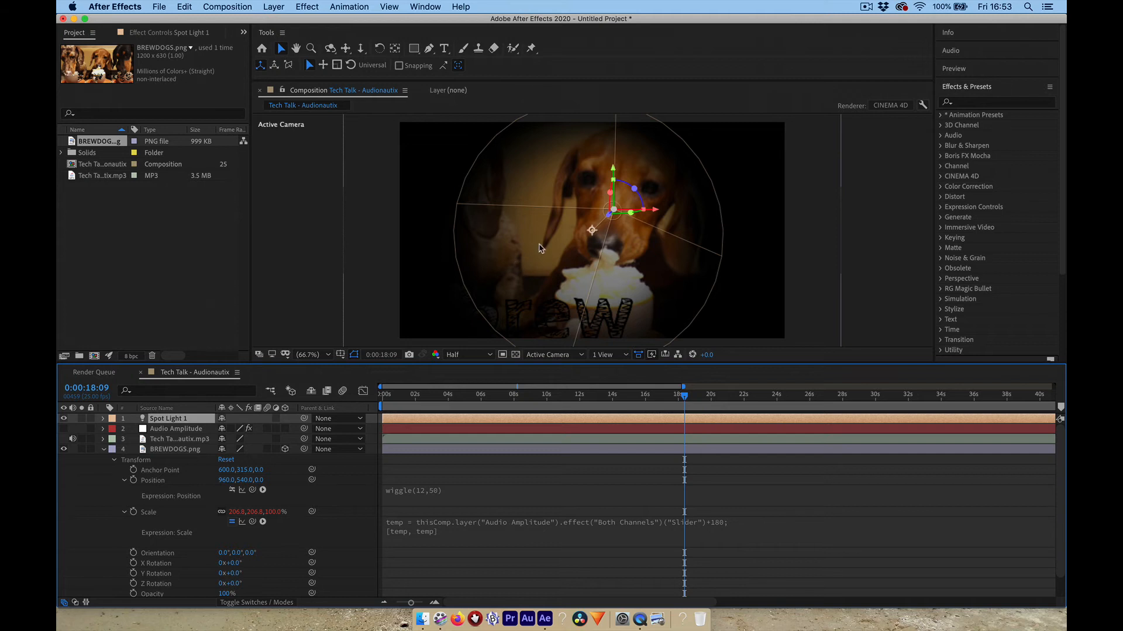
- Examine the spot light's placement in the four-view layout and return to the single view
left_click(616, 356)
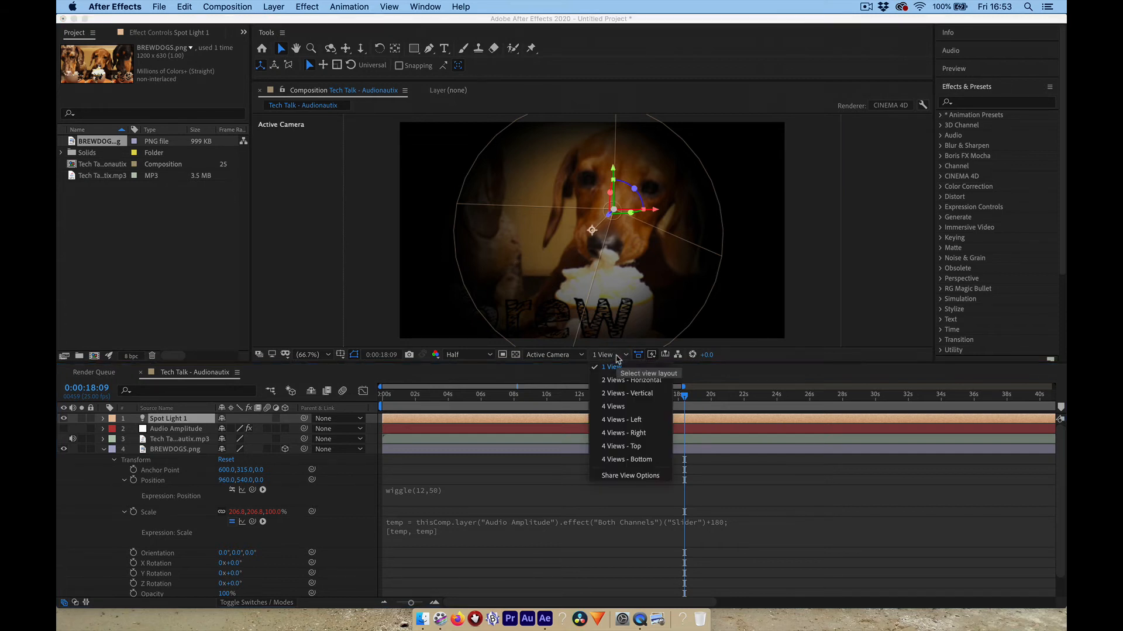
left_click(623, 406)
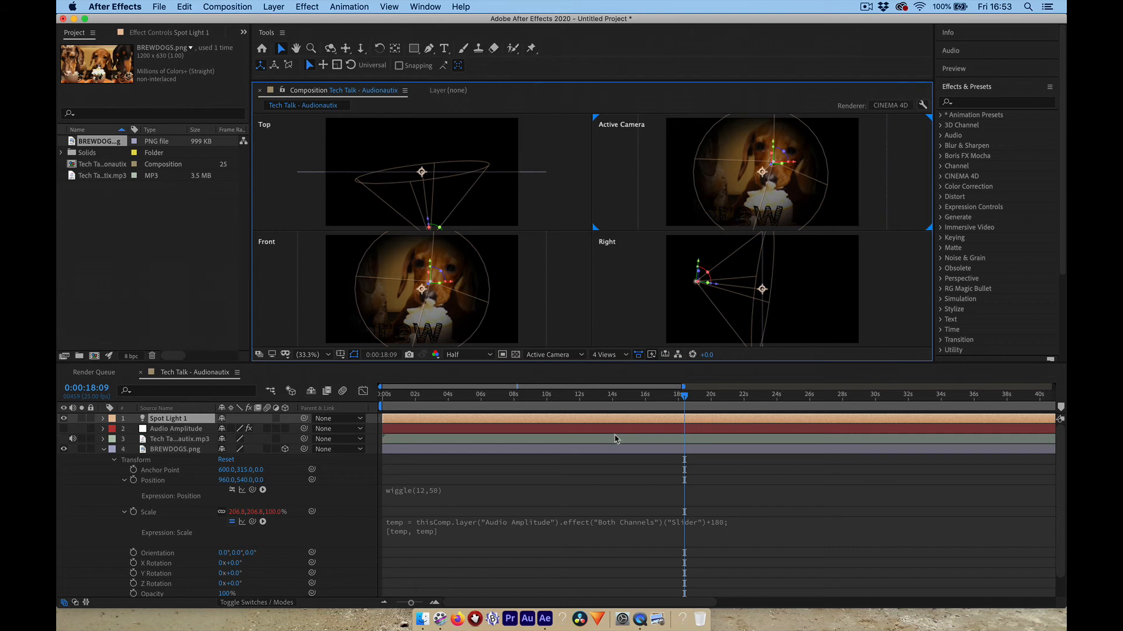
left_click(625, 357)
left_click(610, 366)
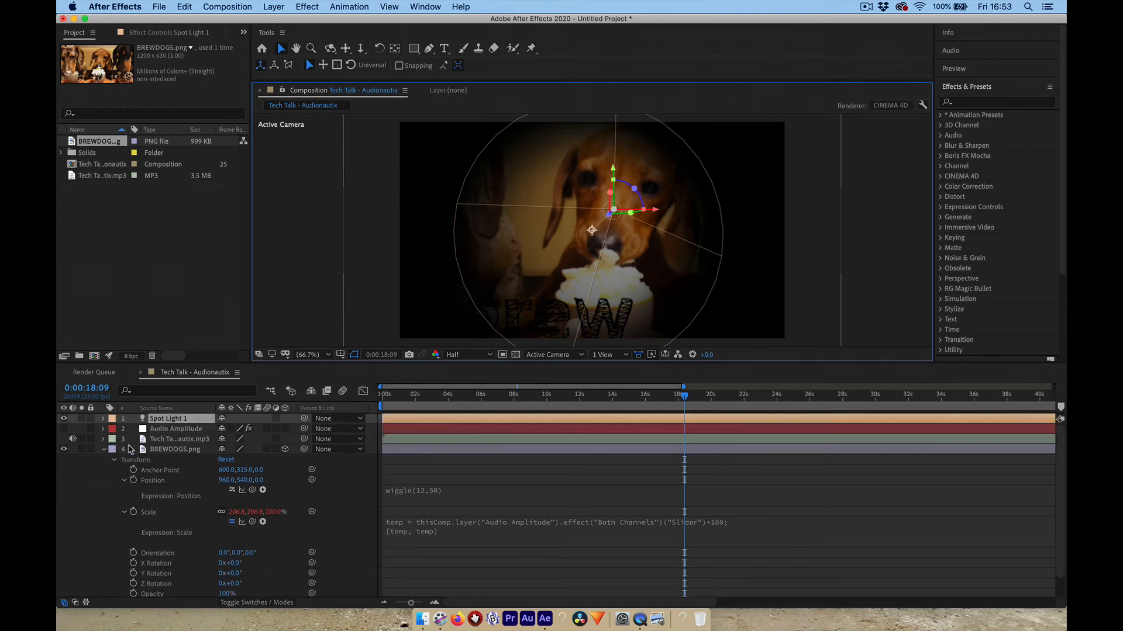
- Expand the spot light's options and reduce its cone angle to 54°
left_click(103, 419)
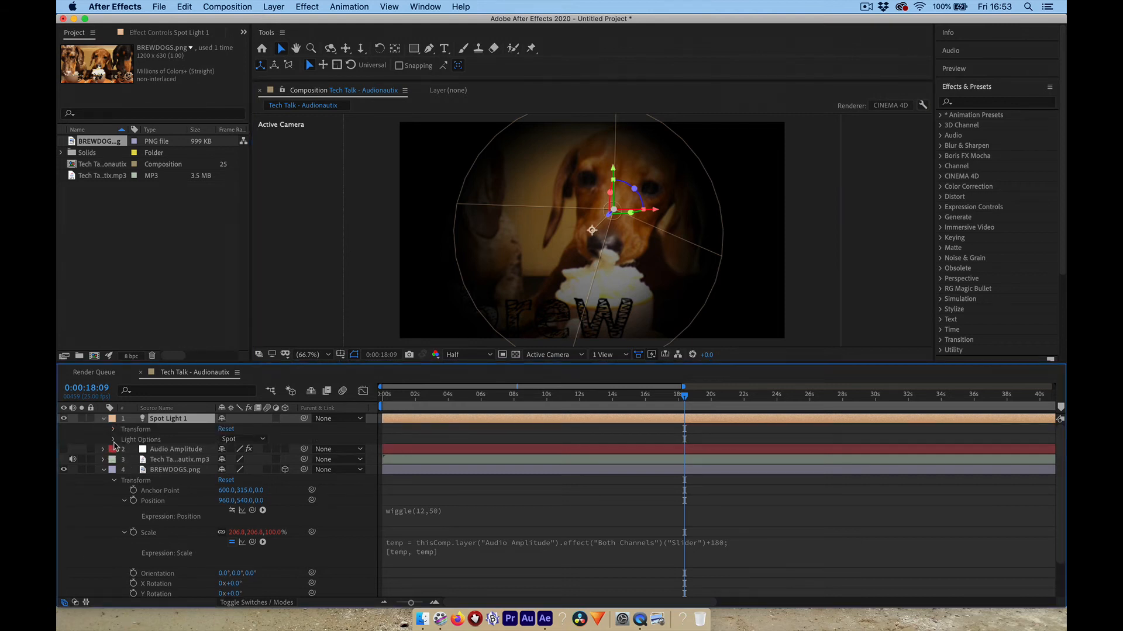
left_click(114, 441)
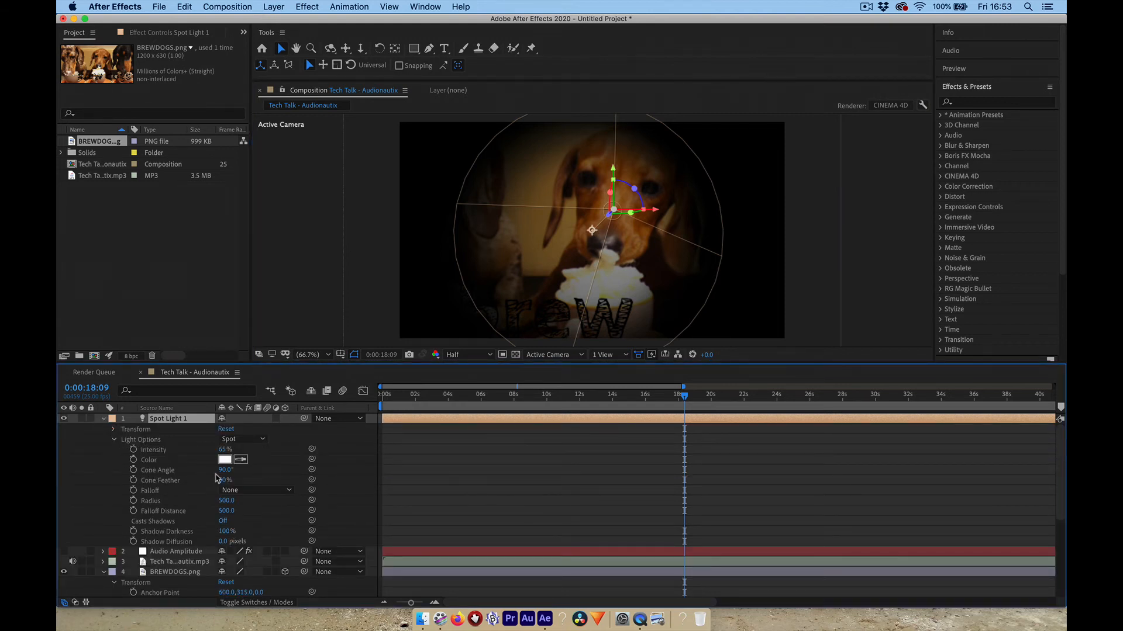
left_click_drag(224, 471, 195, 467)
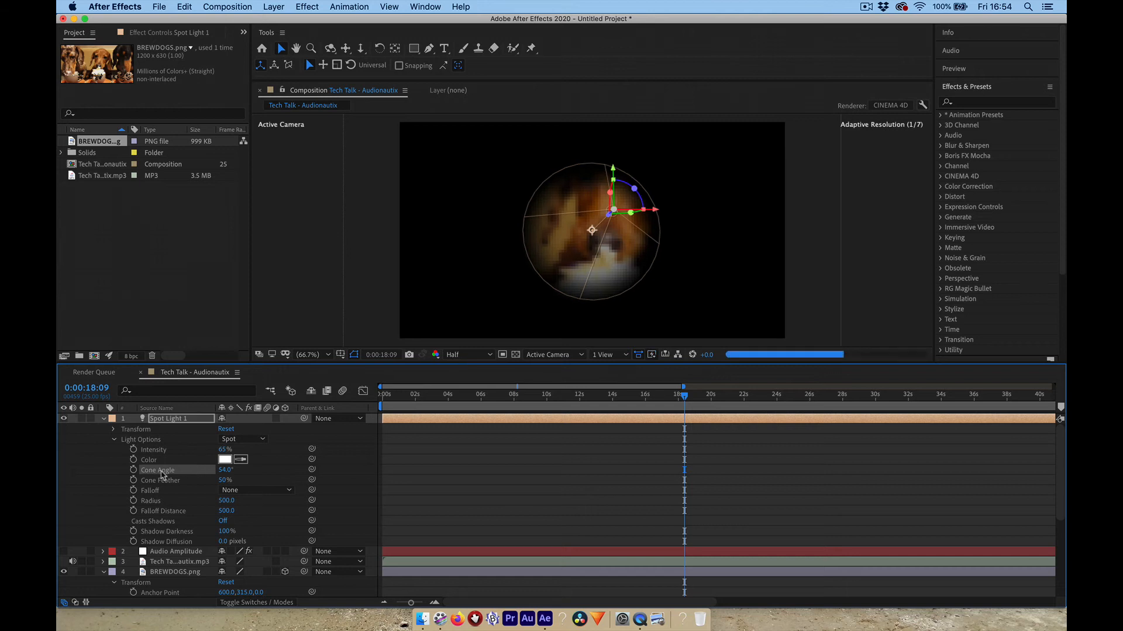
- Aim the spot light at the middle dog's face with its Y position at 451 and its point of interest at 1060, 410, 0
left_click(114, 430)
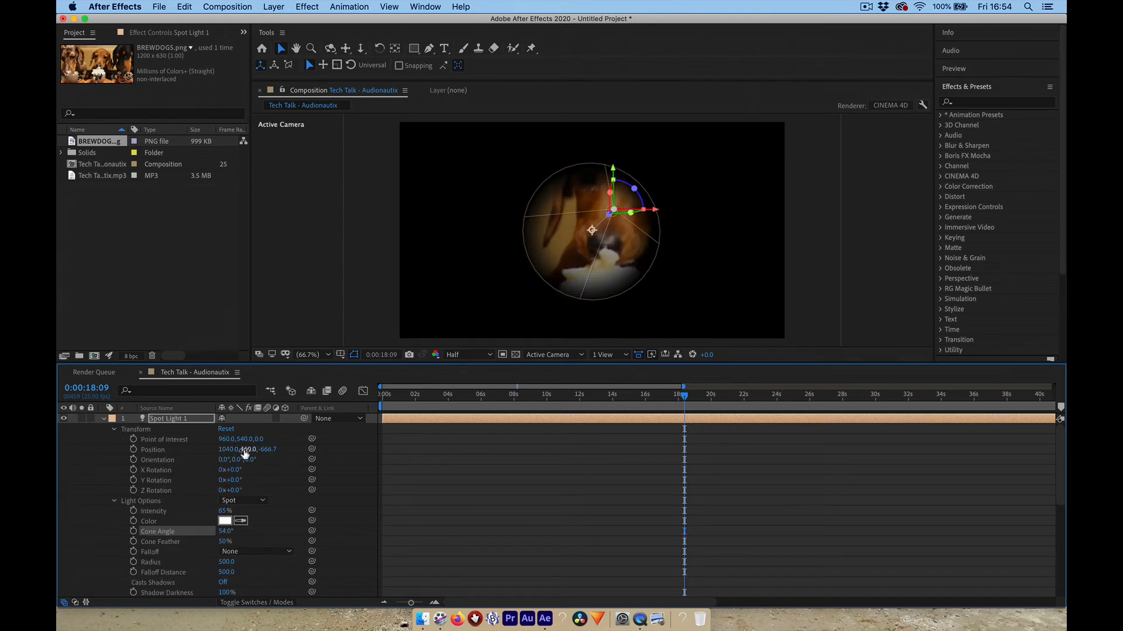
mouse_move(243, 451)
left_mouse_down()
mouse_move(220, 432)
mouse_move(246, 448)
left_mouse_up()
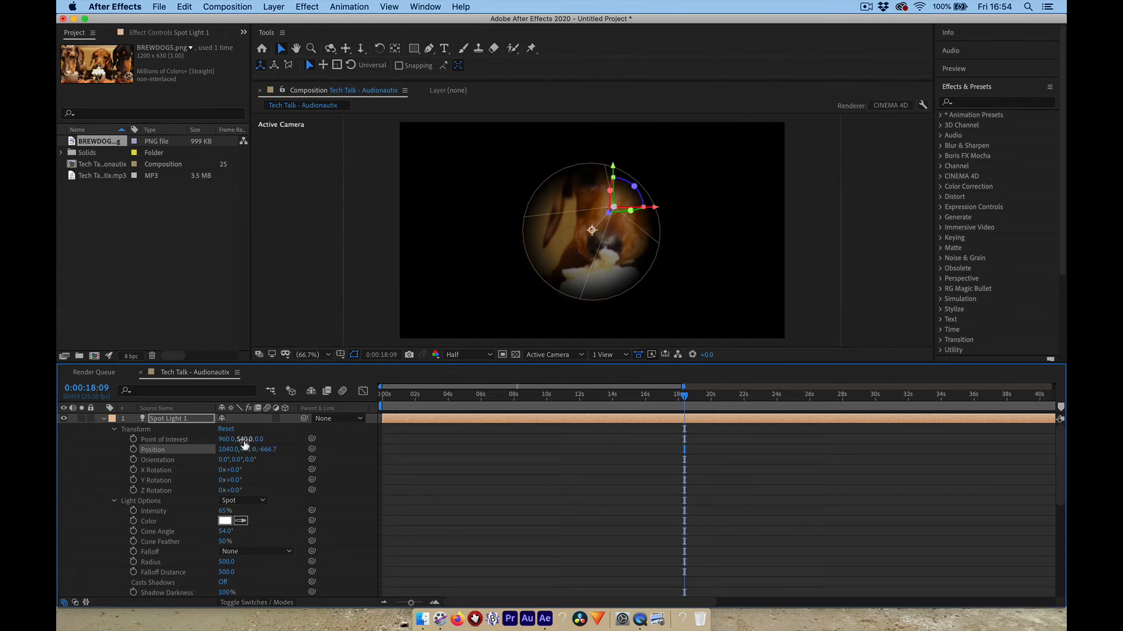
left_click_drag(243, 439, 289, 443)
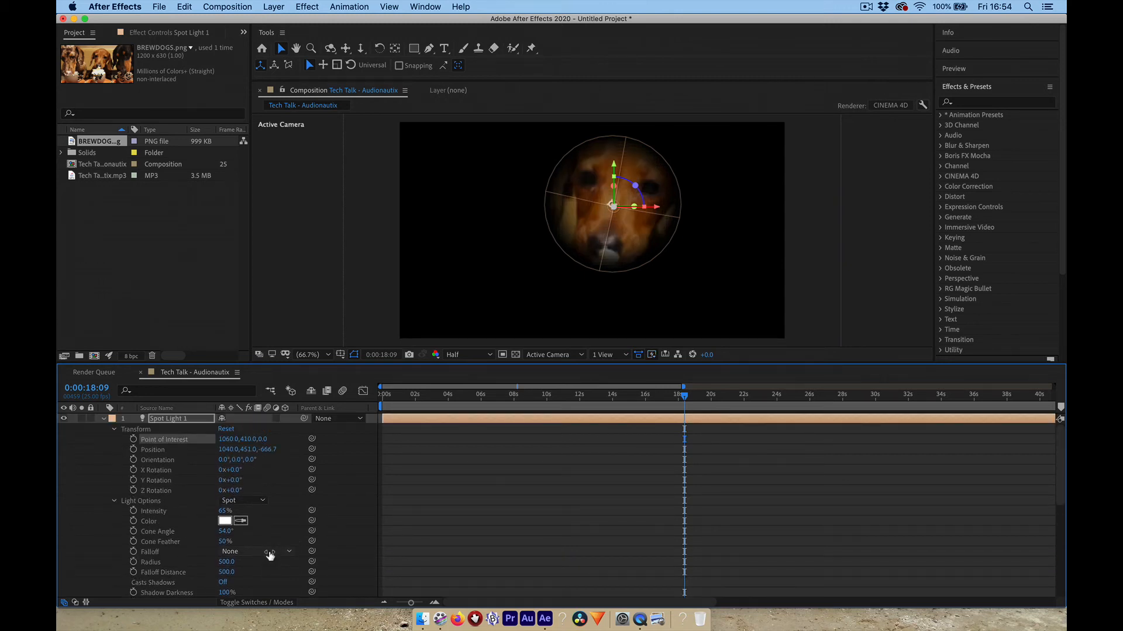
scroll(270, 556, "down", 1)
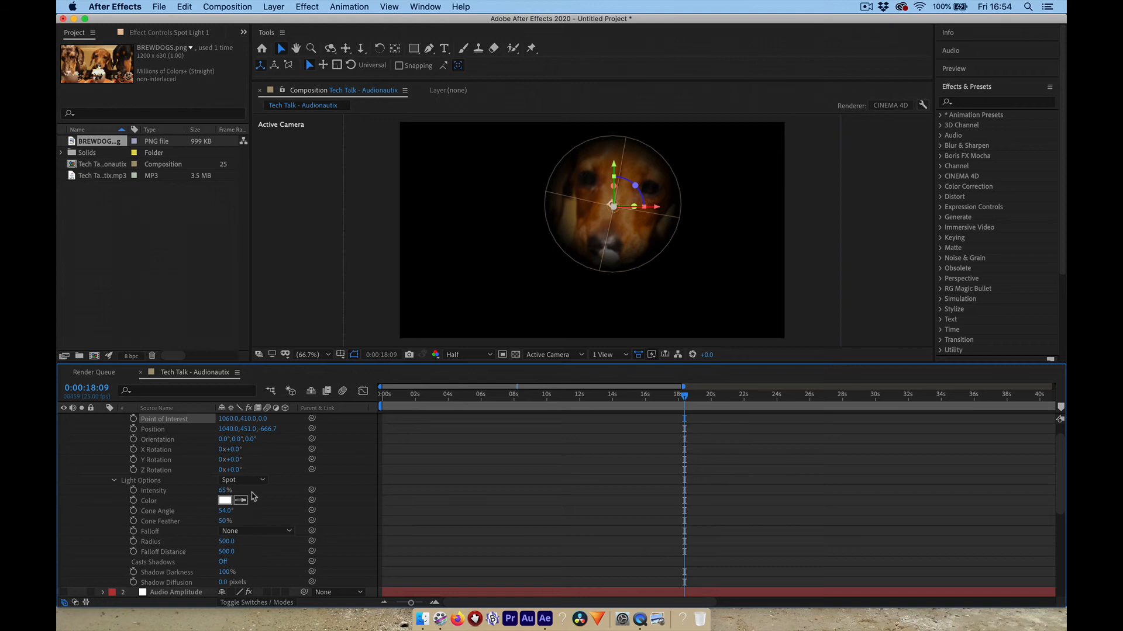
scroll(253, 496, "up", 1)
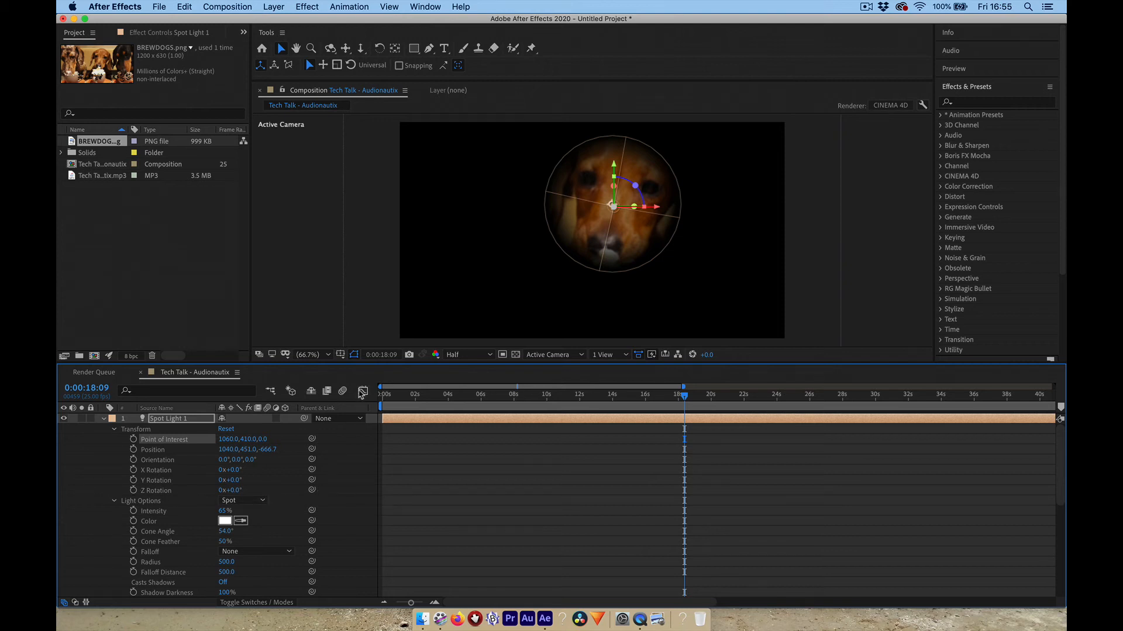
- Link the spot light's Intensity to the Audio Amplitude layer's Both Channels slider with an expression and preview it from the start
left_click_drag(389, 362, 389, 274)
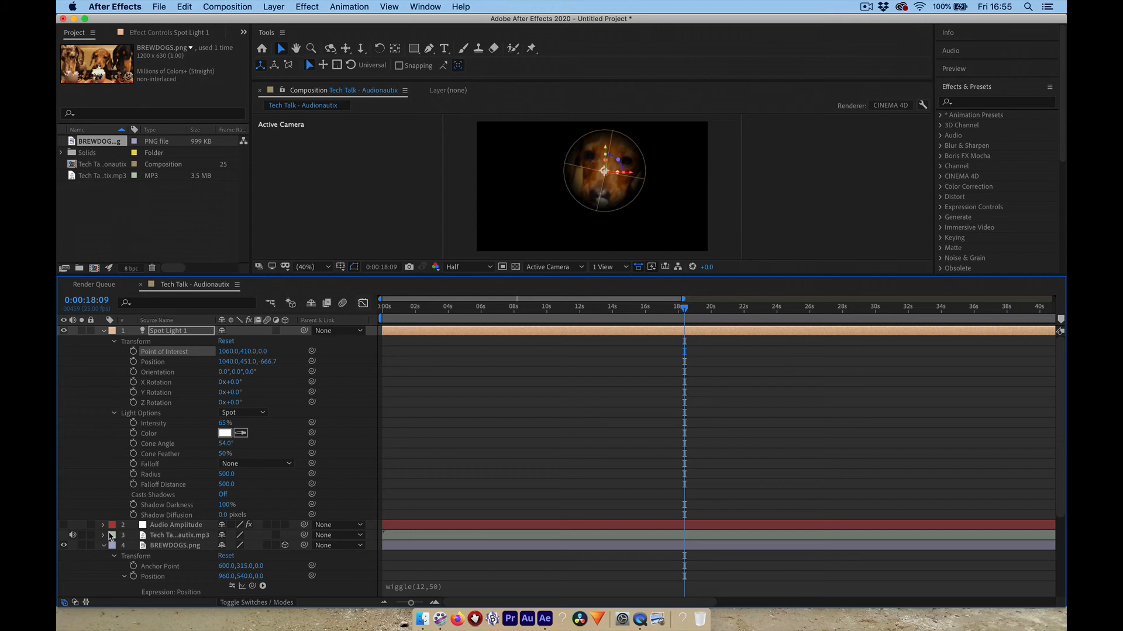
left_click(103, 526)
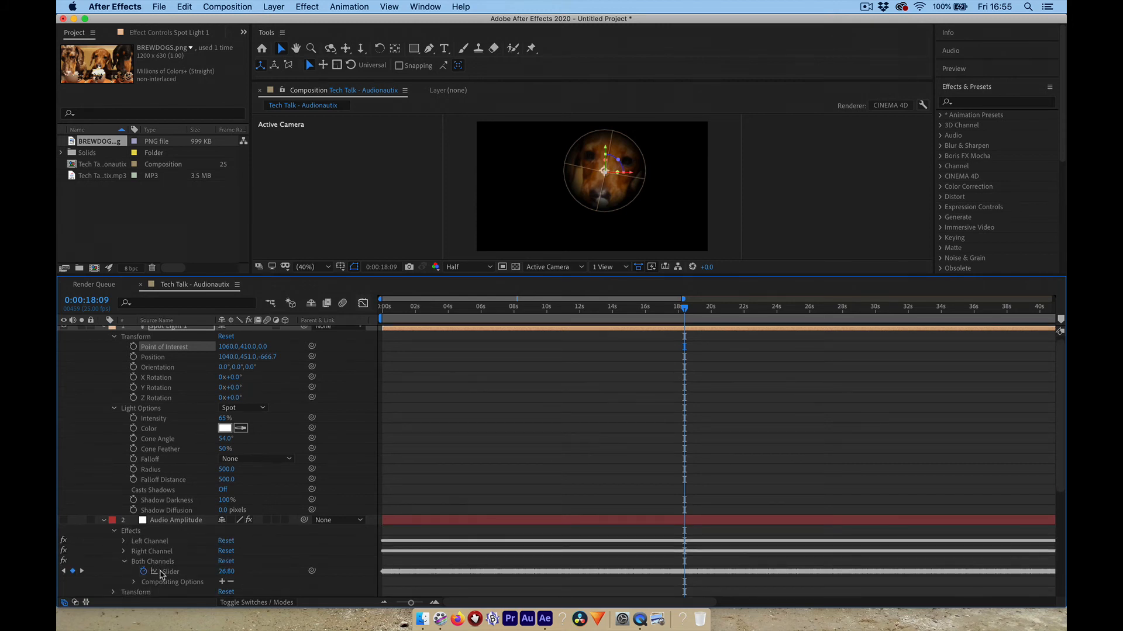
scroll(208, 492, "up", 1)
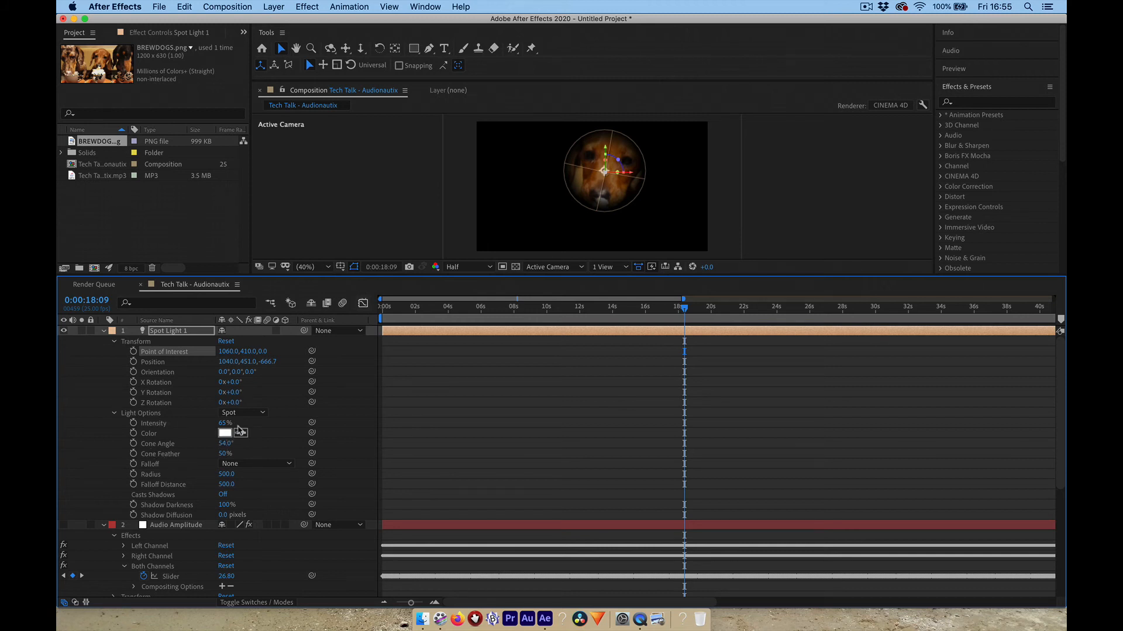
left_click(133, 424, "alt")
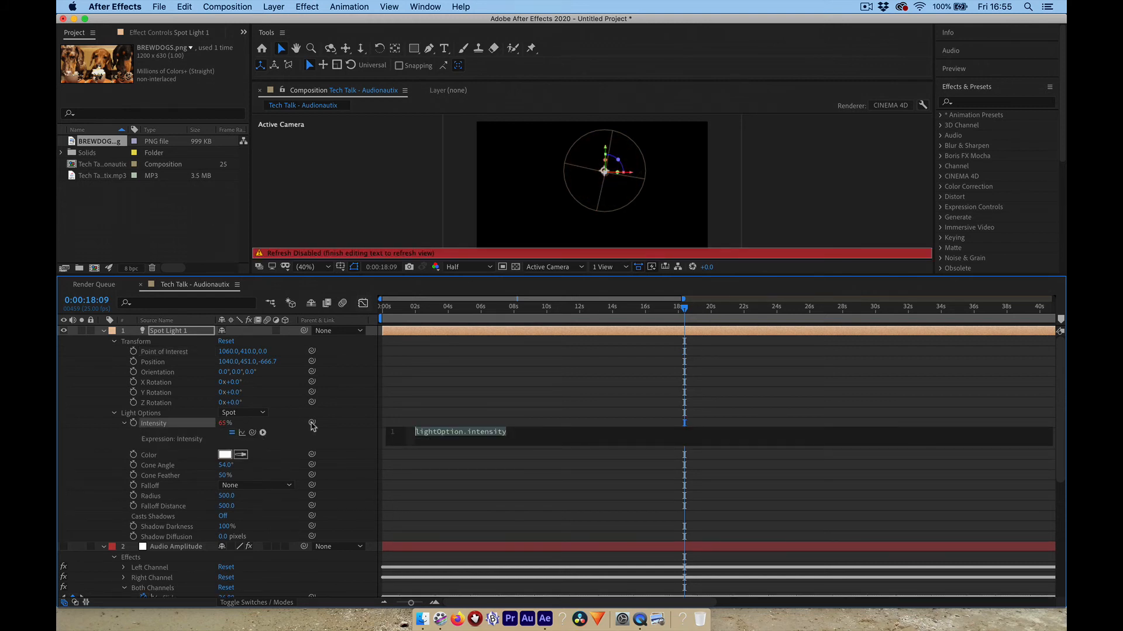
left_click_drag(312, 424, 186, 545)
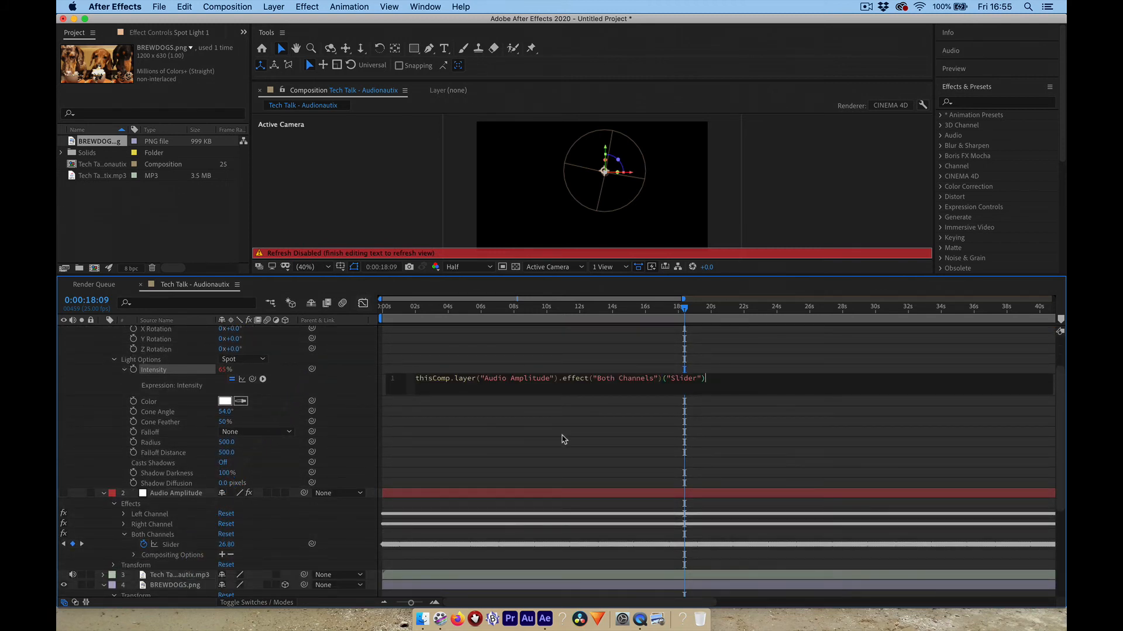
left_click(455, 349)
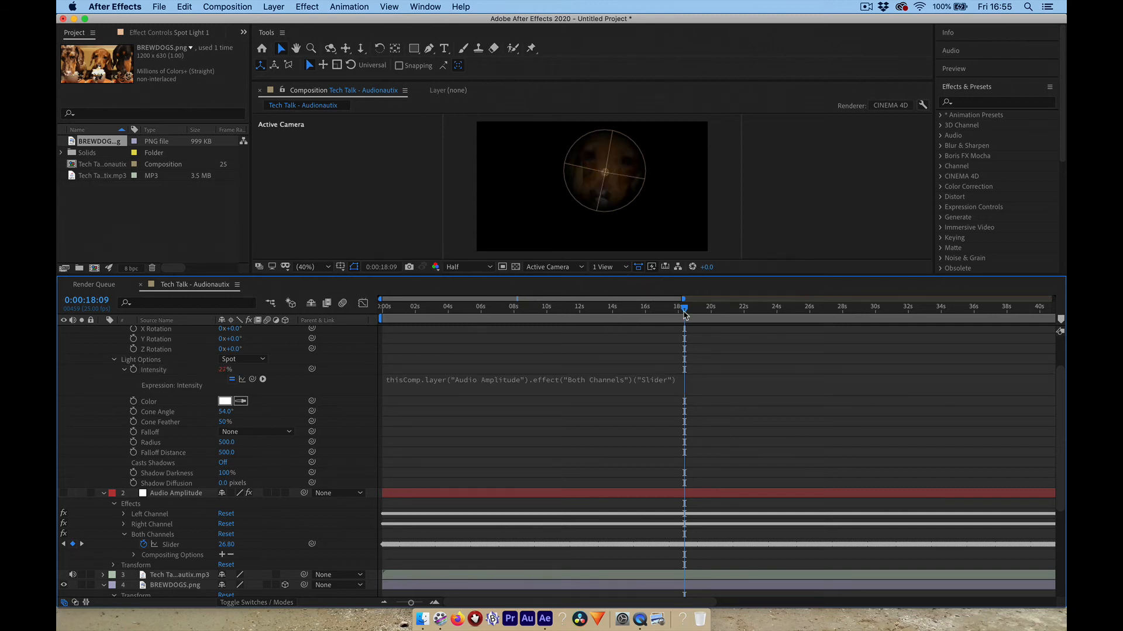
left_click_drag(684, 312, 382, 314)
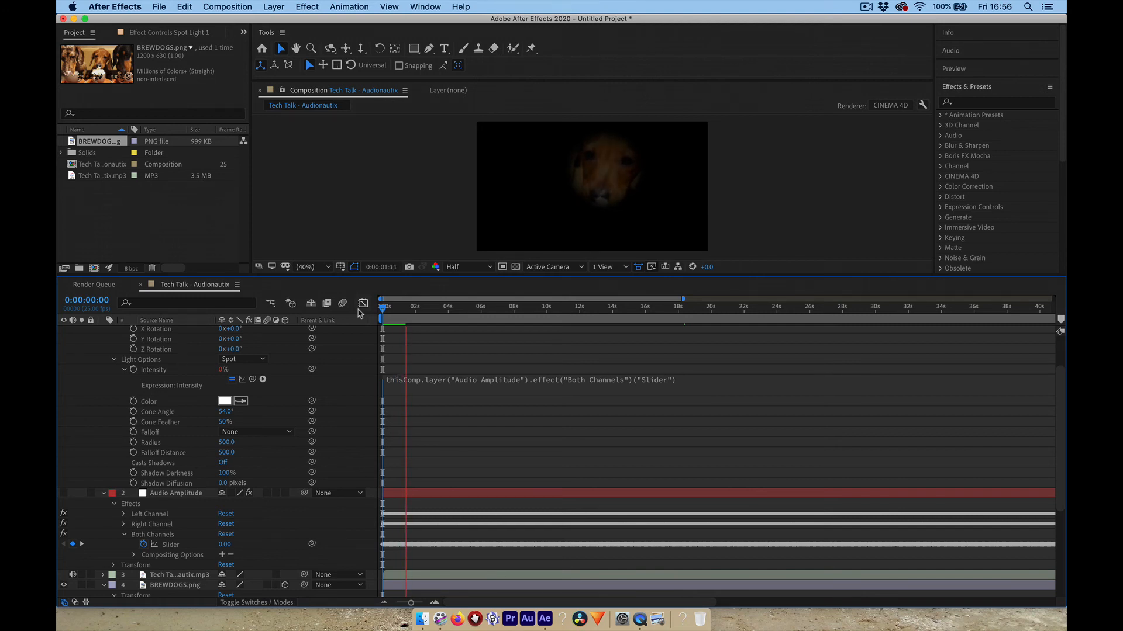
key("space")
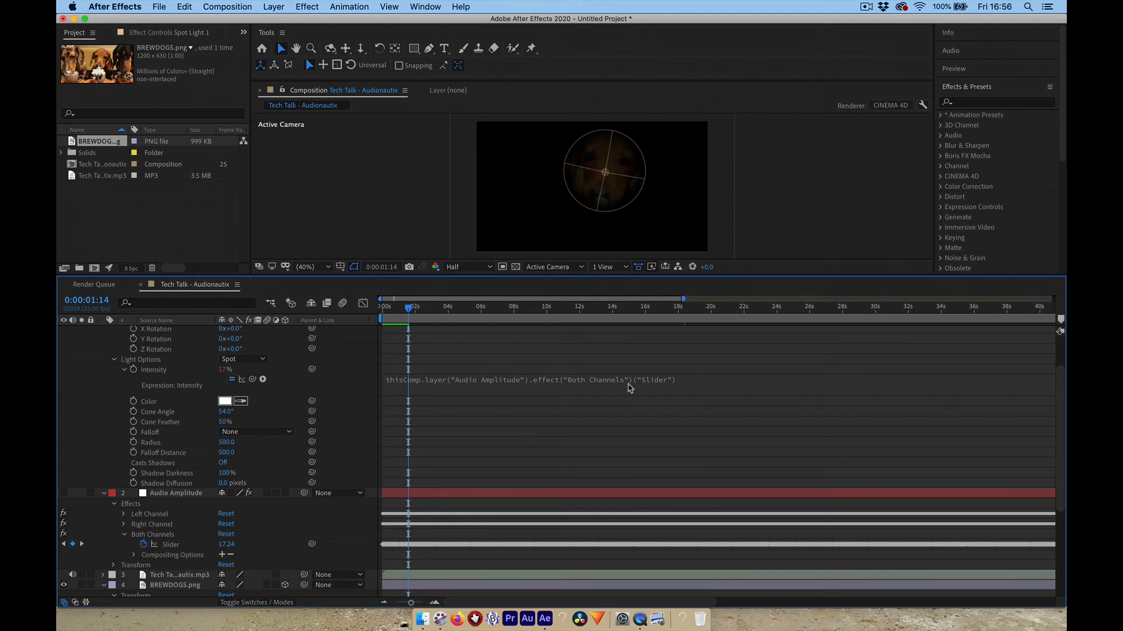
- Multiply the spot light's Intensity expression by 3 and scrub to about 0:00:11:21 to check the brightness
left_click(683, 384)
left_click(712, 378)
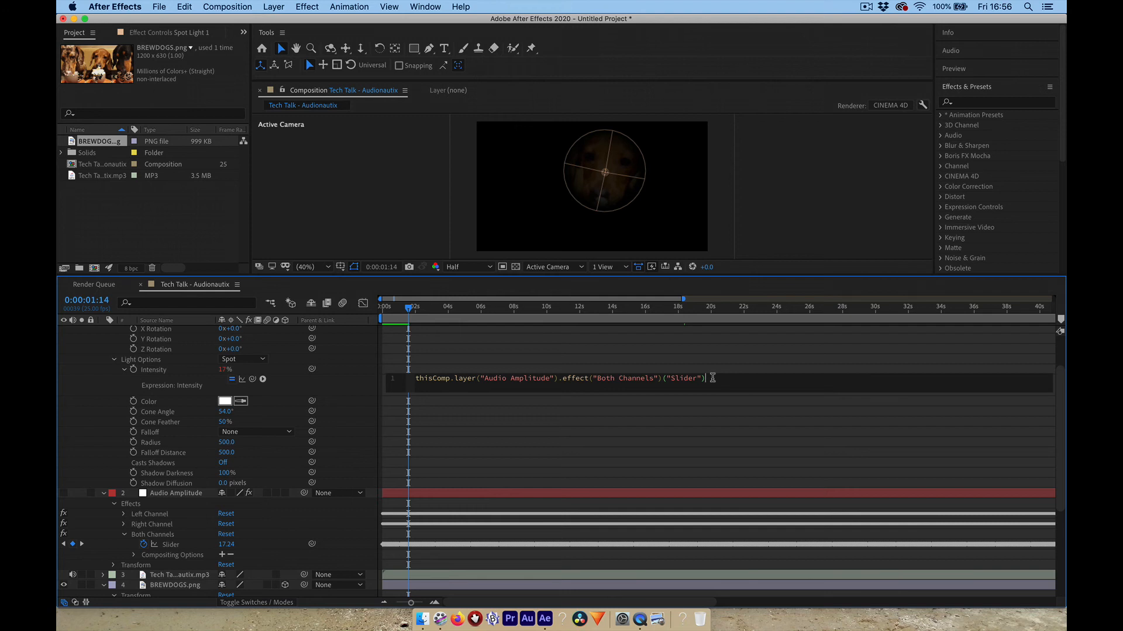
type("*3")
left_click(666, 413)
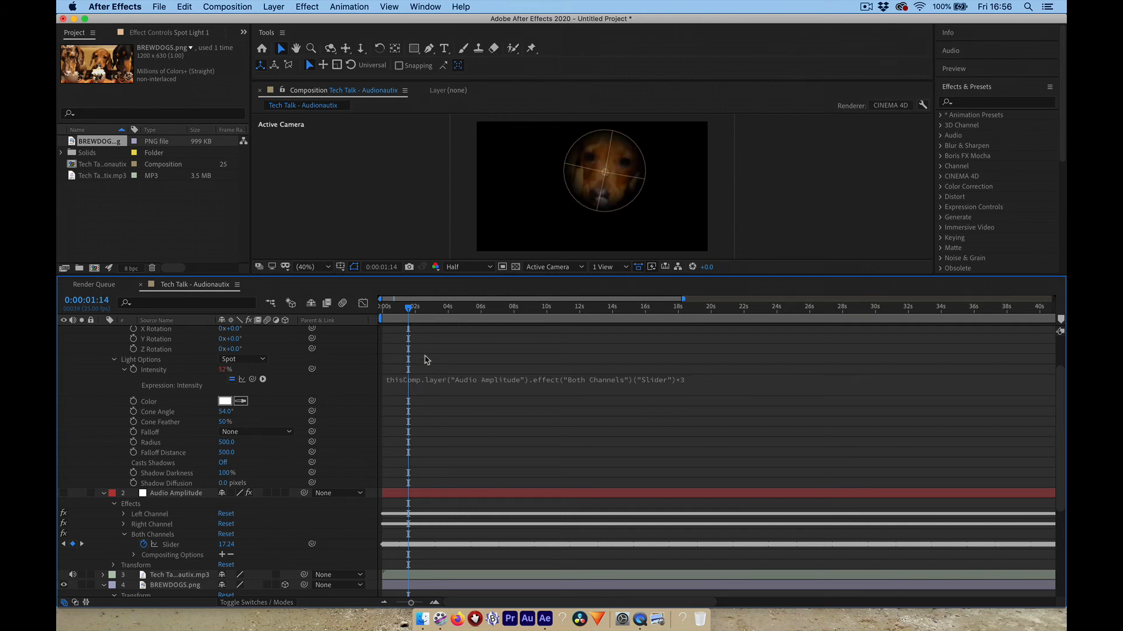
left_click_drag(411, 313, 577, 315)
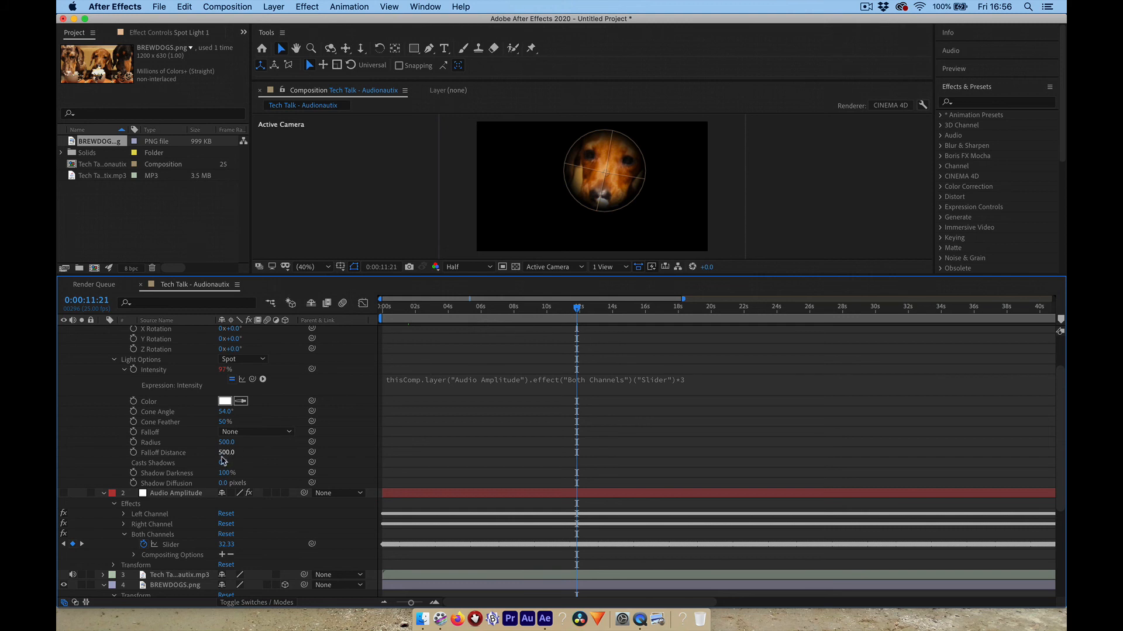
scroll(283, 385, "up", 1)
scroll(283, 385, "up", 3)
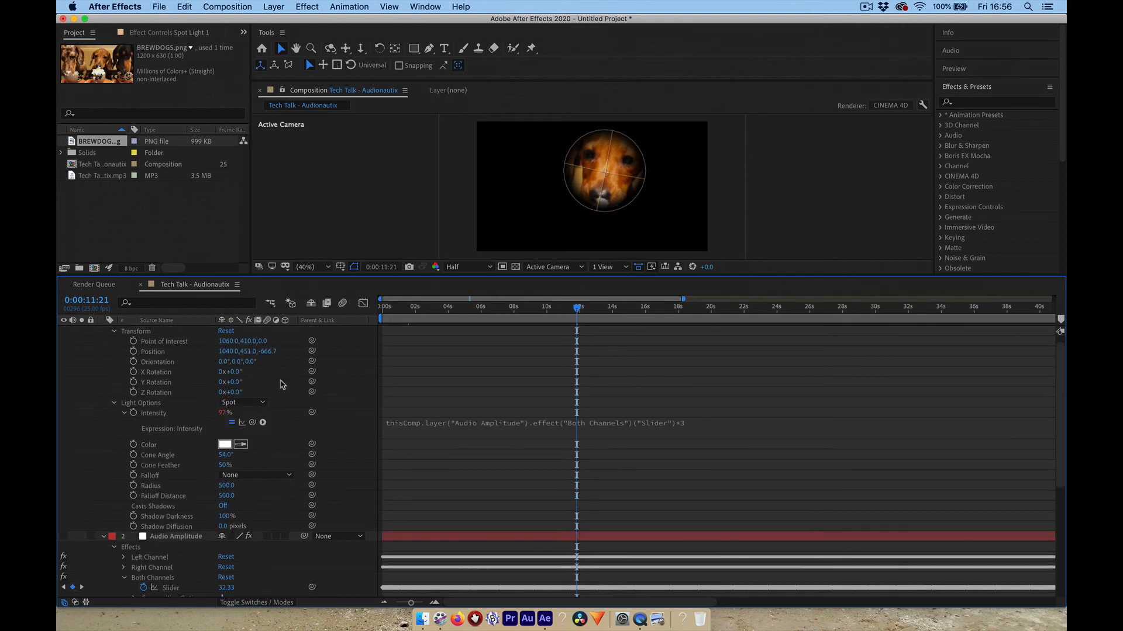
- Remove the expression from the spot light's Intensity and set the intensity manually to 93%
scroll(283, 385, "right", 1)
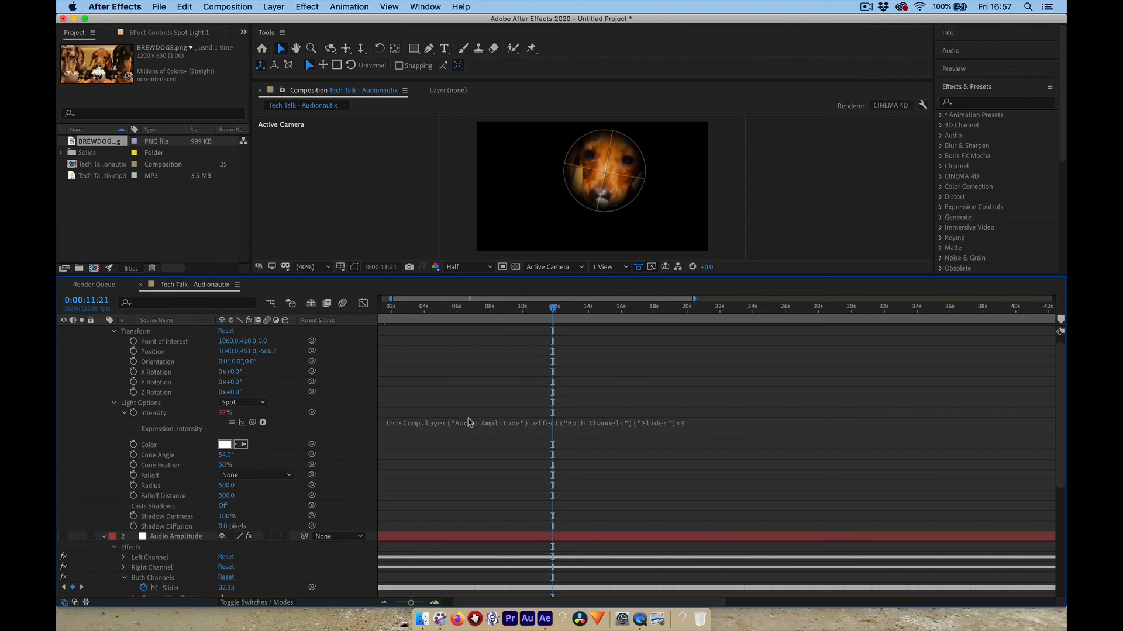
scroll(468, 422, "down", 8)
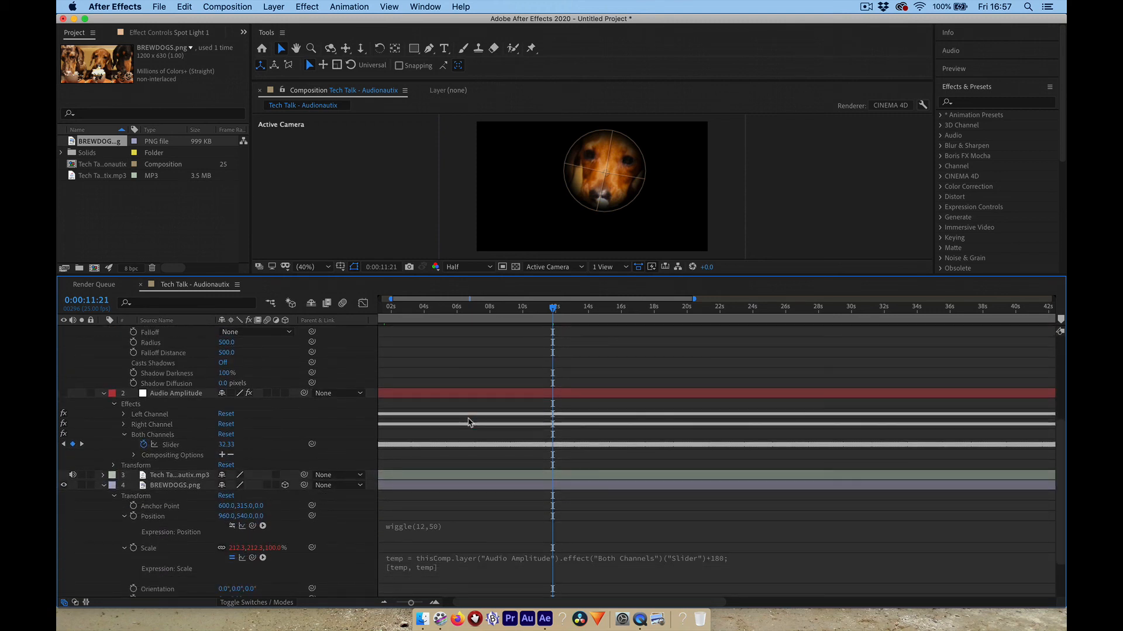
scroll(467, 423, "down", 2)
scroll(469, 422, "up", 8)
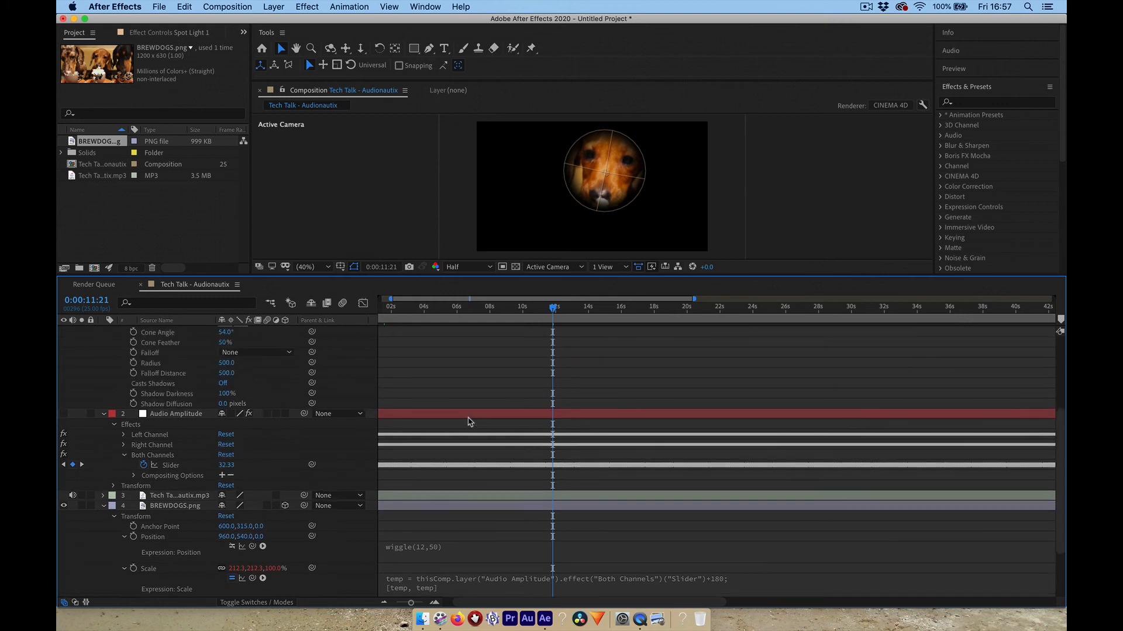
scroll(469, 422, "up", 2)
scroll(470, 422, "up", 2)
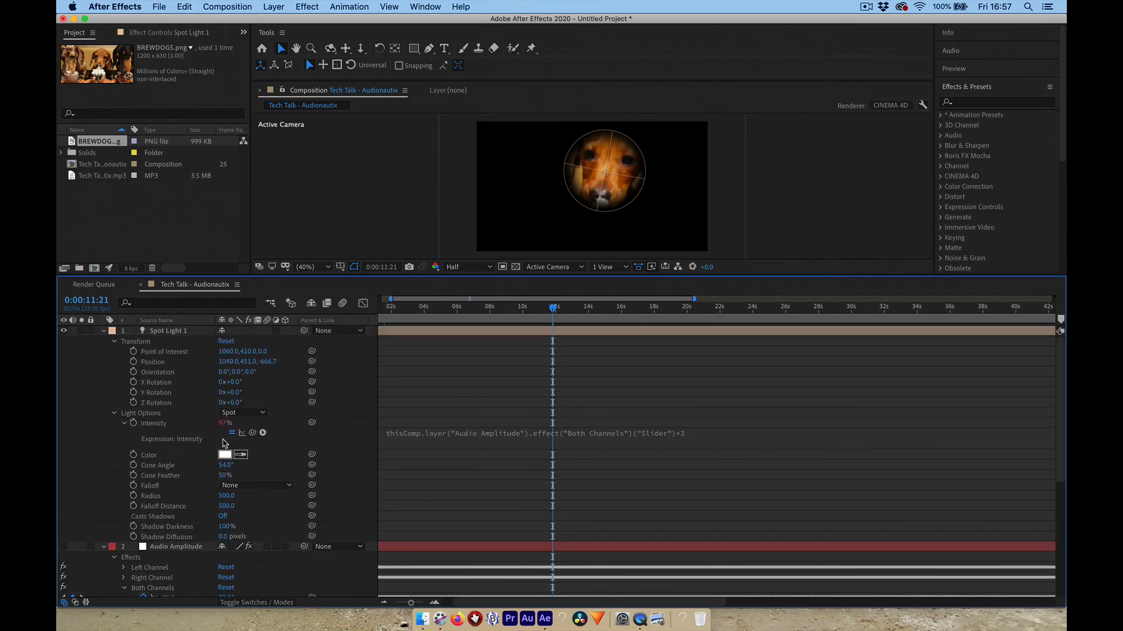
left_click(232, 434)
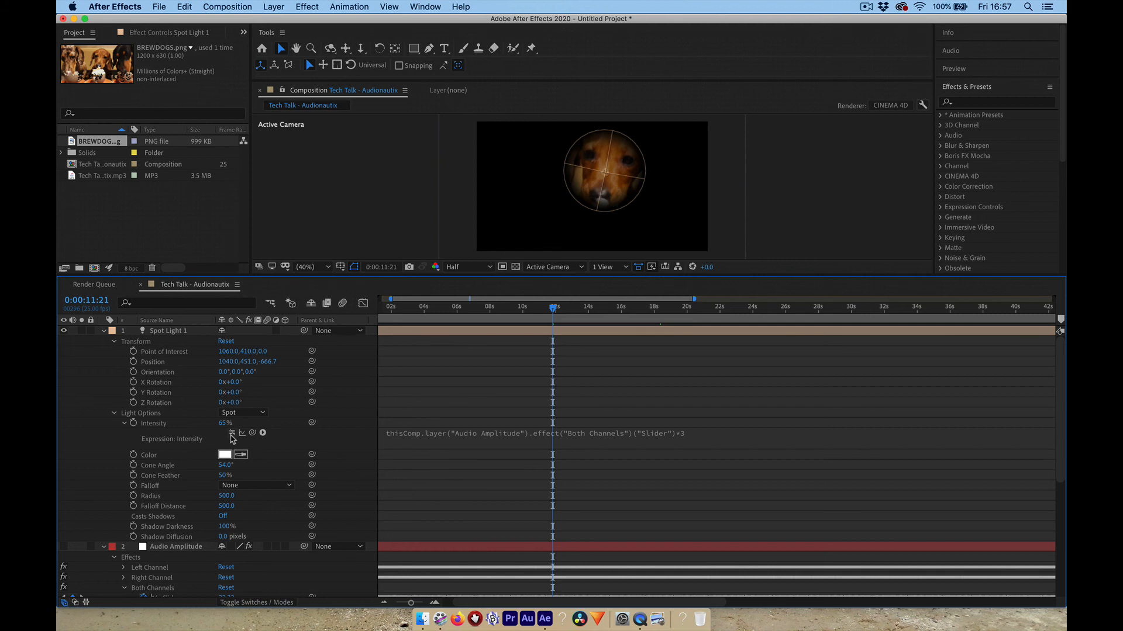
left_click(404, 434)
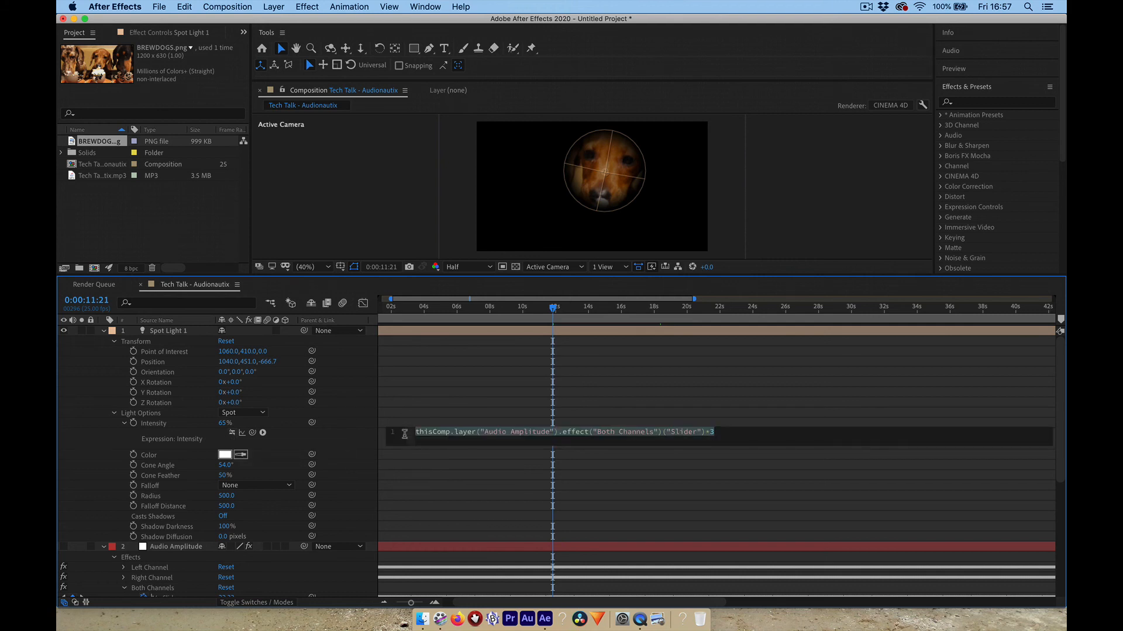
key("BackSpace")
left_click(345, 458)
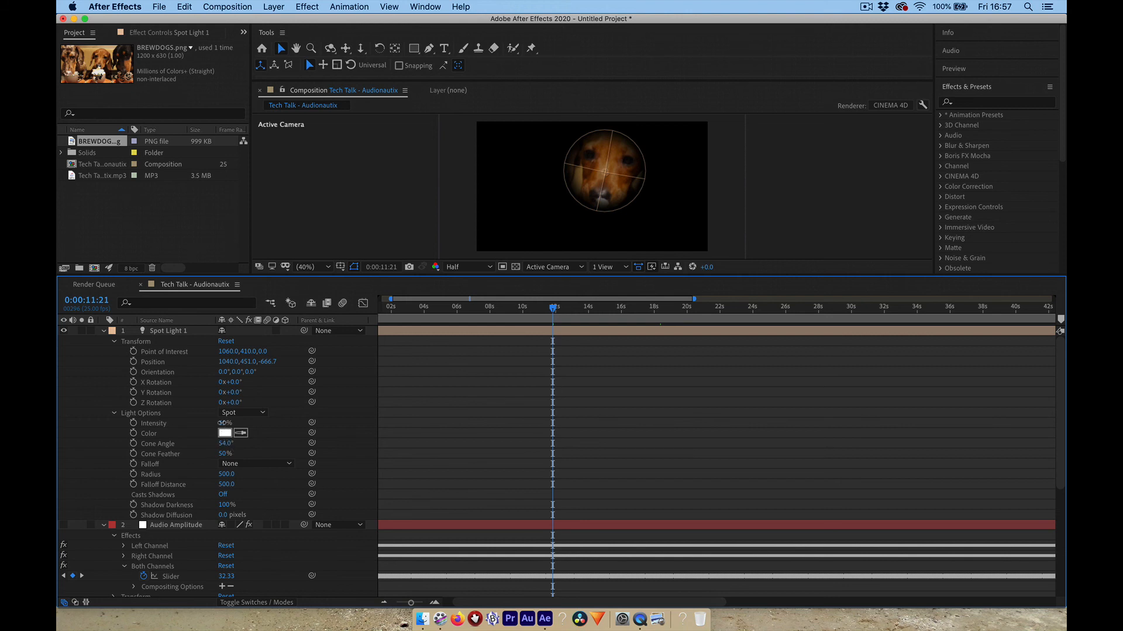
left_click_drag(224, 423, 240, 428)
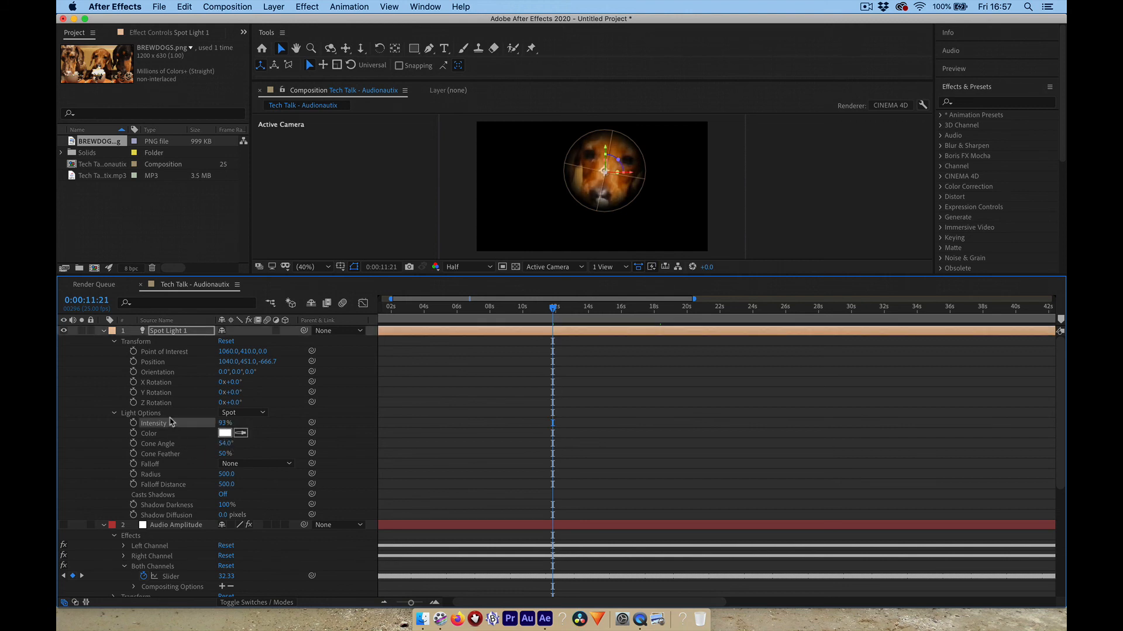
- Delete the spot light layer and return the playhead to the start of the composition
left_click(159, 331)
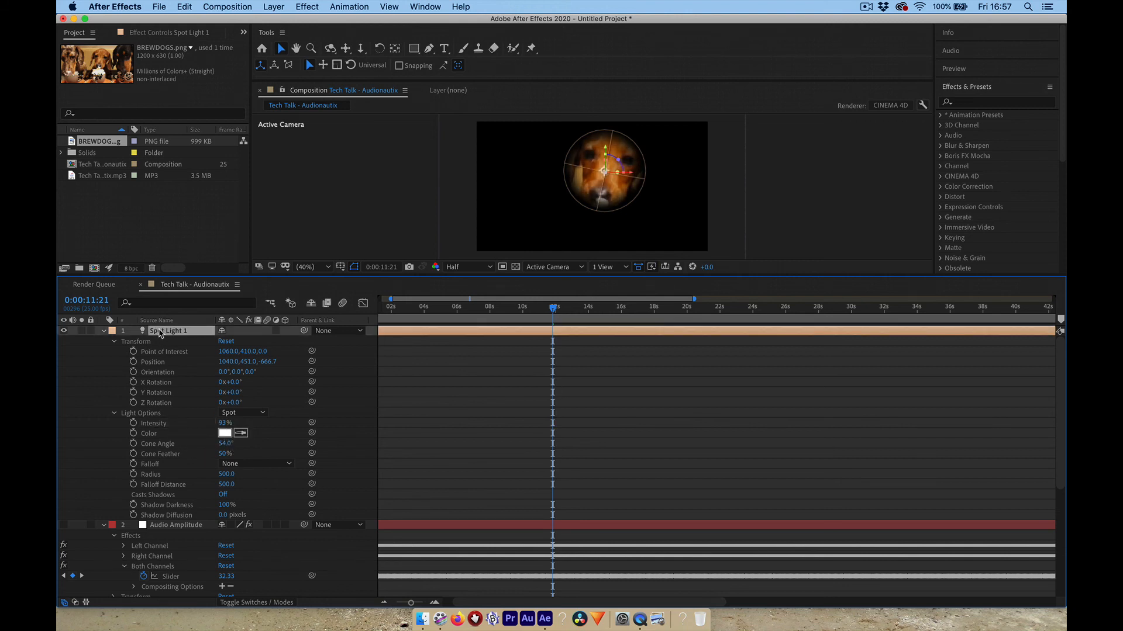
key("Delete")
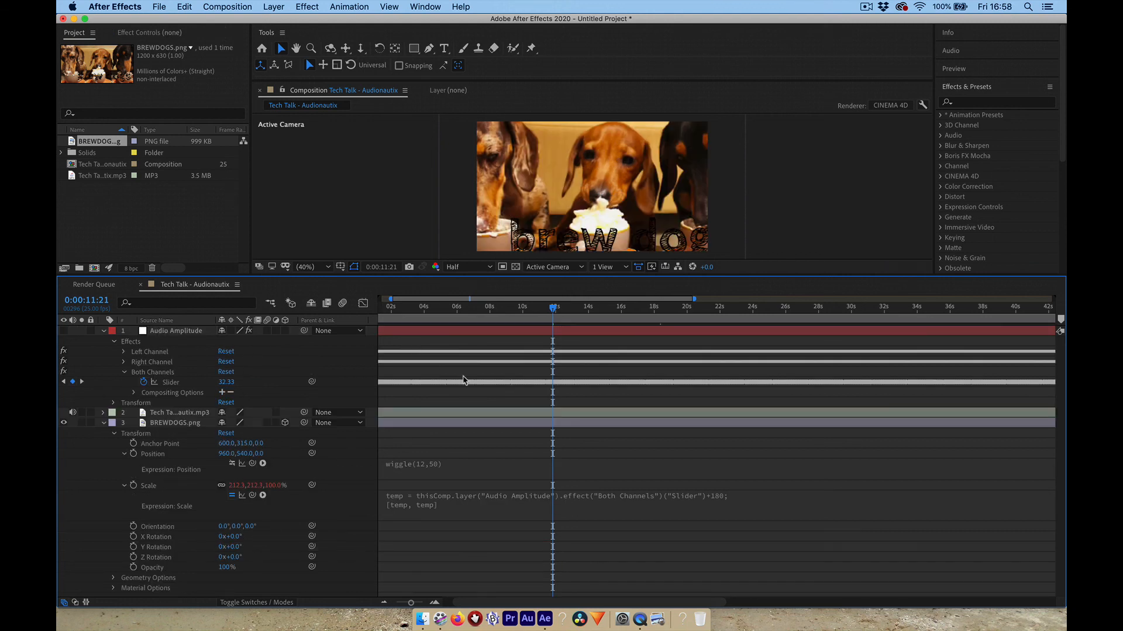
left_click_drag(457, 308, 374, 329)
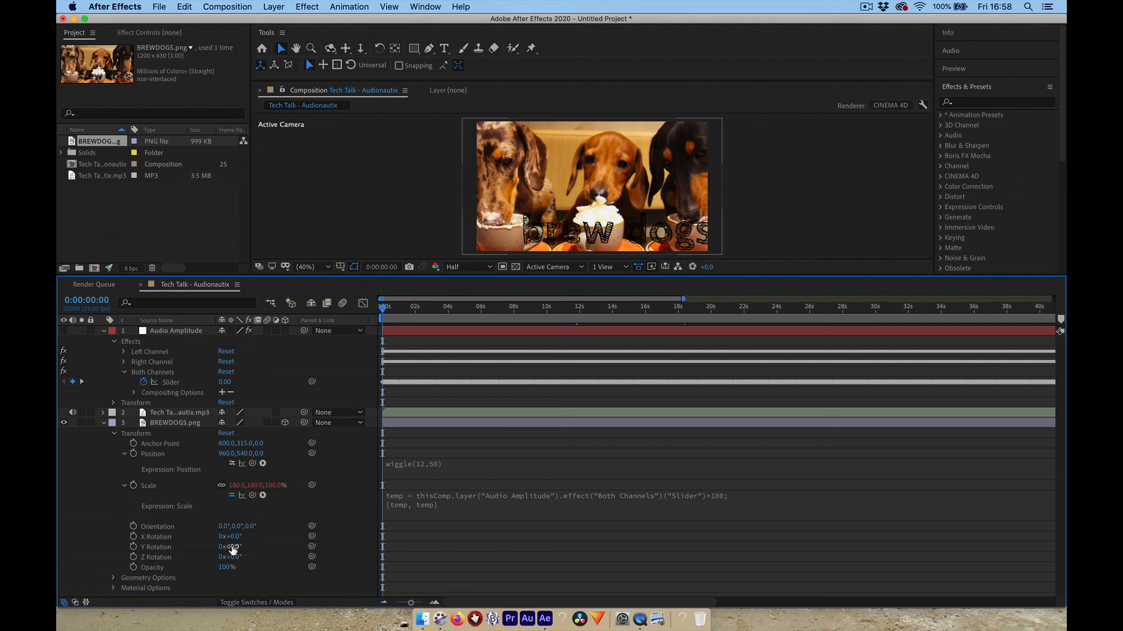
- Add the expression time*100 to the BREWDOGS.png layer's Y Rotation and preview the spin from the start
mouse_move(232, 549)
left_mouse_down()
mouse_move(315, 546)
mouse_move(245, 548)
left_mouse_up()
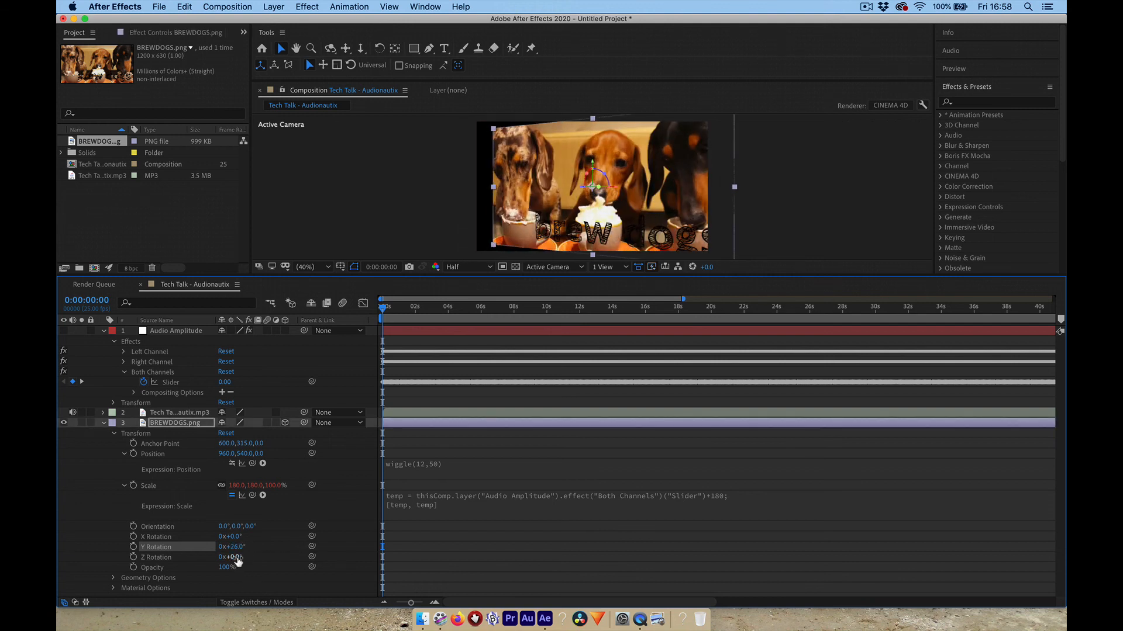
key("super+z")
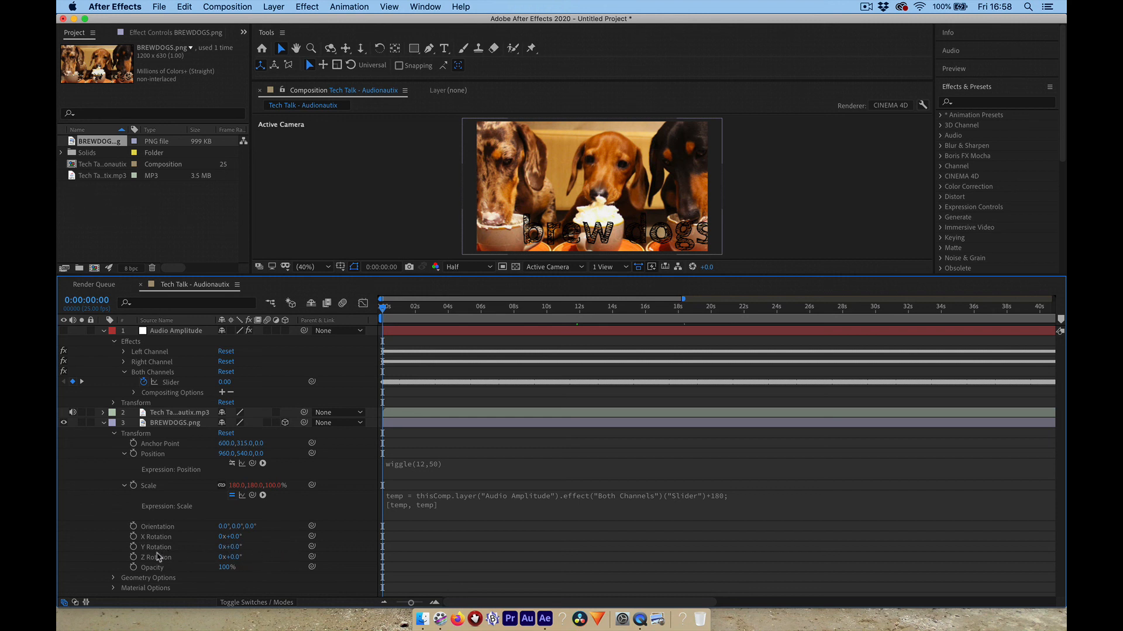
left_click(134, 551, "alt")
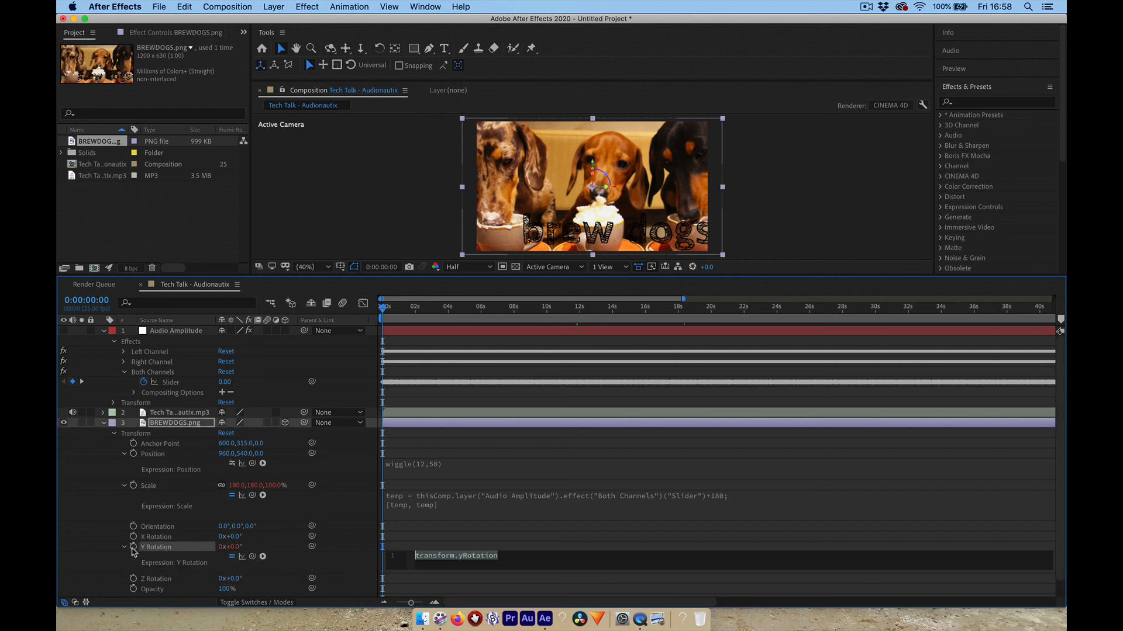
type("tim")
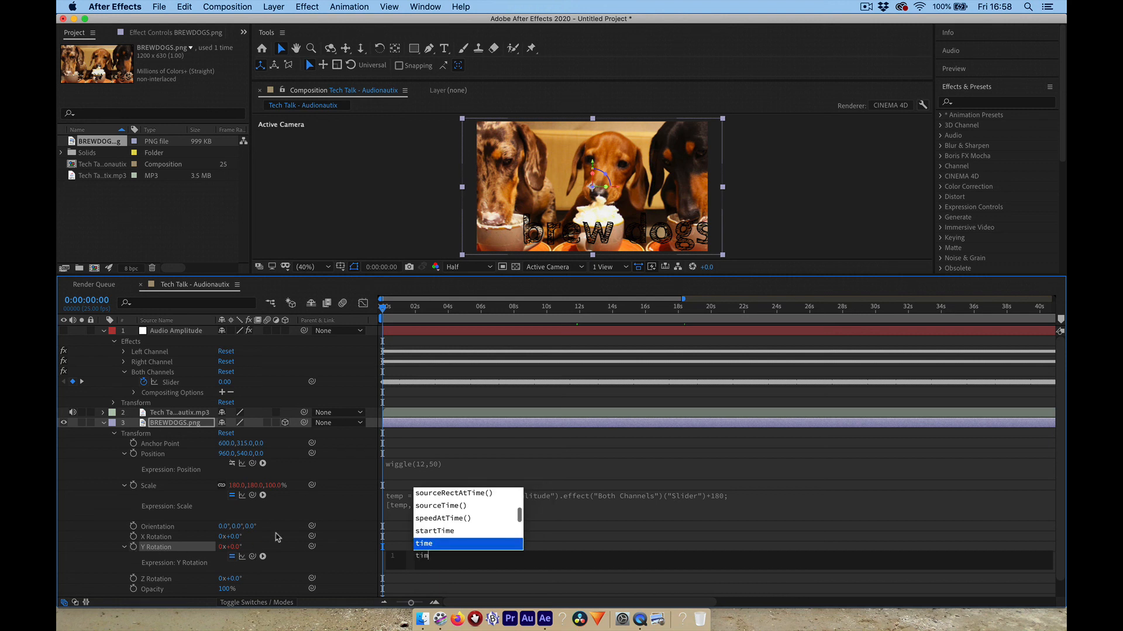
type("e*")
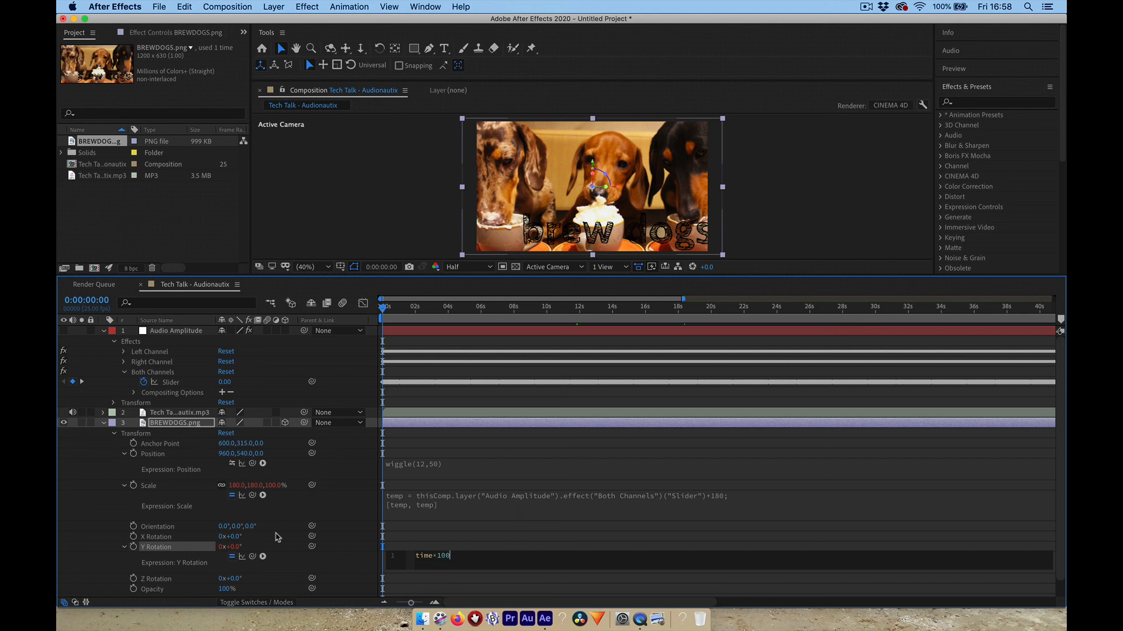
type("100")
left_click(448, 530)
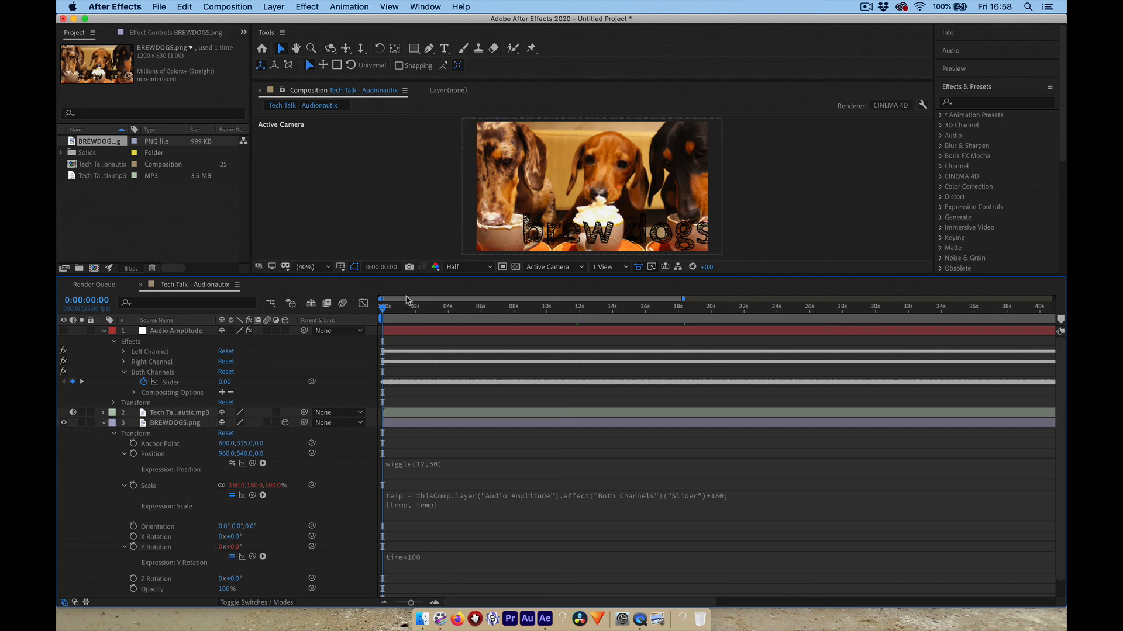
key("space")
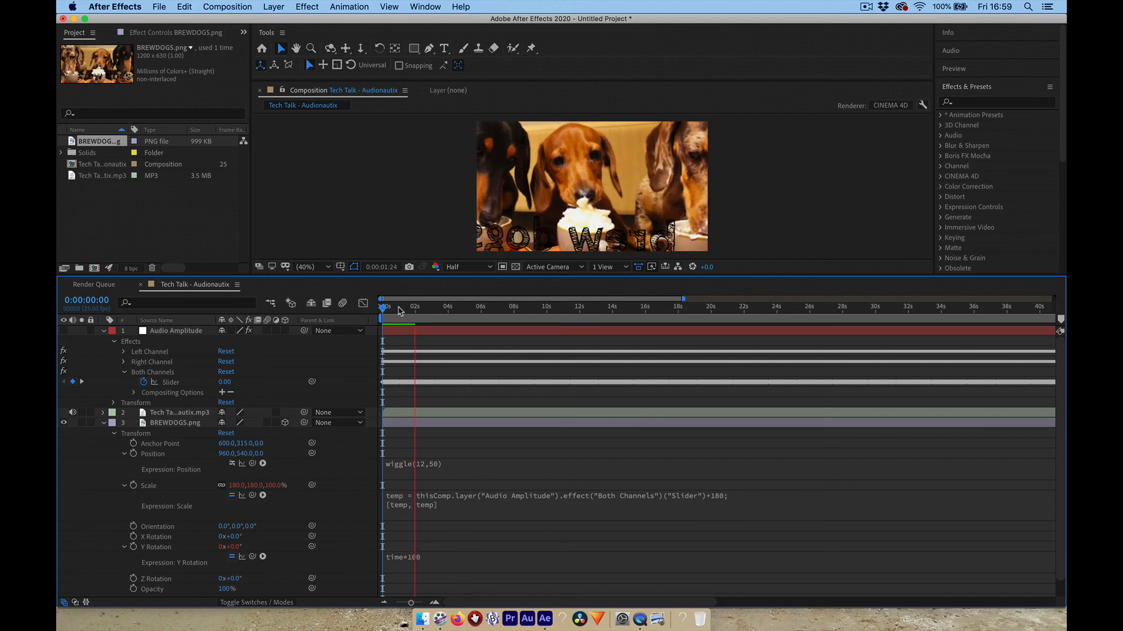
key("space")
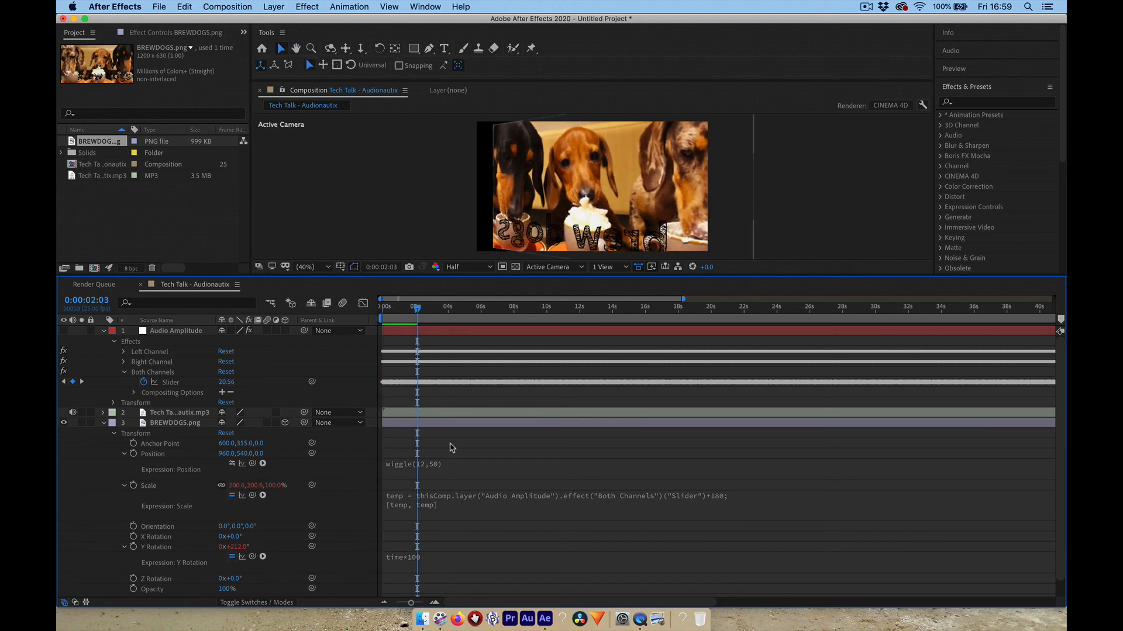
- Change the image's Y Rotation expression to time*-100 to reverse the spin and preview it
left_click(425, 557)
left_click(463, 556)
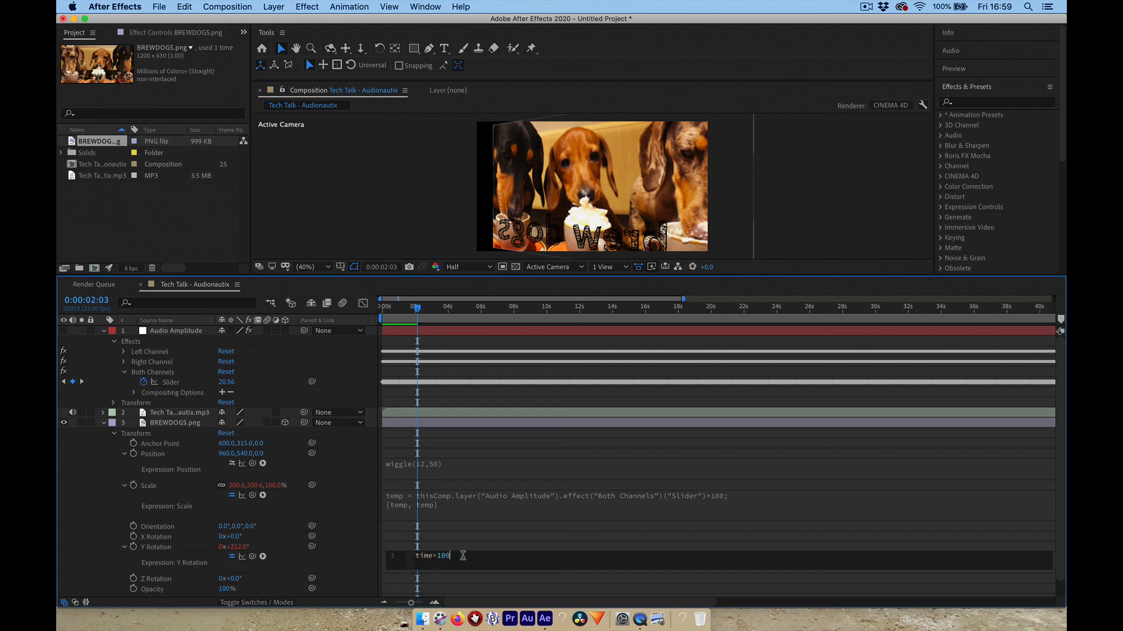
key("BackSpace")
key("BackSpace")
type("-12")
type("00")
left_click(471, 541)
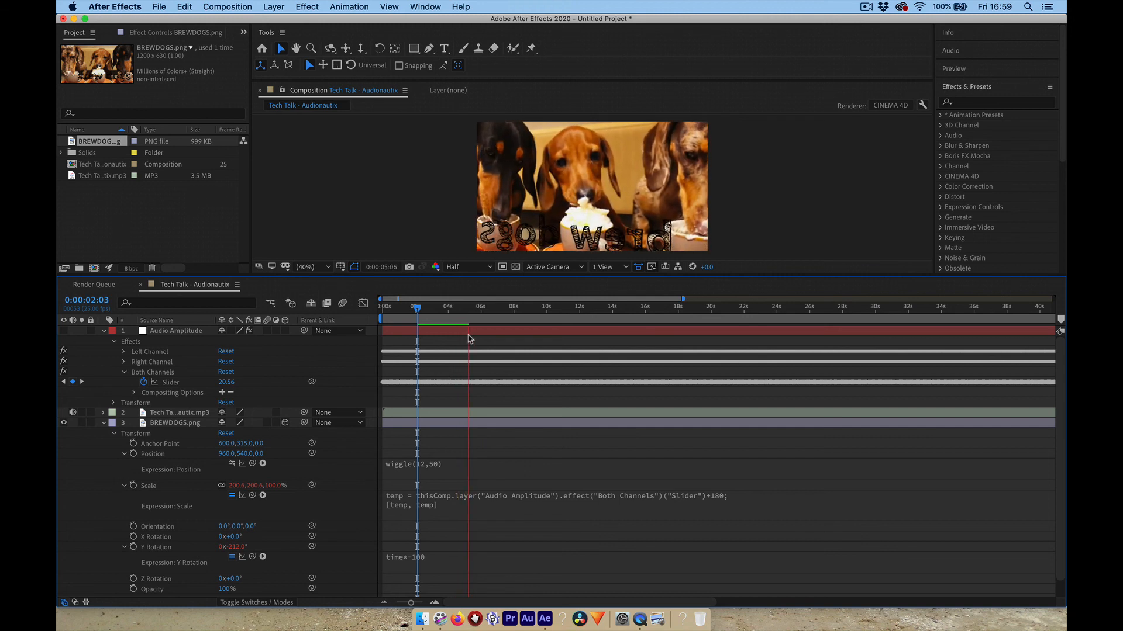
key("space")
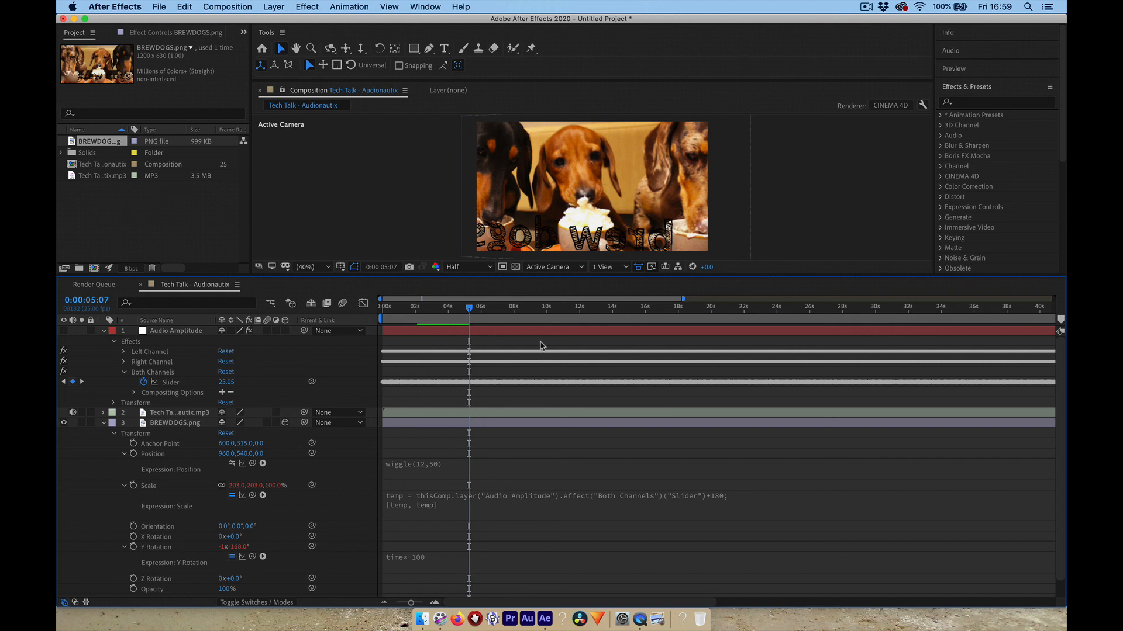